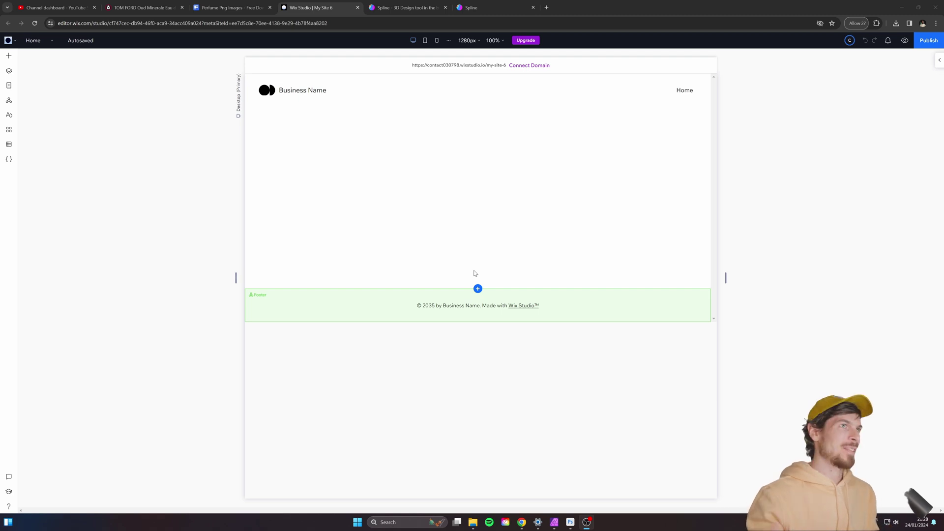
Browse Freepik's perfume PNG results and open the downloaded black-and-gold bottle PNG in a browser tab
{"action": "left_click", "coordinate": [231, 8]}
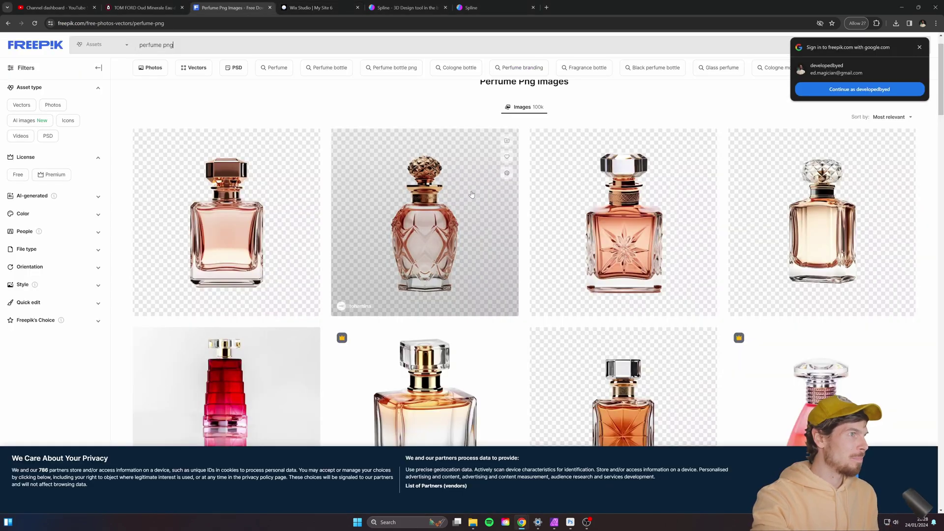
{"action": "scroll", "coordinate": [203, 93], "scroll_direction": "down", "scroll_amount": 5}
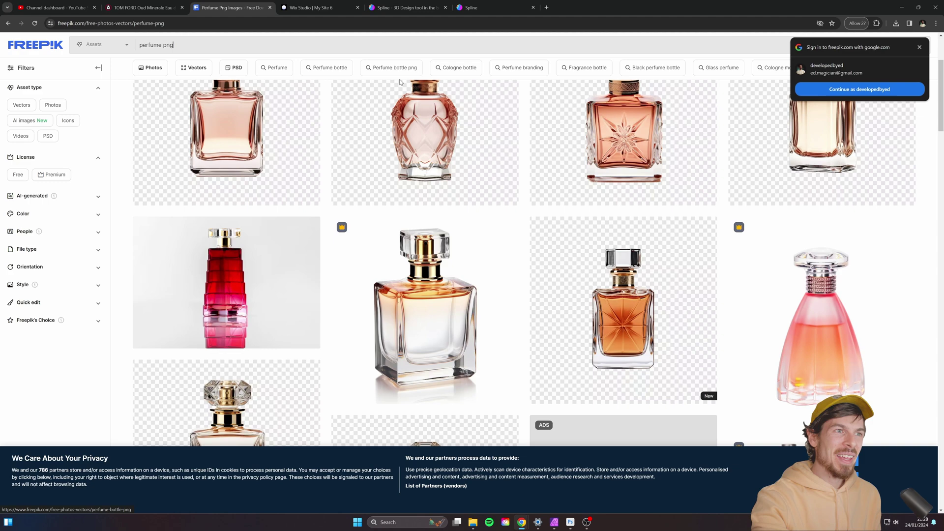
{"action": "scroll", "coordinate": [596, 205], "scroll_direction": "down", "scroll_amount": 15}
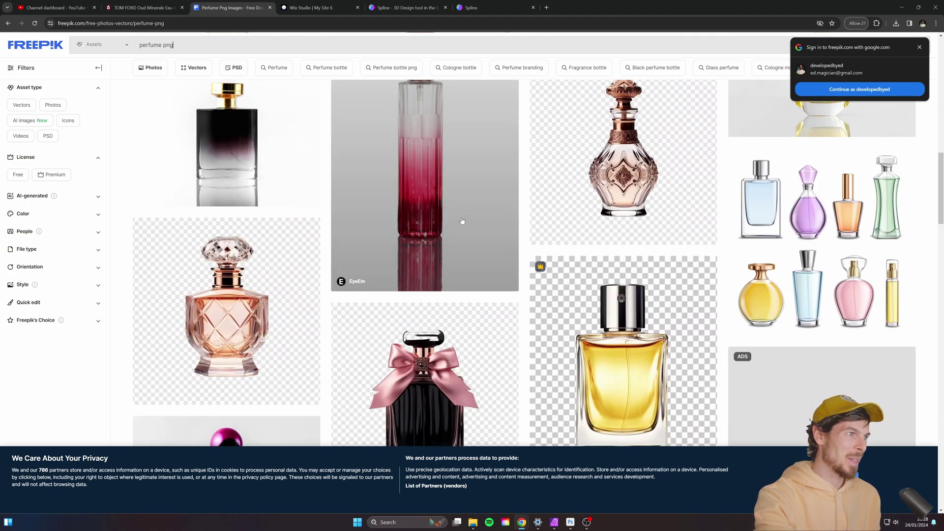
{"action": "scroll", "coordinate": [441, 218], "scroll_direction": "up", "scroll_amount": 5}
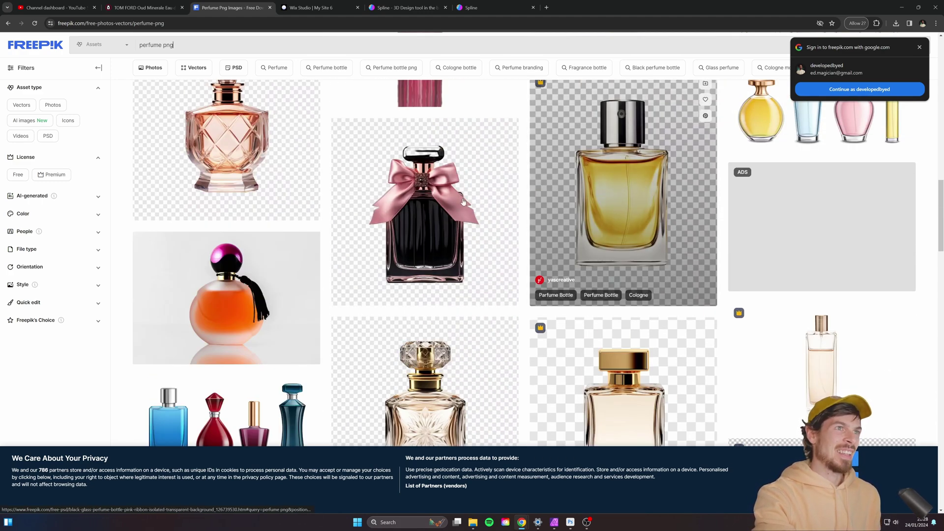
{"action": "scroll", "coordinate": [452, 276], "scroll_direction": "down", "scroll_amount": 4}
{"action": "scroll", "coordinate": [455, 298], "scroll_direction": "up", "scroll_amount": 3}
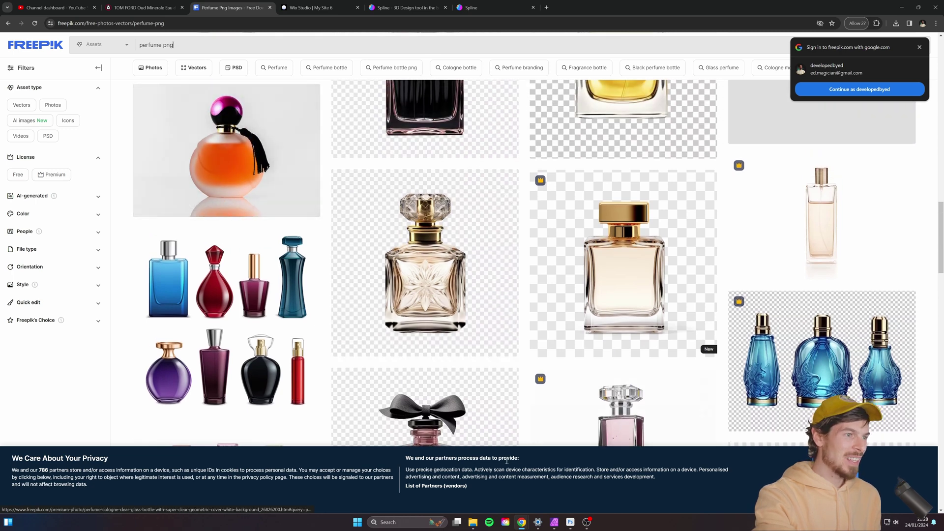
{"action": "left_click", "coordinate": [473, 522]}
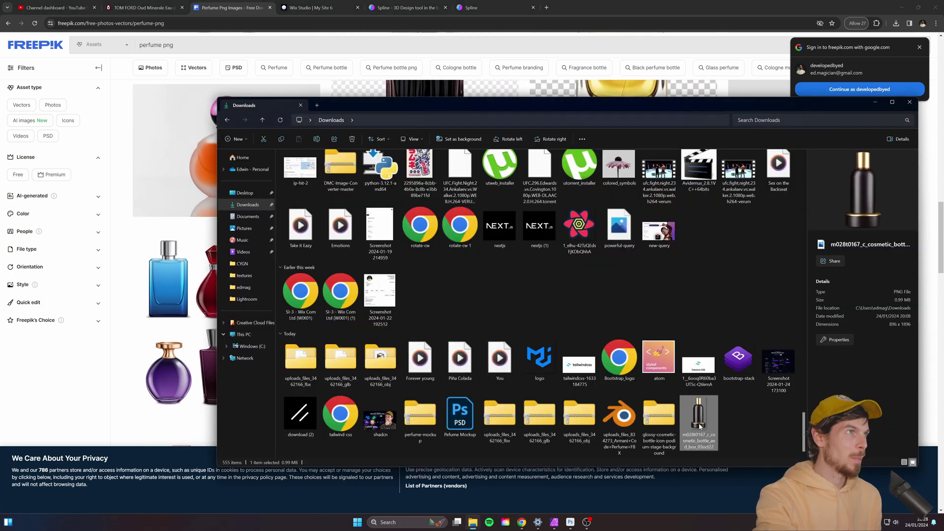
{"action": "left_click_drag", "start_coordinate": [699, 427], "coordinate": [309, 11]}
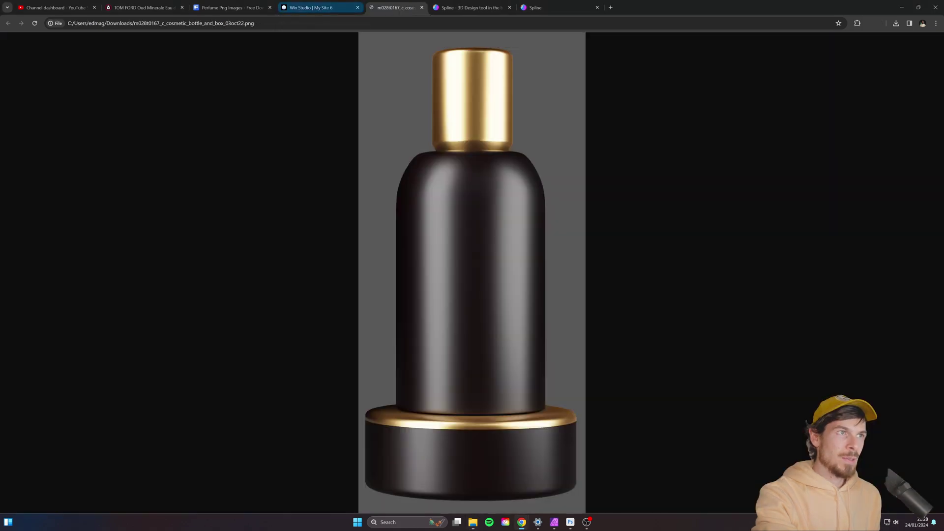
Make the empty section about twice as tall and place an Image element in its middle
{"action": "key", "text": "ctrl+w"}
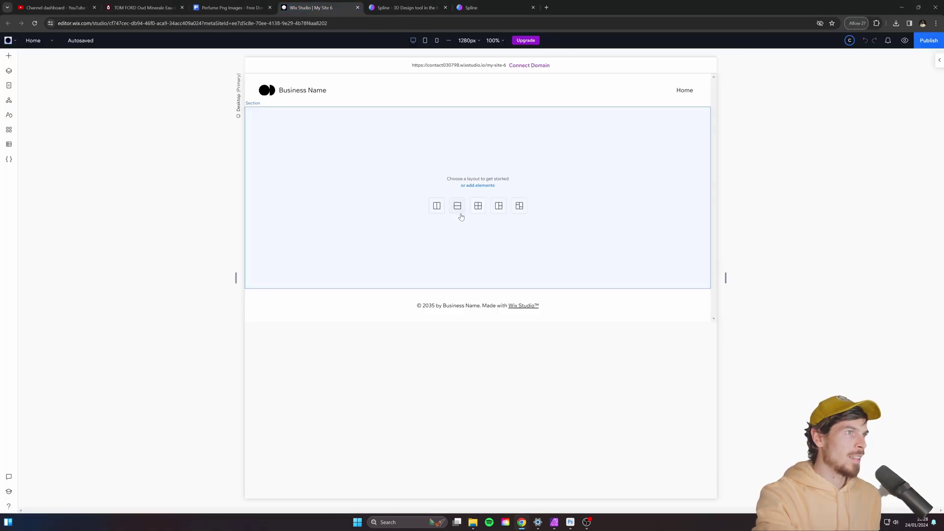
{"action": "left_click", "coordinate": [531, 134]}
{"action": "left_click_drag", "start_coordinate": [489, 286], "coordinate": [492, 475]}
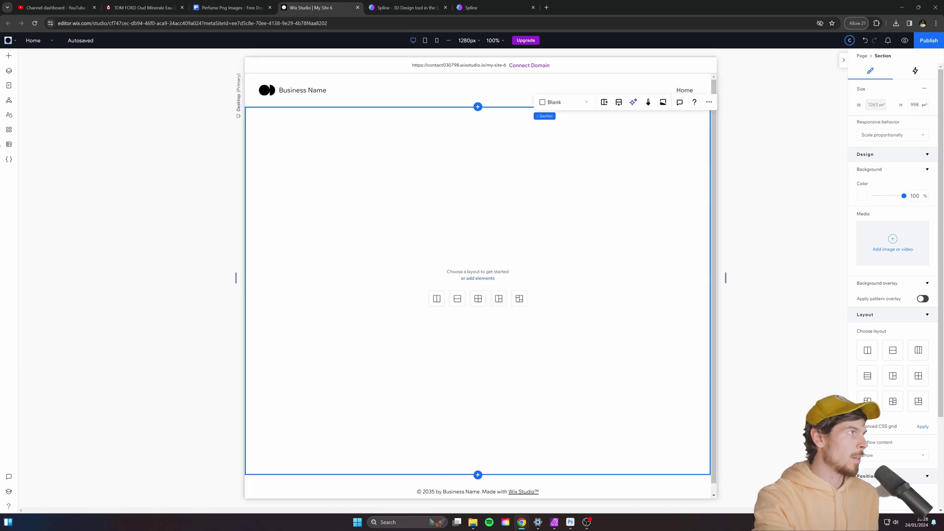
{"action": "left_click", "coordinate": [8, 56]}
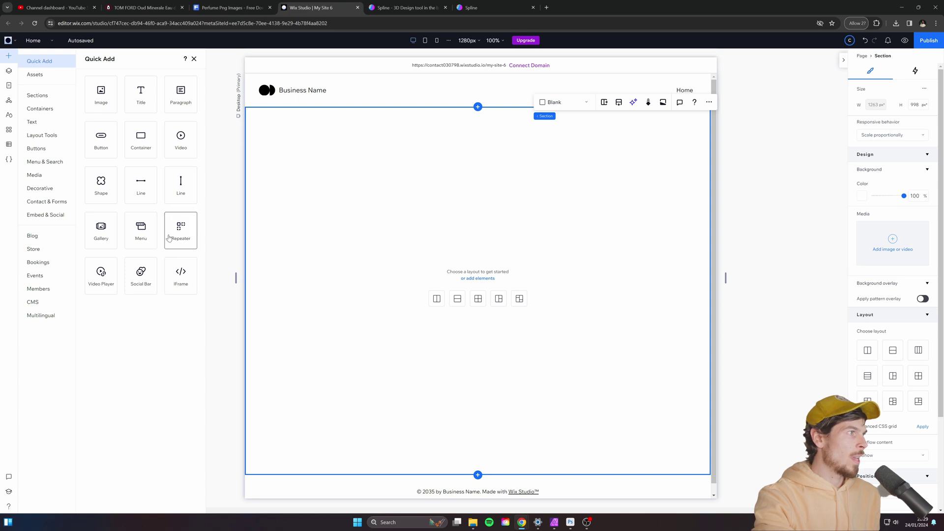
{"action": "left_click_drag", "start_coordinate": [101, 91], "coordinate": [512, 355]}
{"action": "left_click", "coordinate": [487, 275]}
Replace the placeholder by uploading the cosmetic bottle PNG from the computer
{"action": "left_click", "coordinate": [457, 207]}
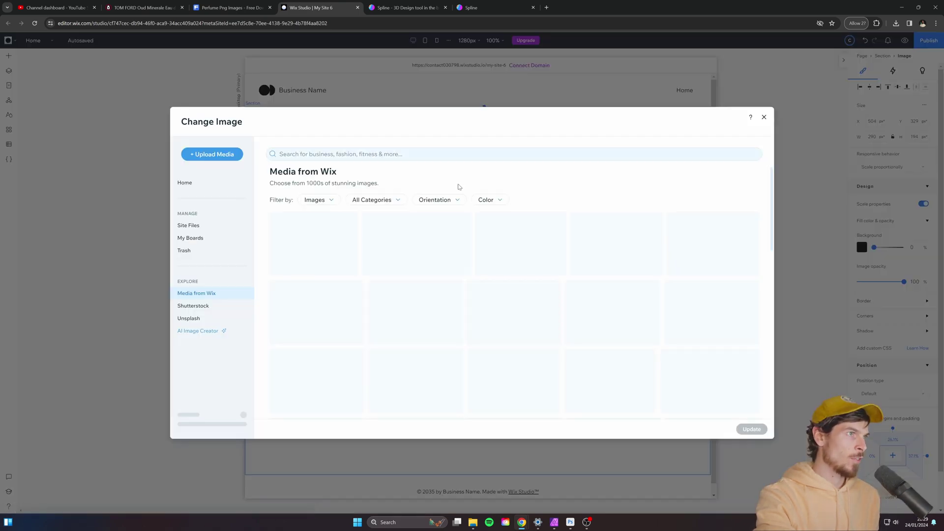
{"action": "left_click", "coordinate": [212, 154]}
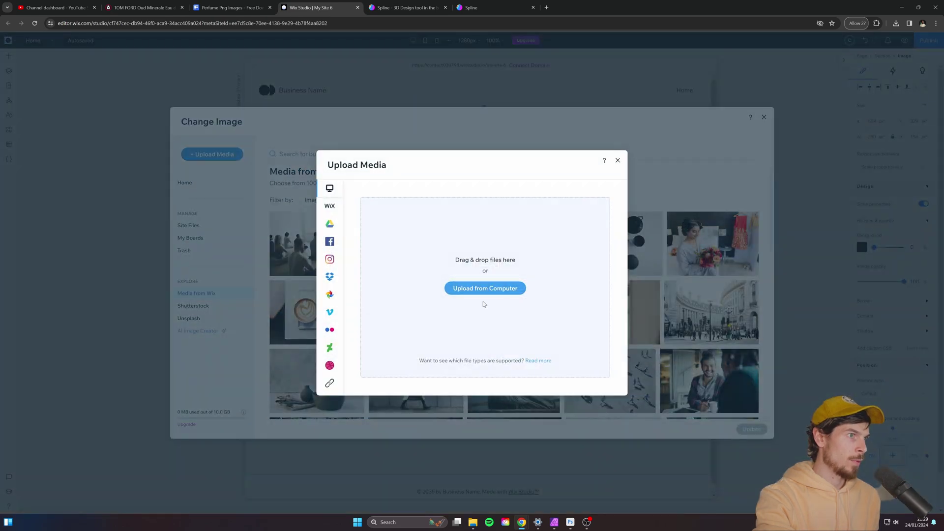
{"action": "left_click", "coordinate": [480, 291]}
{"action": "scroll", "coordinate": [197, 172], "scroll_direction": "down", "scroll_amount": 5}
{"action": "scroll", "coordinate": [196, 172], "scroll_direction": "up", "scroll_amount": 5}
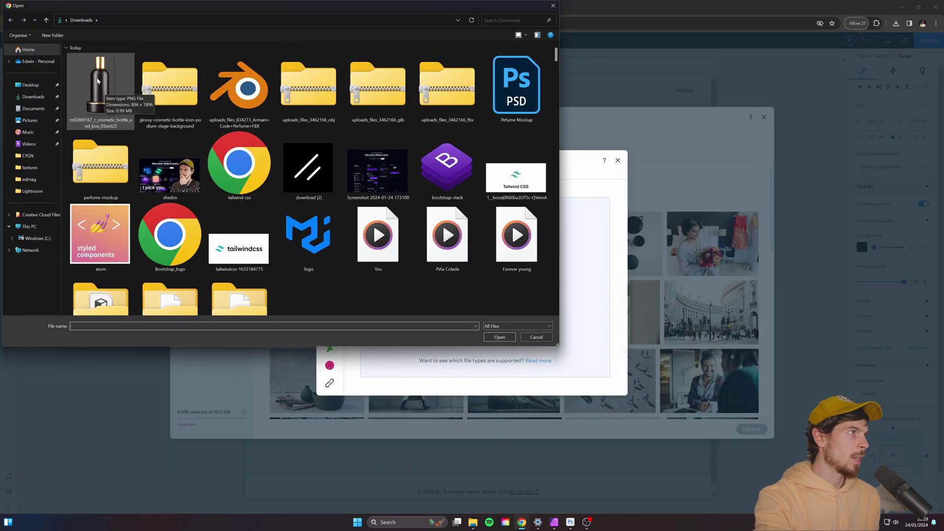
{"action": "double_click", "coordinate": [111, 94]}
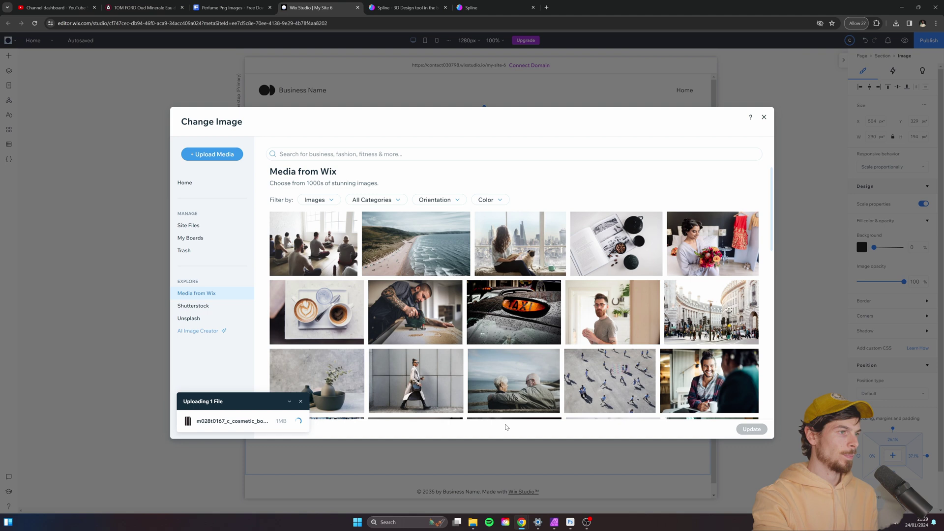
Use the uploaded bottle in the image, enlarged to 280×593 px and centred near the section bottom
{"action": "left_click", "coordinate": [746, 429]}
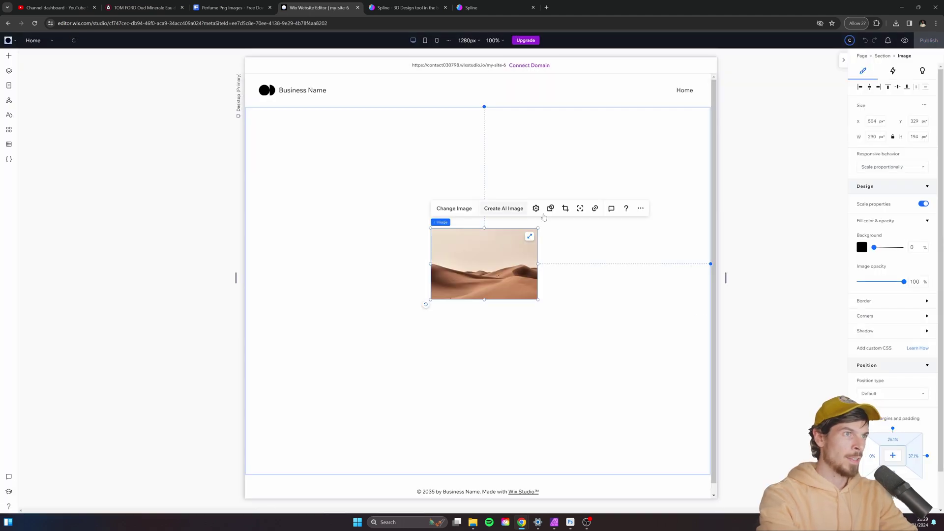
{"action": "left_click_drag", "start_coordinate": [496, 297], "coordinate": [491, 331]}
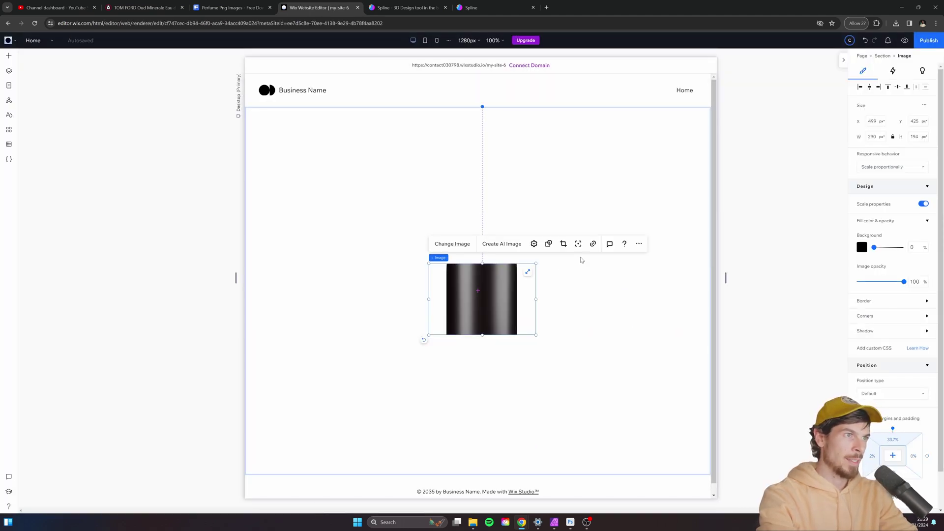
{"action": "left_click", "coordinate": [527, 272]}
{"action": "left_click", "coordinate": [703, 117]}
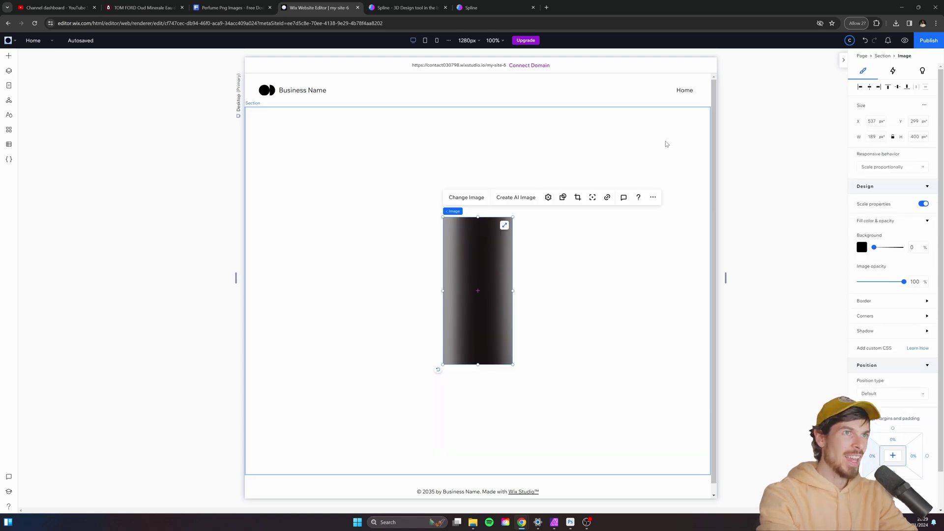
{"action": "left_click_drag", "start_coordinate": [465, 312], "coordinate": [470, 420]}
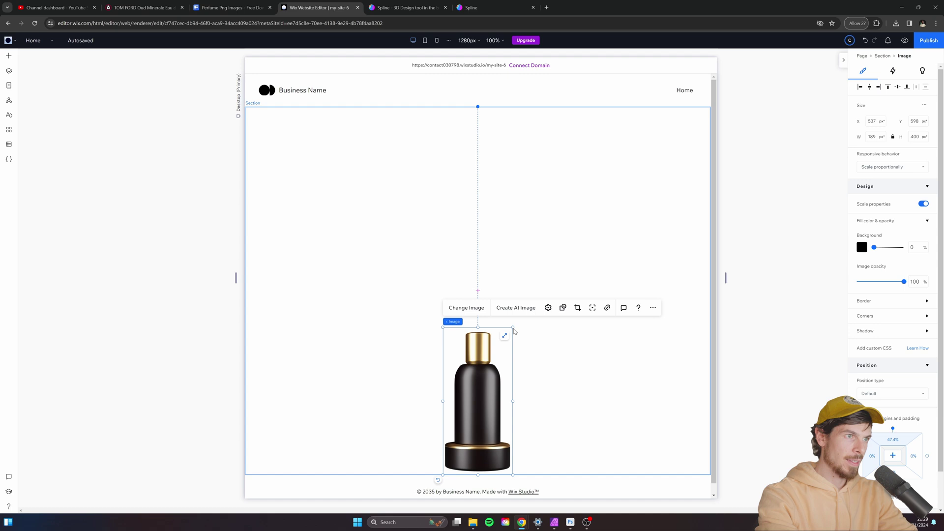
{"action": "left_click_drag", "start_coordinate": [515, 325], "coordinate": [604, 281]}
{"action": "left_click_drag", "start_coordinate": [509, 344], "coordinate": [478, 392]}
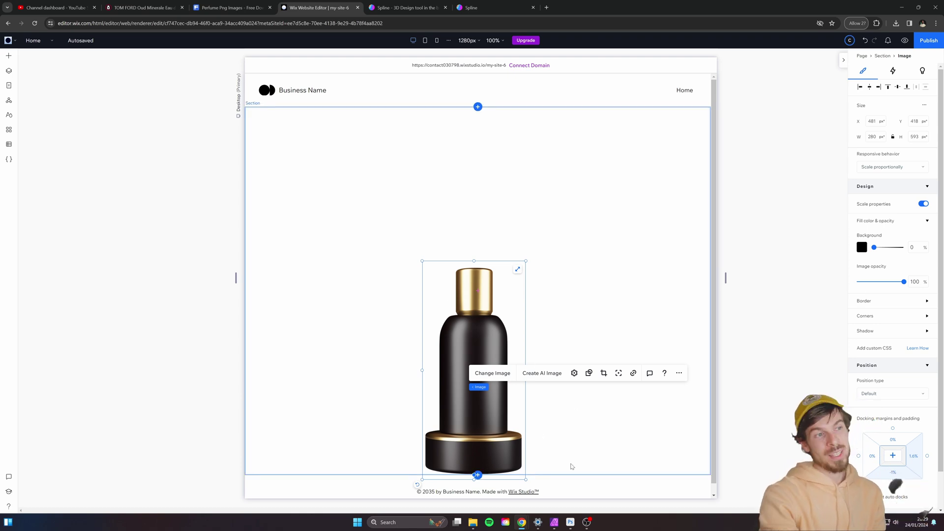
{"action": "left_click_drag", "start_coordinate": [520, 378], "coordinate": [519, 372]}
Give the hero section a custom near-black #131313 background colour
{"action": "left_click", "coordinate": [792, 328]}
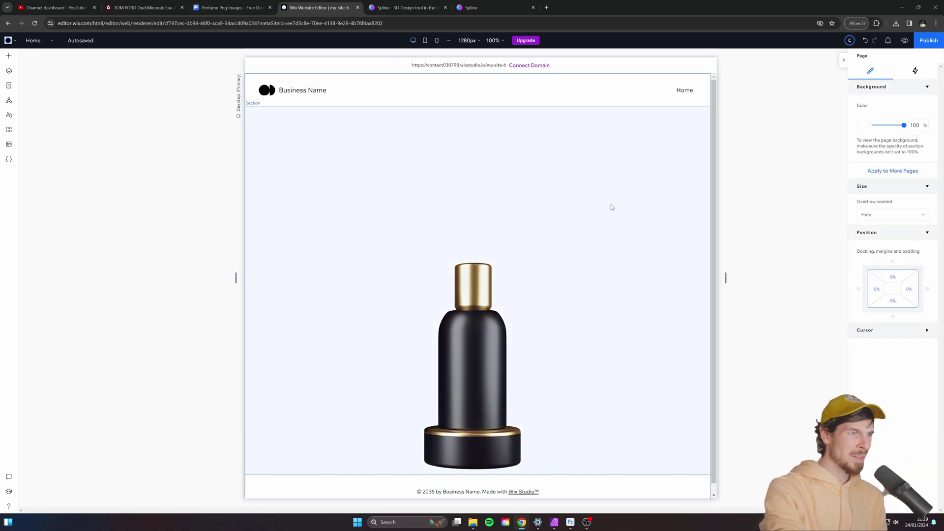
{"action": "left_click", "coordinate": [329, 143]}
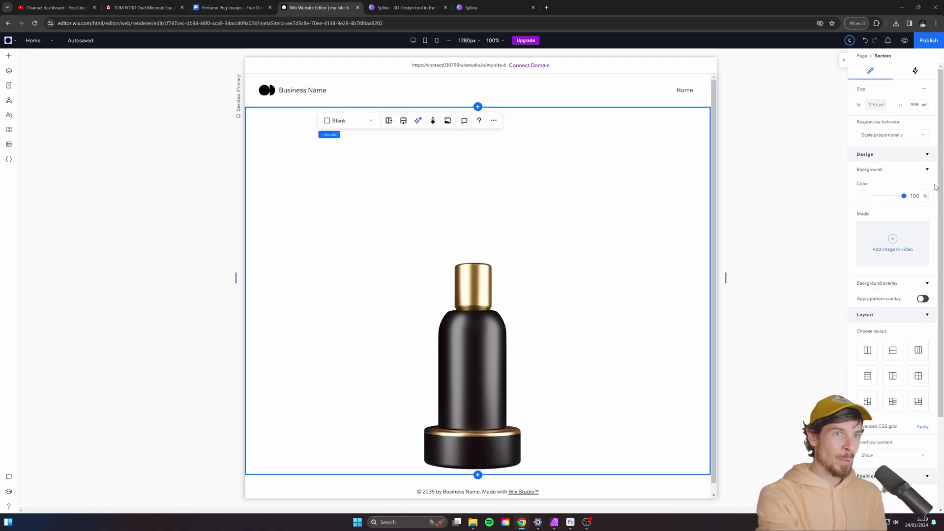
{"action": "left_click", "coordinate": [862, 197]}
{"action": "left_click", "coordinate": [930, 261]}
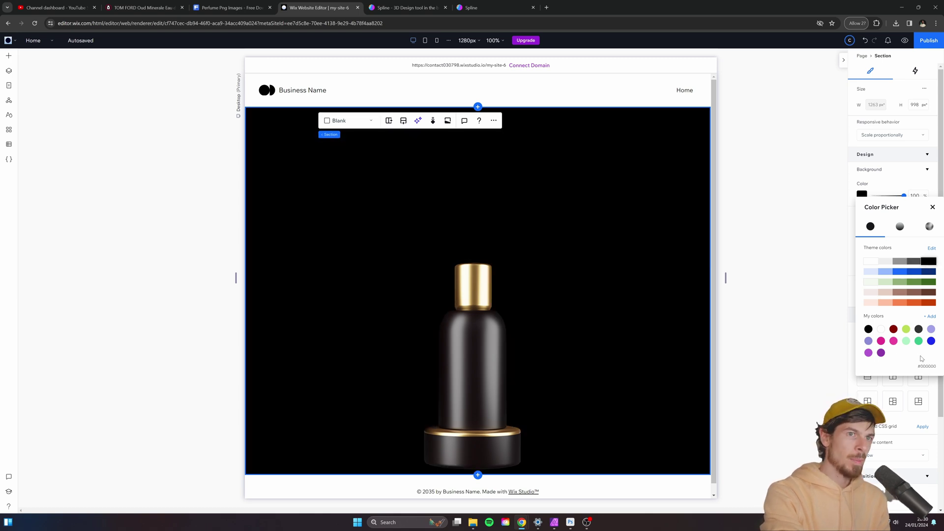
{"action": "left_click", "coordinate": [930, 316]}
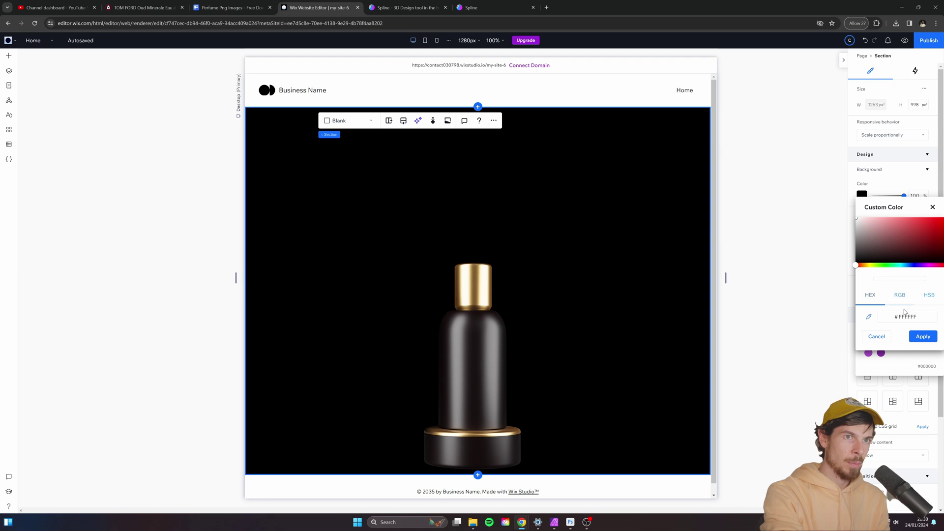
{"action": "left_click", "coordinate": [869, 319]}
{"action": "left_click", "coordinate": [861, 266]}
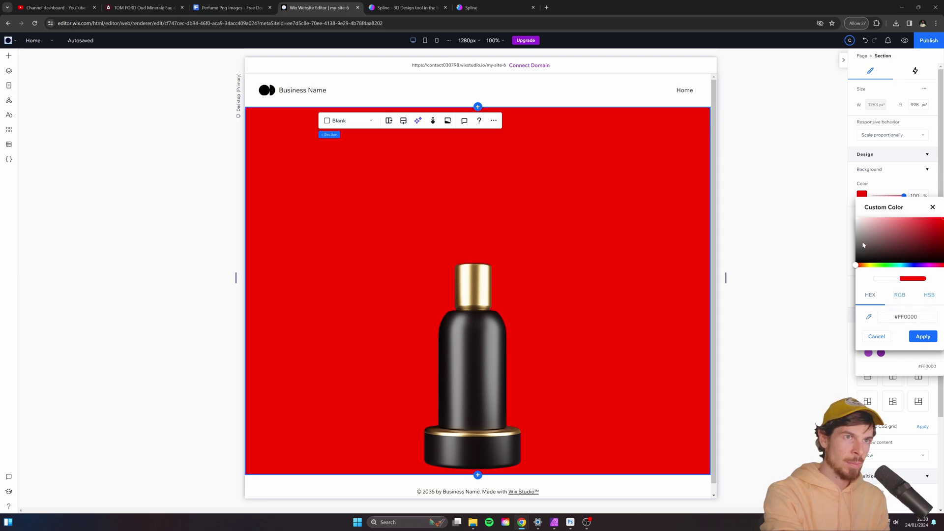
{"action": "mouse_move", "coordinate": [859, 261]}
{"action": "left_mouse_down"}
{"action": "mouse_move", "coordinate": [844, 270]}
{"action": "mouse_move", "coordinate": [856, 264]}
{"action": "left_mouse_up"}
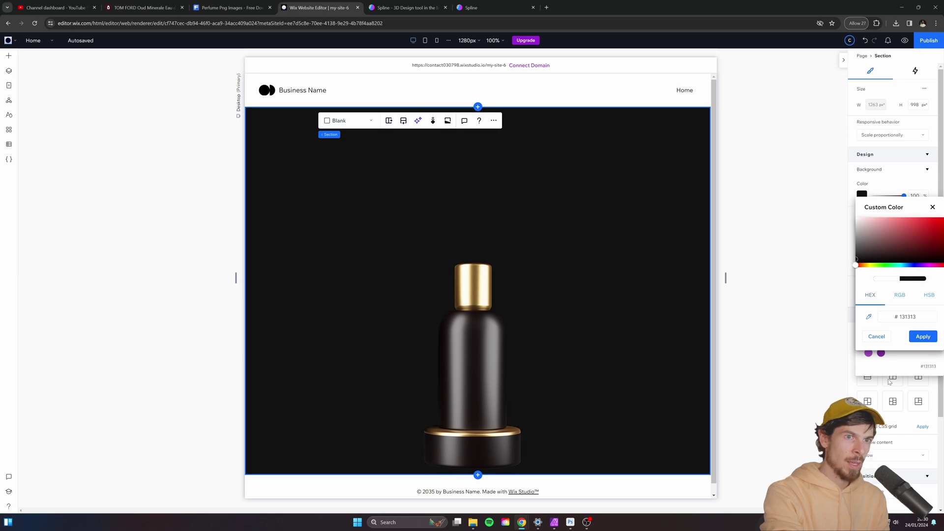
{"action": "left_click", "coordinate": [921, 338]}
{"action": "left_click", "coordinate": [802, 320]}
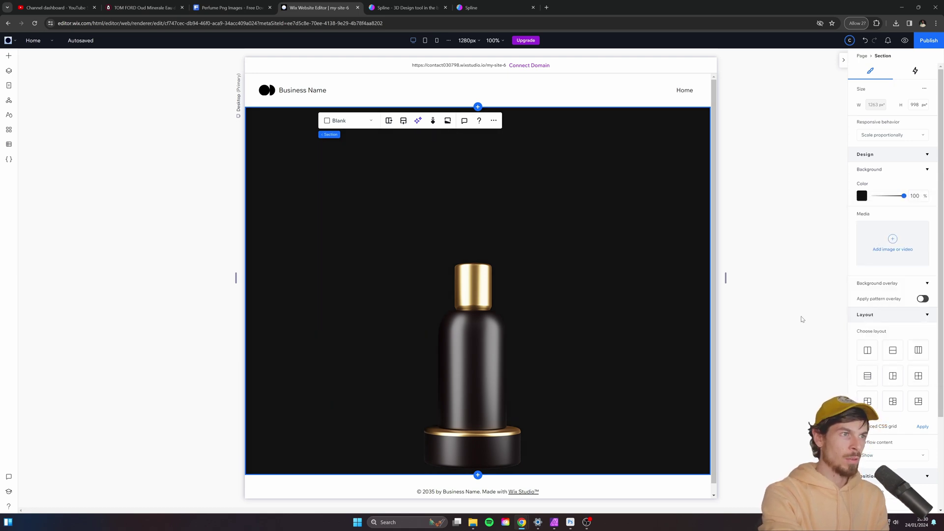
Review the bottle on the dark section, then go to the Spline home dashboard
{"action": "left_click", "coordinate": [478, 392]}
{"action": "left_click", "coordinate": [734, 246]}
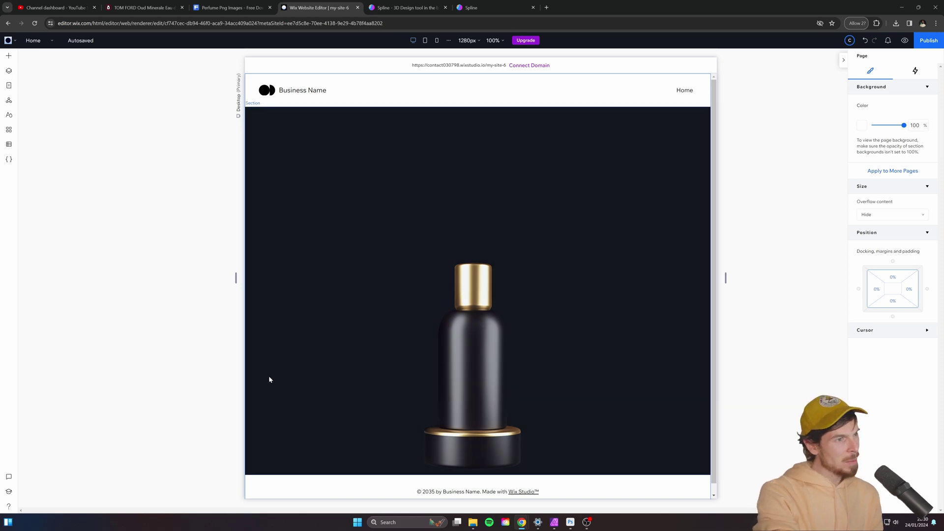
{"action": "left_click", "coordinate": [497, 7]}
Start a new Spline file and delete its default rectangle
{"action": "left_click", "coordinate": [910, 47]}
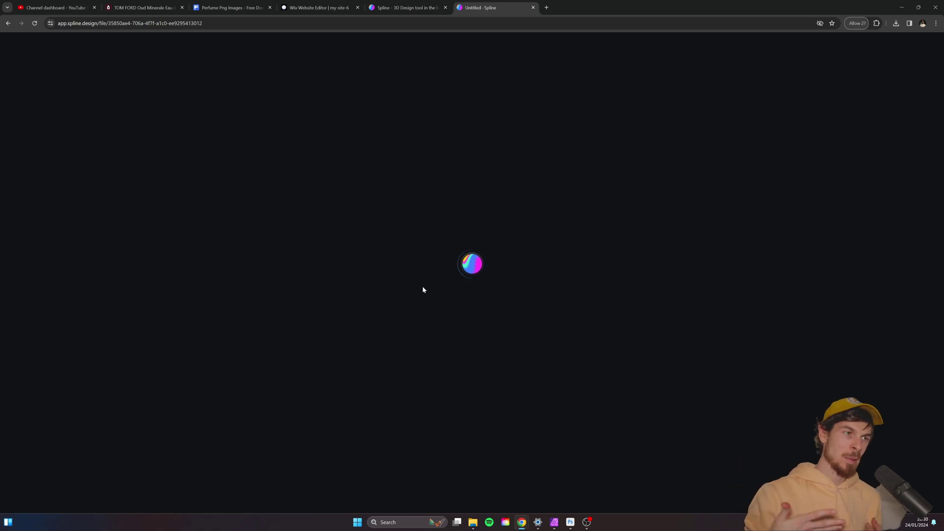
{"action": "key", "text": "ctrl+shift+Tab"}
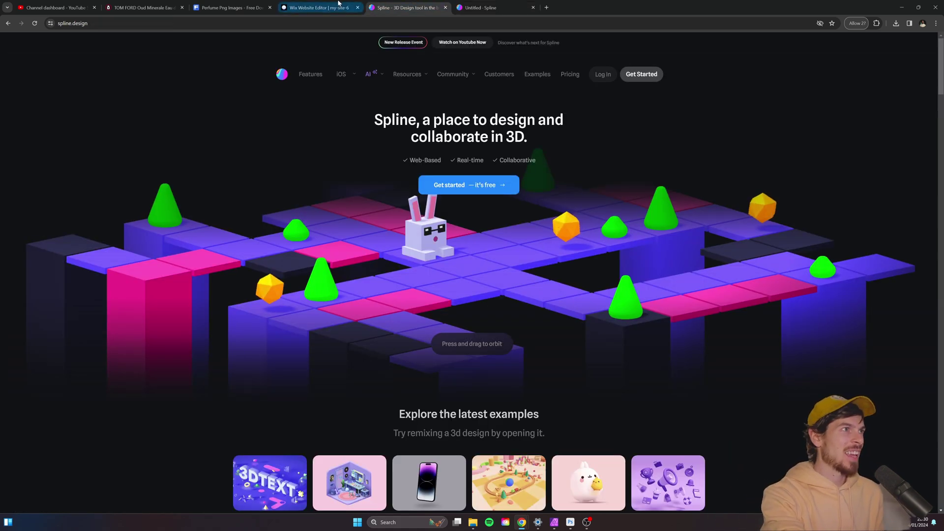
{"action": "key", "text": "ctrl+shift+Tab"}
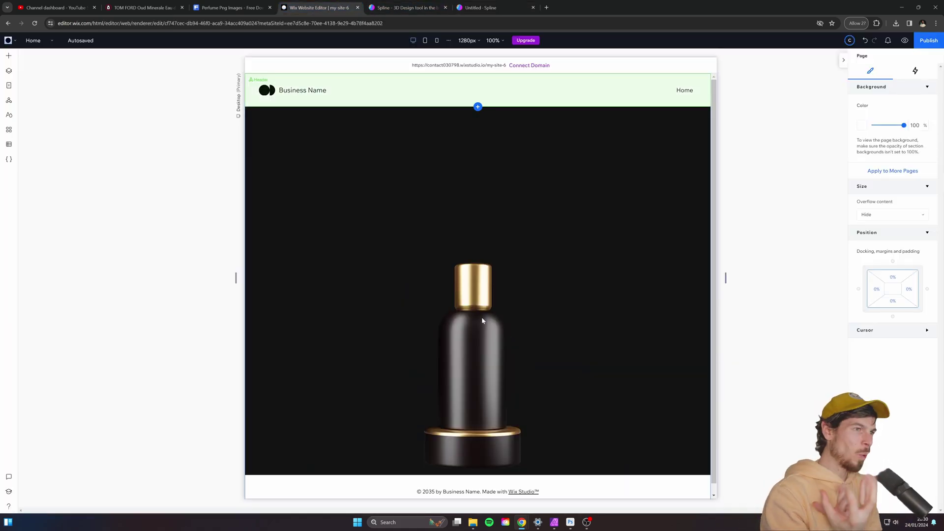
{"action": "key", "text": "ctrl+Tab"}
{"action": "key", "text": "ctrl+Tab"}
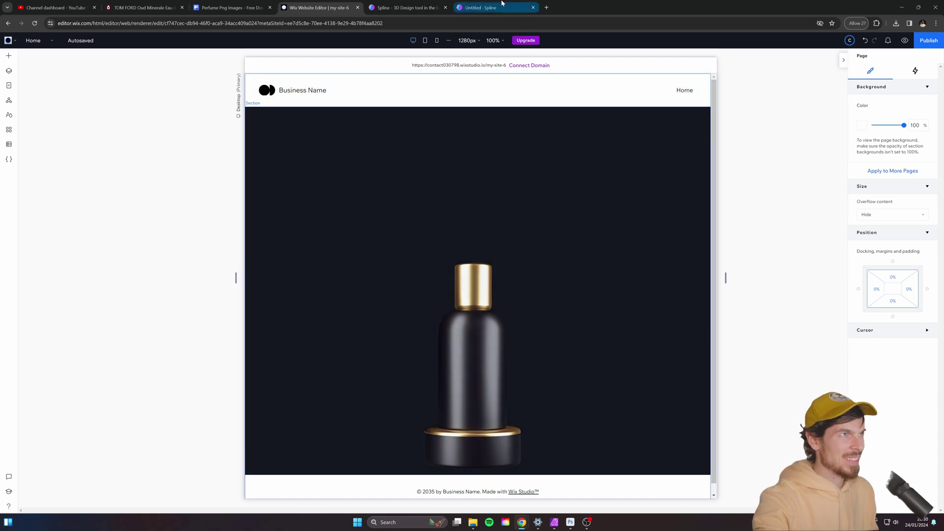
{"action": "left_click", "coordinate": [22, 128]}
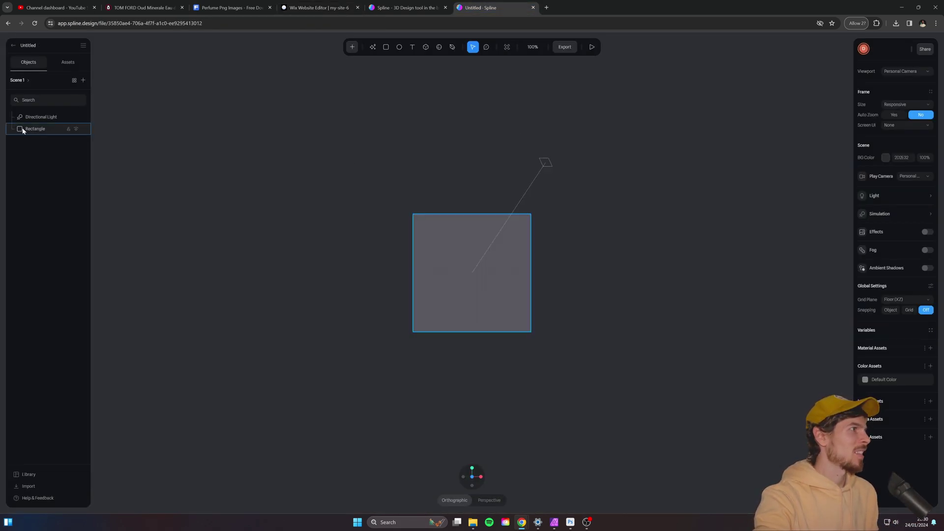
{"action": "key", "text": "Delete"}
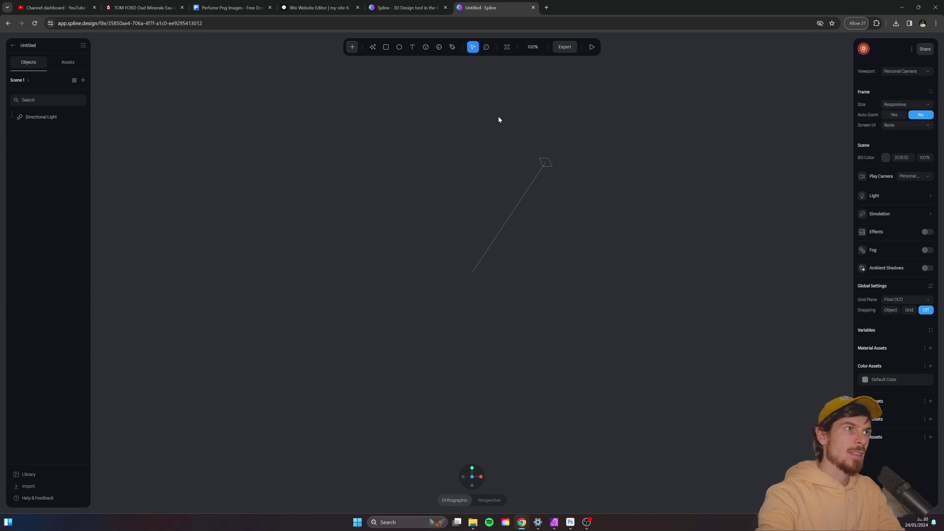
Set the scene background colour to 0% opacity and keep the frame size Responsive
{"action": "left_click", "coordinate": [885, 157]}
{"action": "left_click_drag", "start_coordinate": [881, 221], "coordinate": [842, 250]}
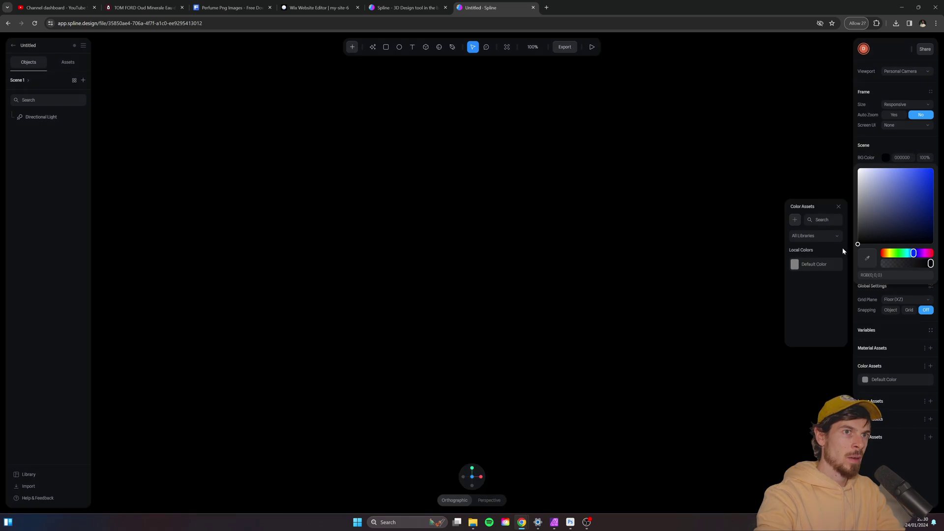
{"action": "left_click", "coordinate": [907, 204]}
{"action": "left_click_drag", "start_coordinate": [931, 263], "coordinate": [884, 263]}
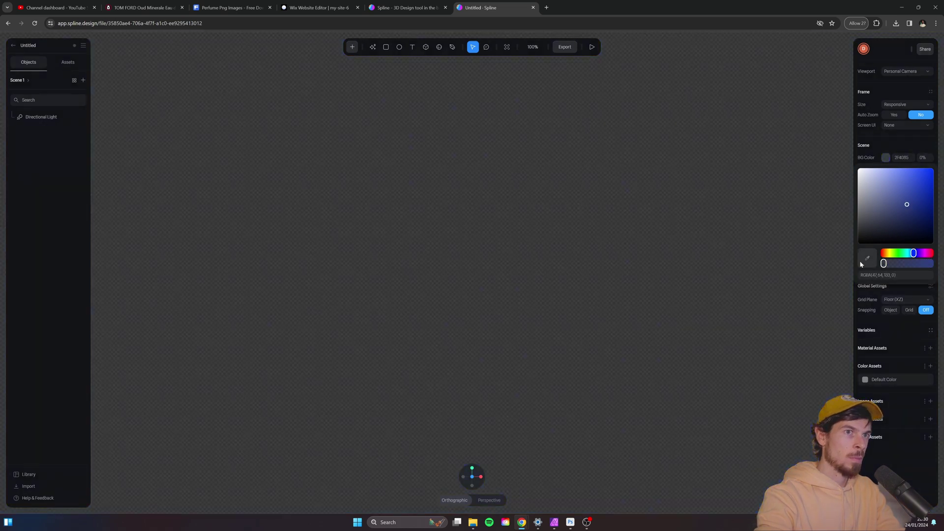
{"action": "left_click", "coordinate": [575, 257]}
{"action": "left_click", "coordinate": [909, 103]}
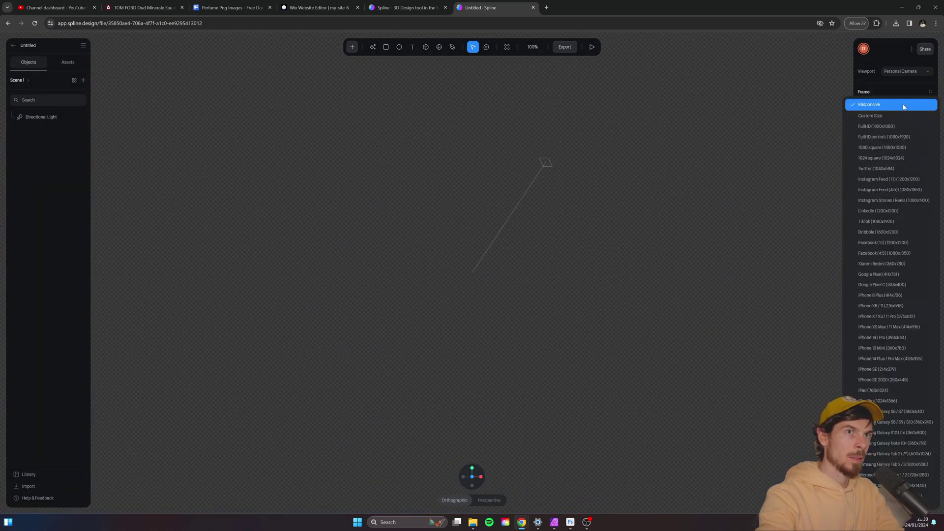
{"action": "left_click", "coordinate": [893, 115]}
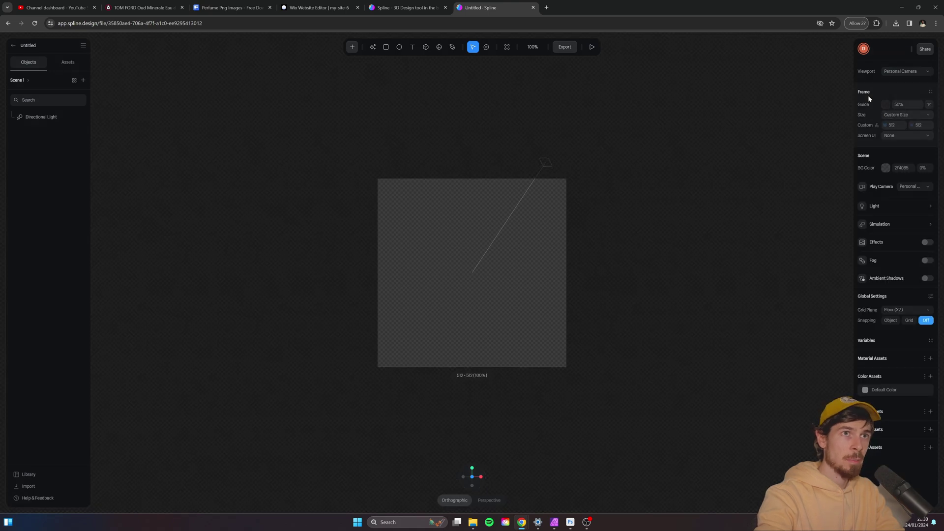
{"action": "left_click", "coordinate": [907, 115]}
{"action": "left_click", "coordinate": [884, 102]}
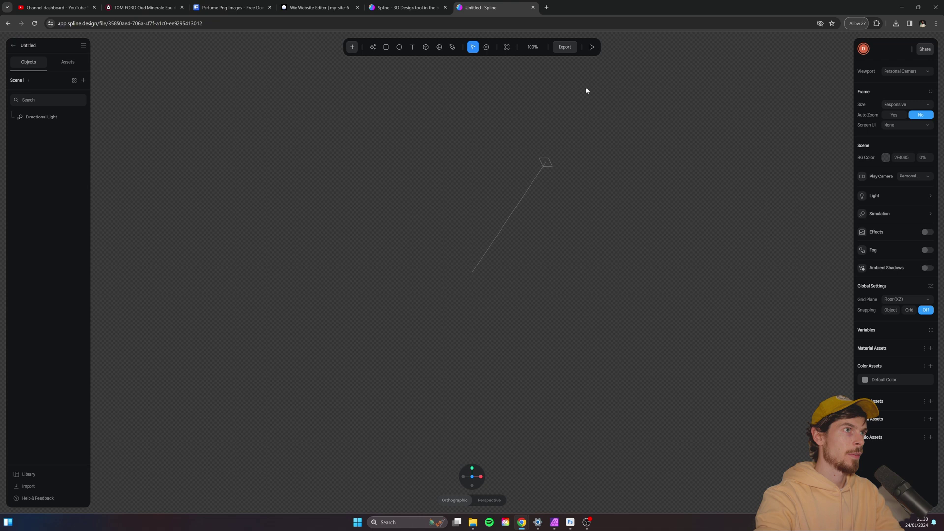
{"action": "left_click", "coordinate": [352, 47]}
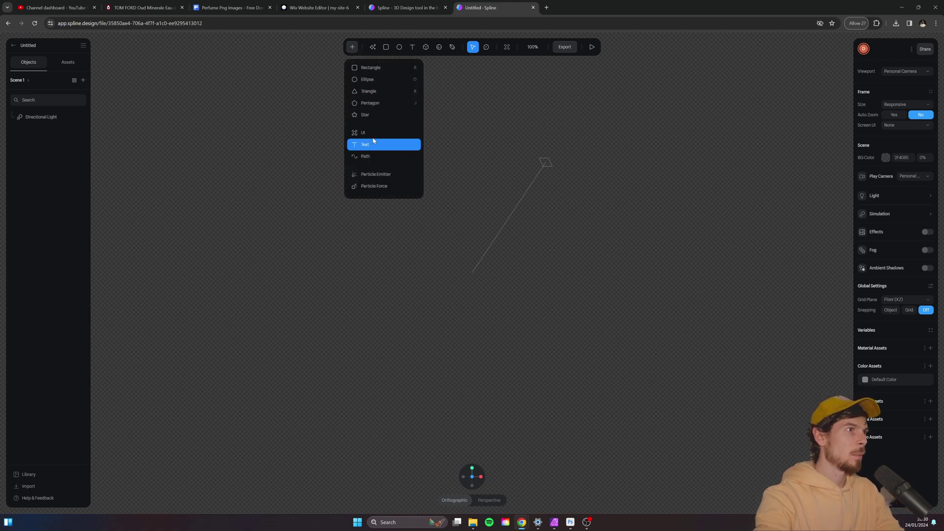
Draw a three-point S-curved tube path across the scene and shift it slightly left
{"action": "left_click", "coordinate": [376, 156]}
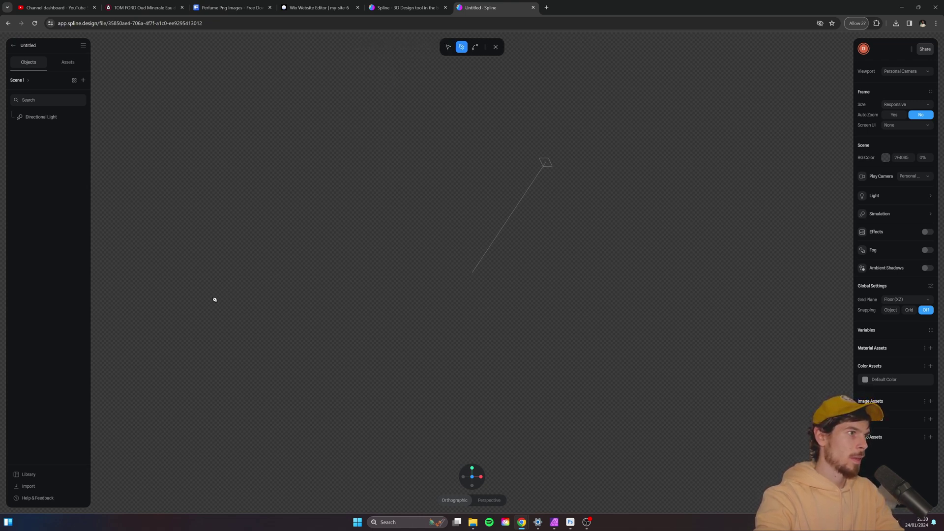
{"action": "left_click", "coordinate": [238, 288]}
{"action": "left_click_drag", "start_coordinate": [448, 242], "coordinate": [563, 277]}
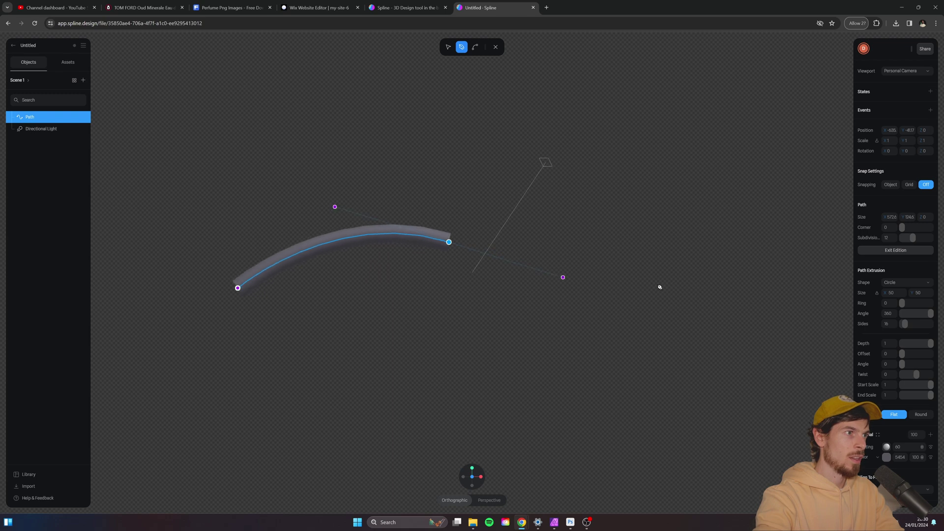
{"action": "left_click_drag", "start_coordinate": [730, 243], "coordinate": [818, 162]}
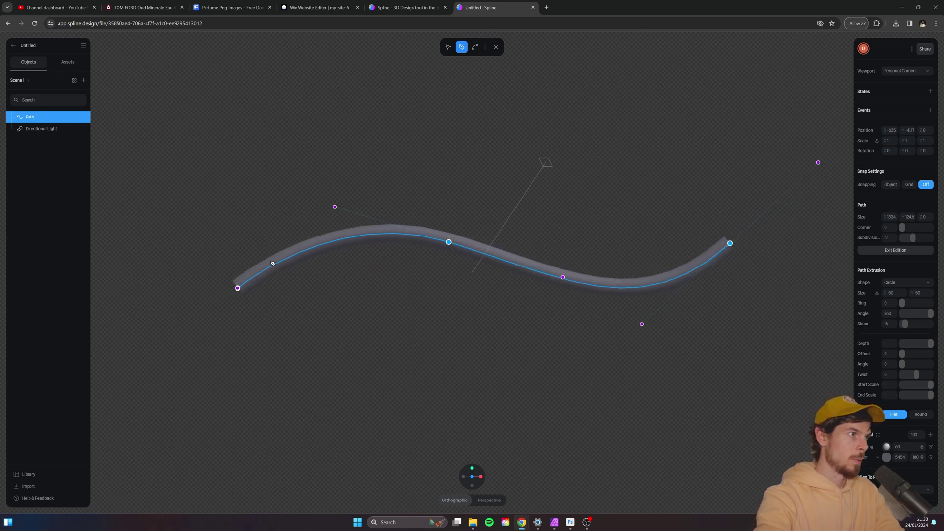
{"action": "left_click", "coordinate": [238, 288]}
{"action": "key", "text": "ctrl+z"}
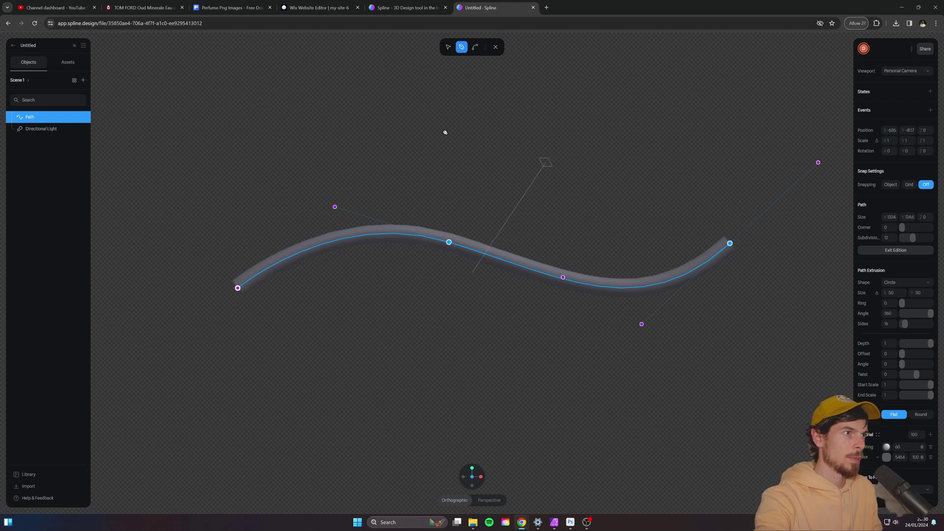
{"action": "left_click", "coordinate": [495, 48]}
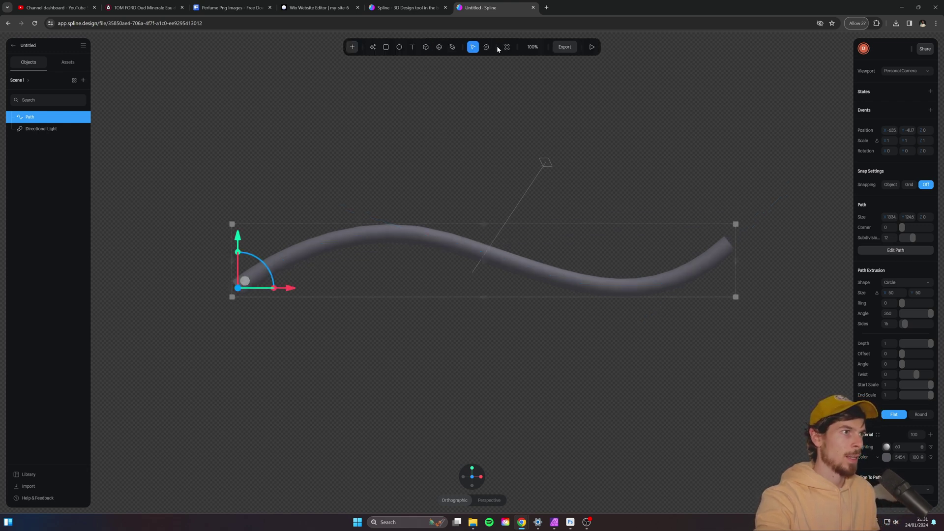
{"action": "left_click_drag", "start_coordinate": [500, 280], "coordinate": [531, 287]}
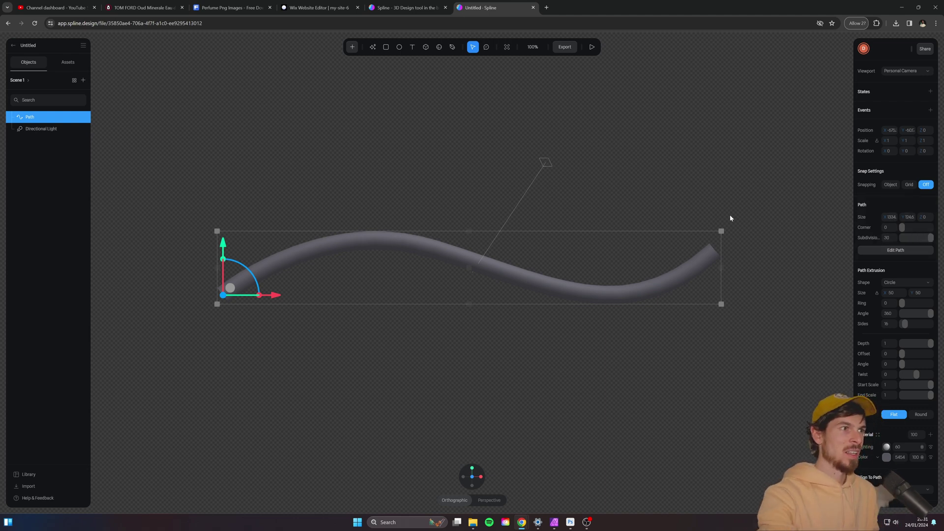
{"action": "left_click", "coordinate": [440, 150]}
Draw a small closed zigzag shape point by point with the Pen tool above the tube
{"action": "scroll", "coordinate": [441, 162], "scroll_direction": "up", "scroll_amount": 2}
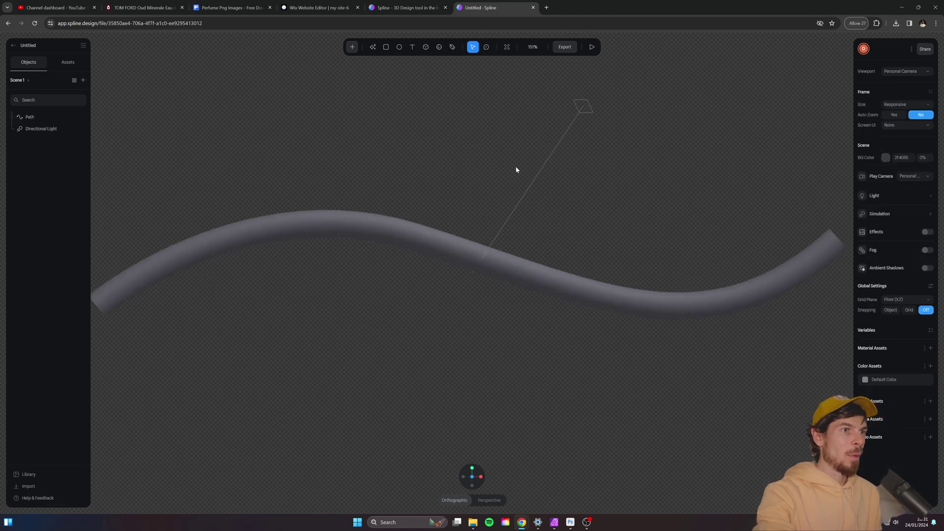
{"action": "scroll", "coordinate": [516, 169], "scroll_direction": "up", "scroll_amount": 5}
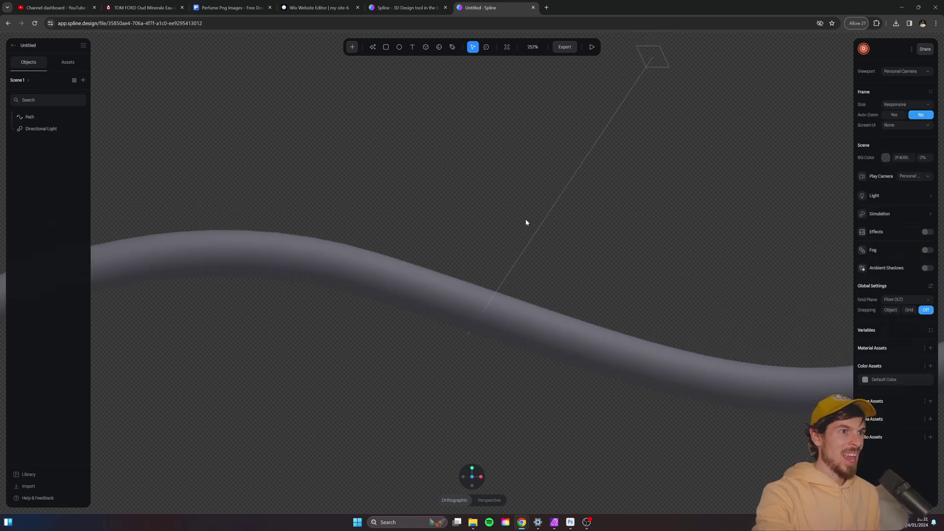
{"action": "scroll", "coordinate": [526, 222], "scroll_direction": "down", "scroll_amount": 4}
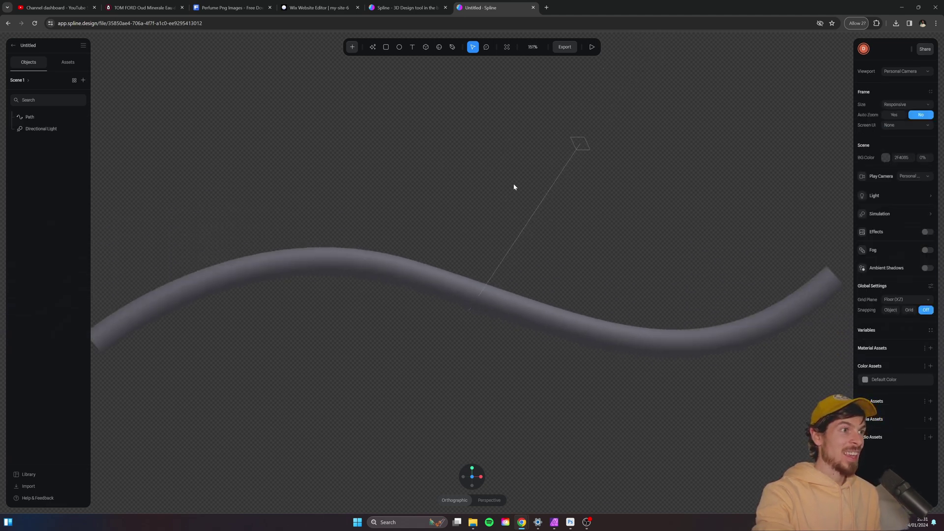
{"action": "left_click", "coordinate": [356, 47]}
{"action": "left_click", "coordinate": [385, 51]}
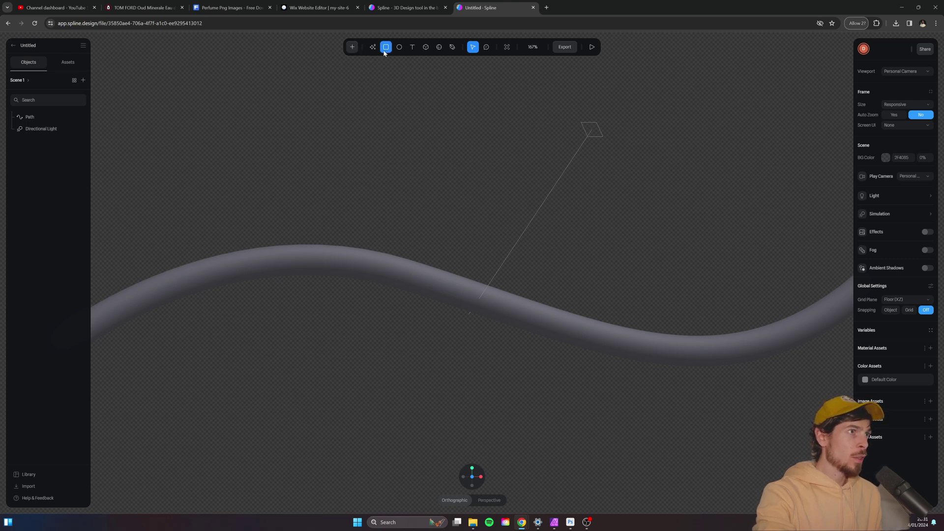
{"action": "left_click", "coordinate": [452, 47]}
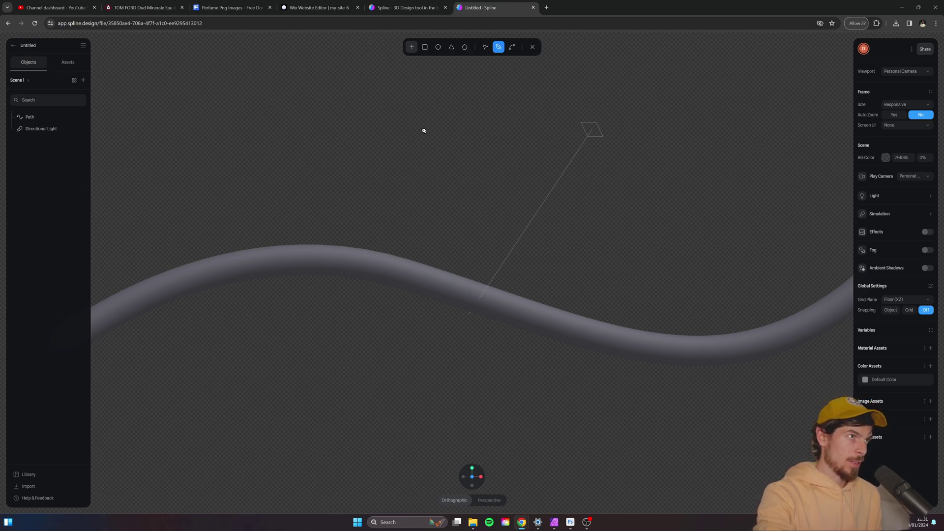
{"action": "left_click", "coordinate": [422, 128]}
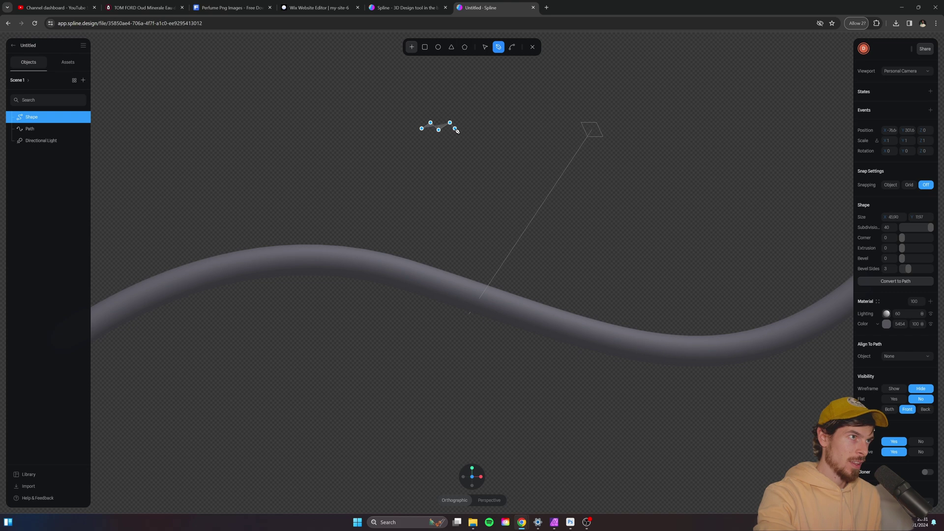
{"action": "left_click", "coordinate": [484, 123]}
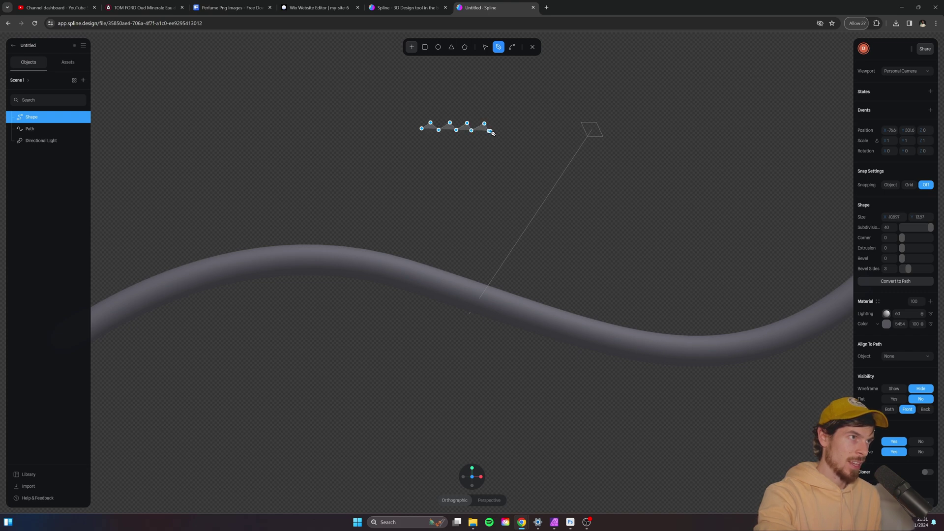
{"action": "left_click", "coordinate": [482, 142]}
{"action": "left_click", "coordinate": [468, 140]}
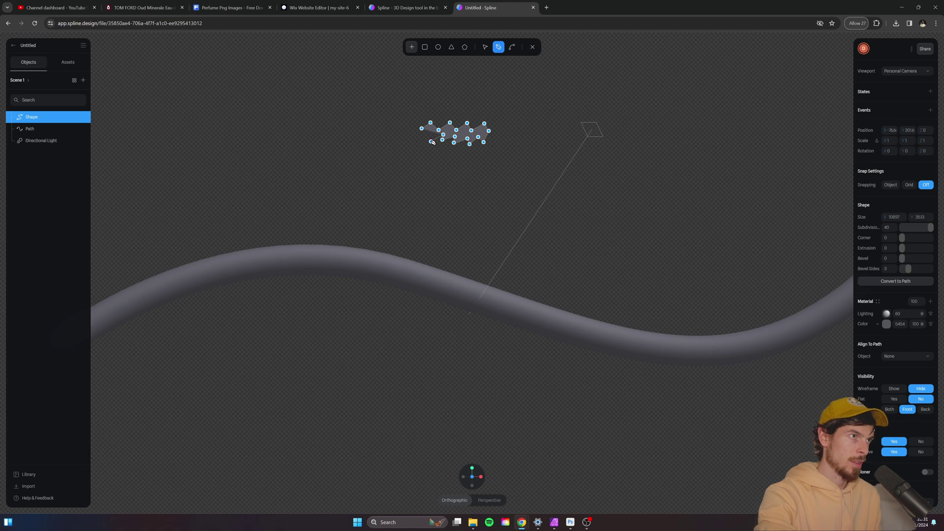
{"action": "key", "text": "v"}
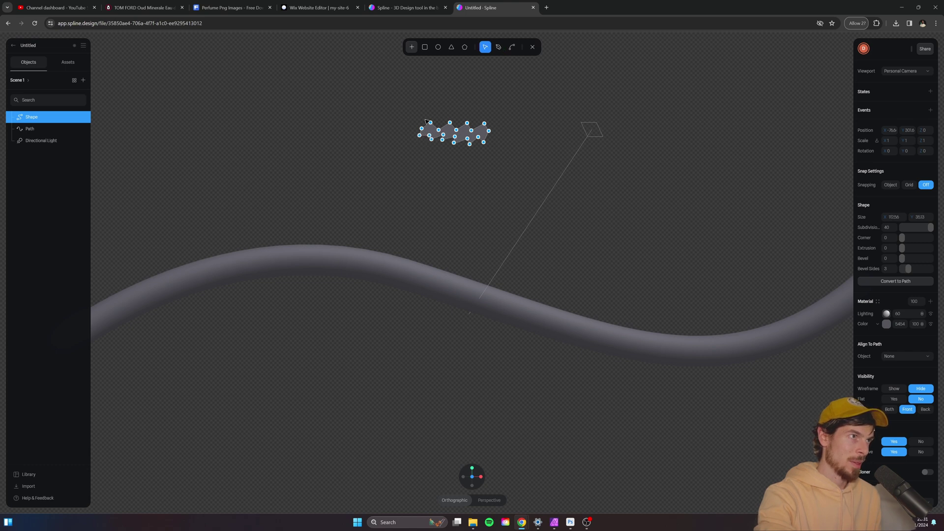
{"action": "left_click", "coordinate": [532, 46]}
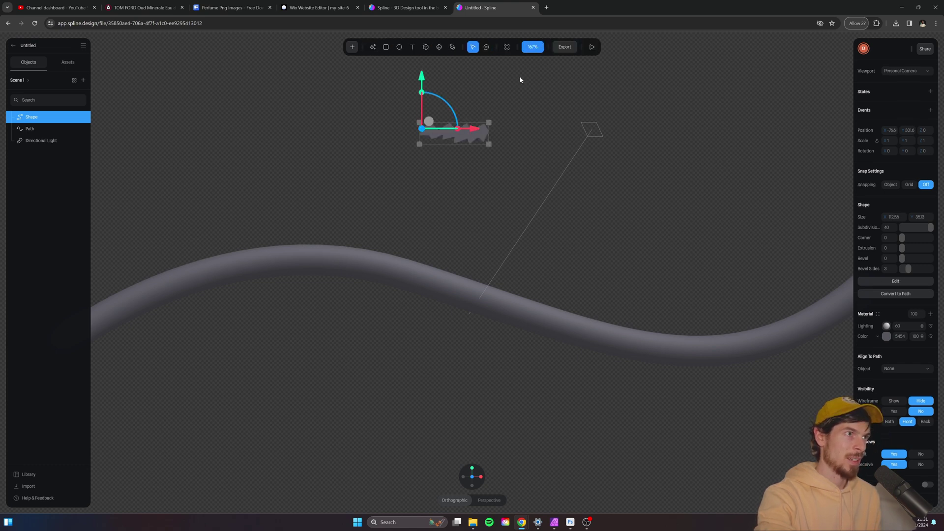
Extrude the tube along the zigzag Shape as a custom profile and twist it to about -383
{"action": "left_click", "coordinate": [480, 207]}
{"action": "left_click", "coordinate": [465, 129]}
{"action": "left_click", "coordinate": [428, 255]}
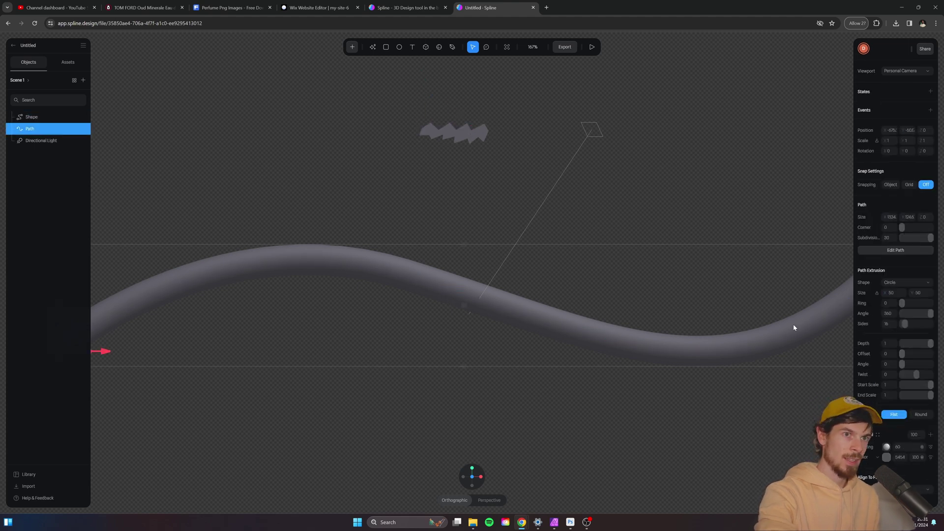
{"action": "left_click", "coordinate": [894, 283]}
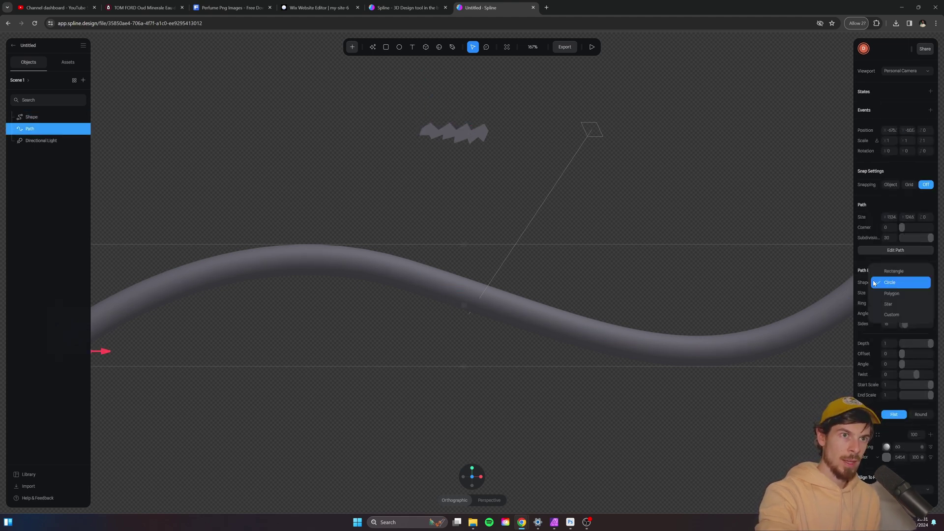
{"action": "left_click", "coordinate": [892, 315]}
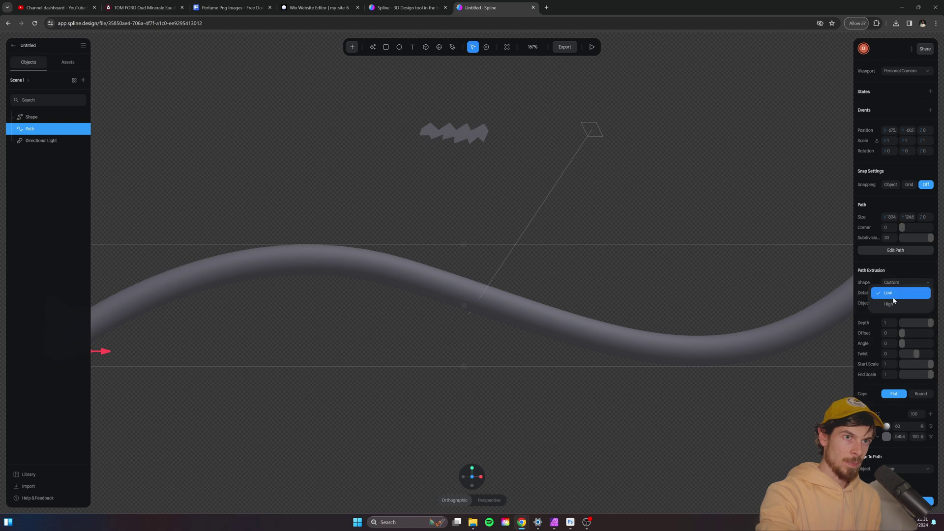
{"action": "left_click", "coordinate": [893, 304]}
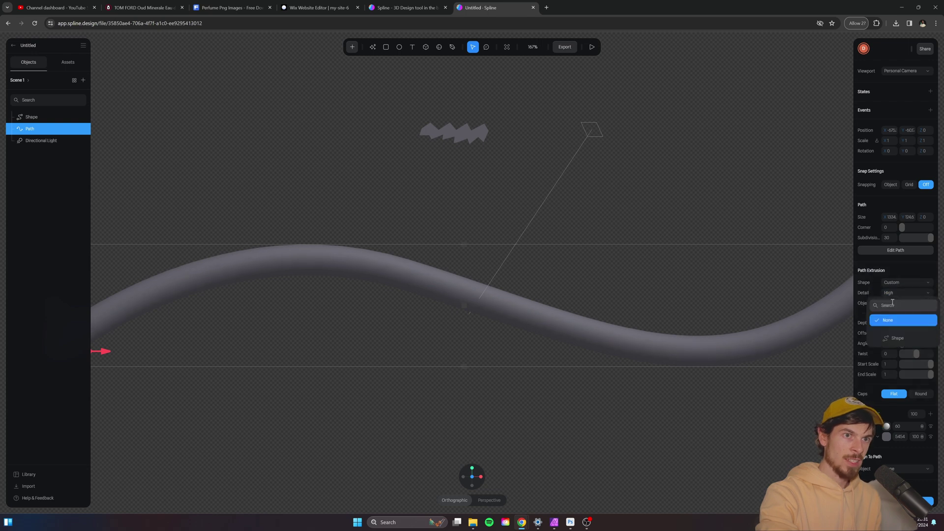
{"action": "left_click", "coordinate": [898, 339]}
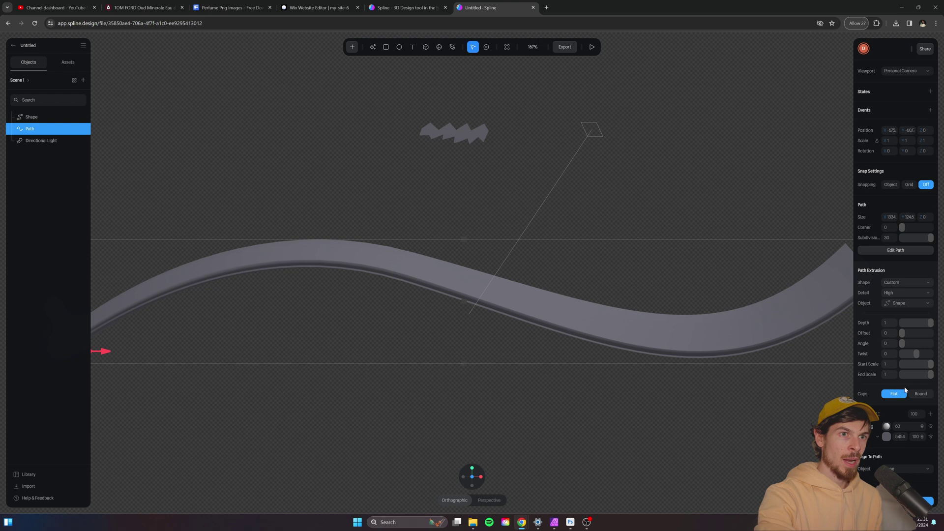
{"action": "mouse_move", "coordinate": [904, 346]}
{"action": "left_mouse_down"}
{"action": "mouse_move", "coordinate": [899, 355]}
{"action": "mouse_move", "coordinate": [937, 351]}
{"action": "mouse_move", "coordinate": [891, 356]}
{"action": "mouse_move", "coordinate": [939, 354]}
{"action": "mouse_move", "coordinate": [908, 354]}
{"action": "left_mouse_up"}
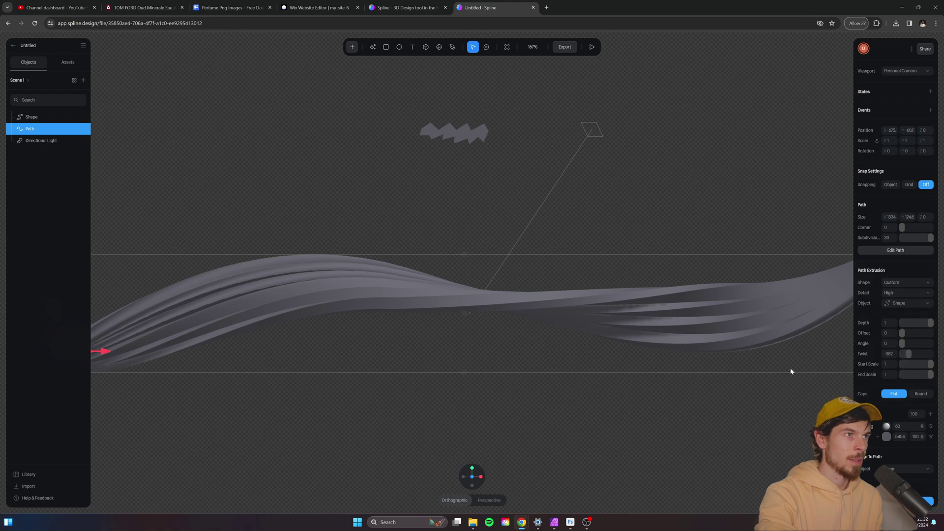
{"action": "scroll", "coordinate": [451, 183], "scroll_direction": "up", "scroll_amount": 3}
Edit the zigzag Shape's points, pulling Bezier handles to round its first corners
{"action": "left_click", "coordinate": [447, 114]}
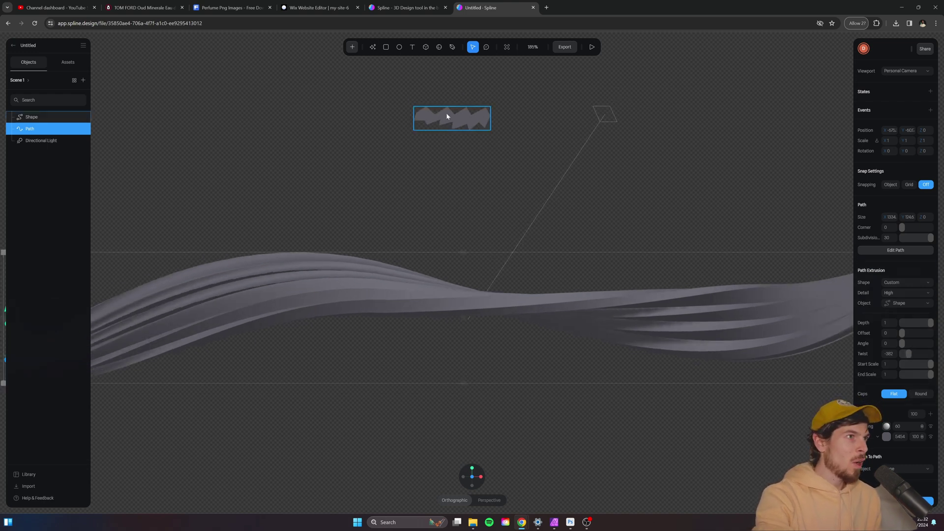
{"action": "double_click", "coordinate": [459, 121]}
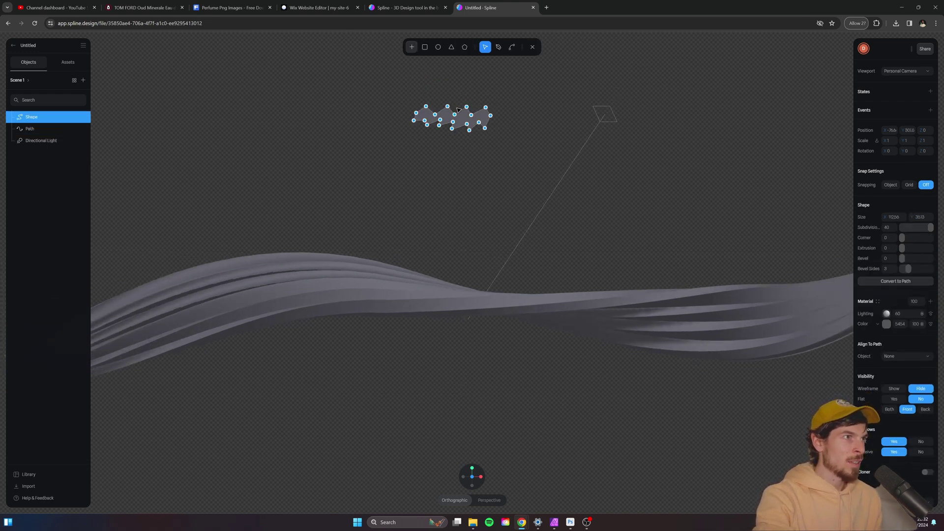
{"action": "left_click", "coordinate": [513, 47]}
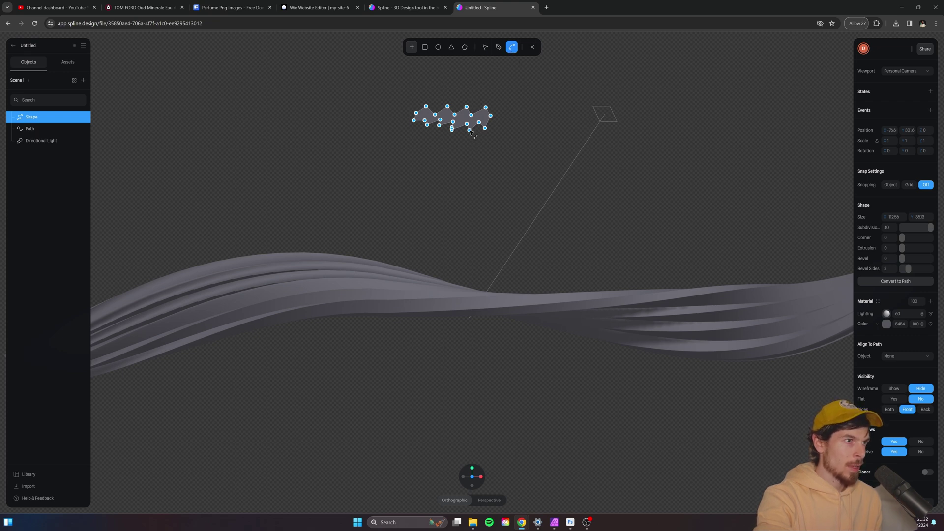
{"action": "left_click_drag", "start_coordinate": [471, 133], "coordinate": [469, 130]}
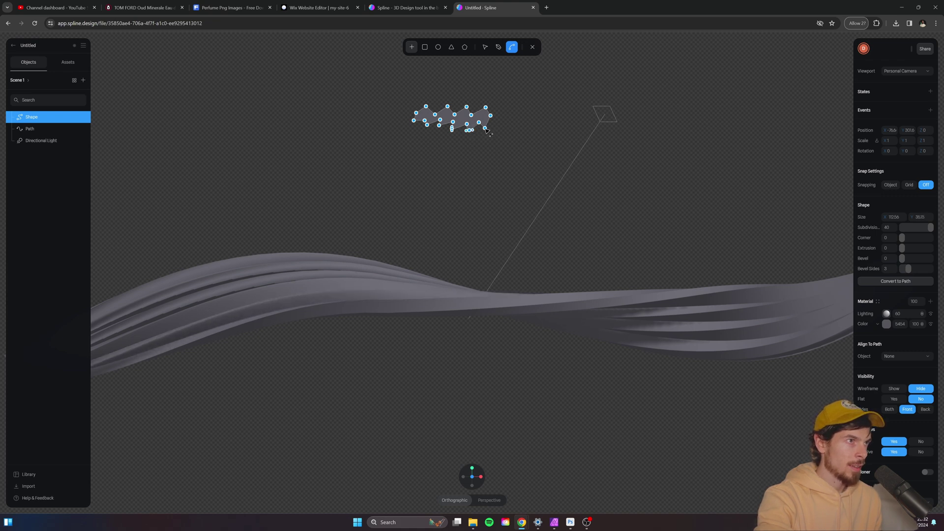
{"action": "left_click_drag", "start_coordinate": [490, 131], "coordinate": [496, 129]}
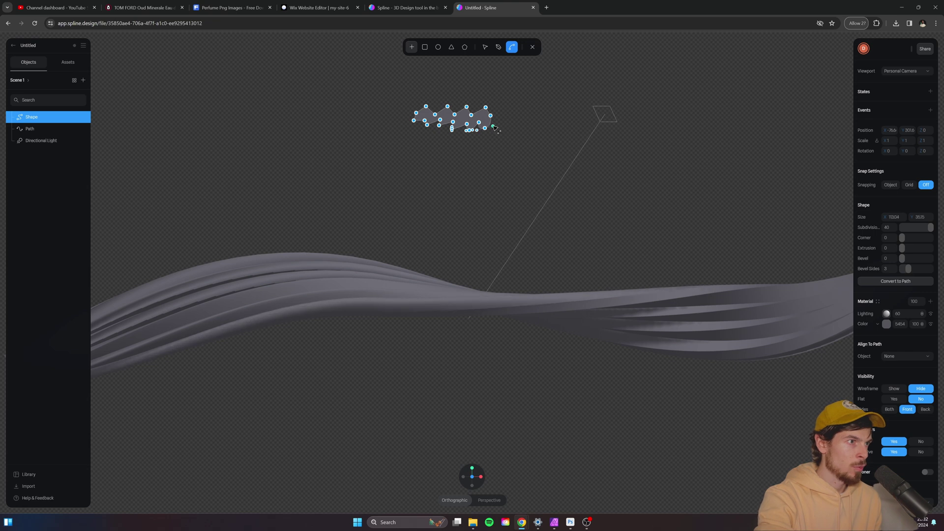
{"action": "key", "text": "shift+2"}
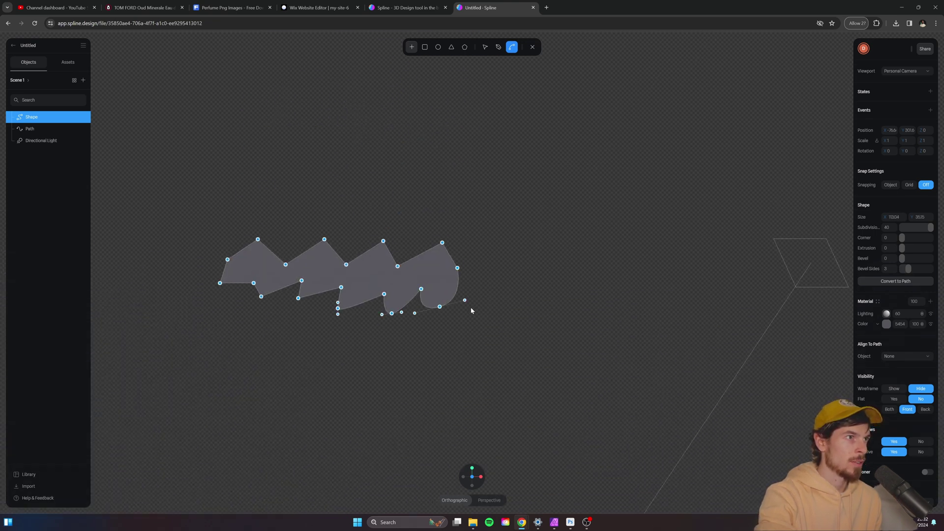
{"action": "left_click_drag", "start_coordinate": [450, 359], "coordinate": [392, 379]}
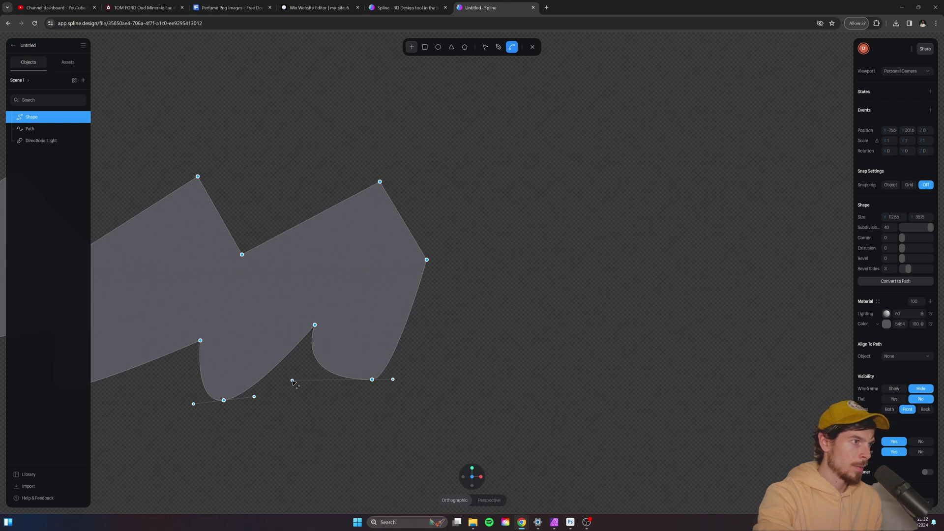
{"action": "left_click_drag", "start_coordinate": [292, 381], "coordinate": [349, 379]}
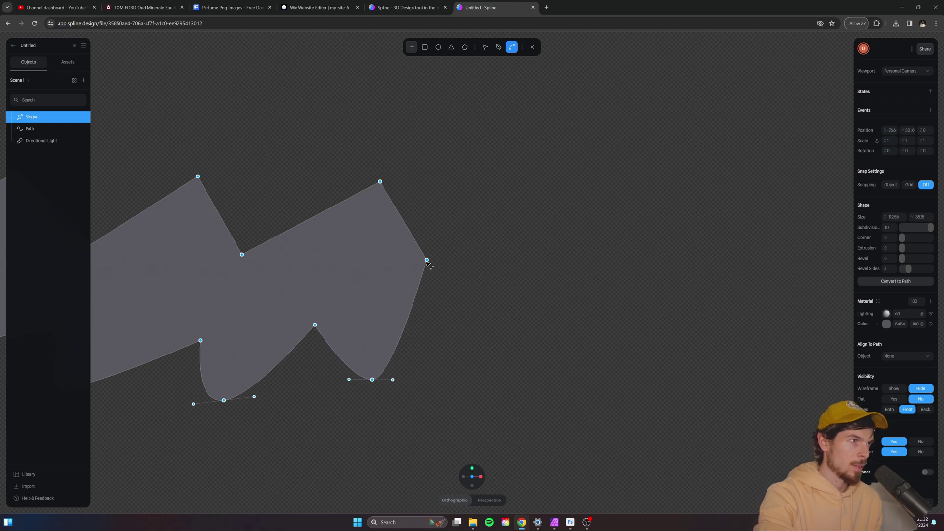
{"action": "mouse_move", "coordinate": [427, 261]}
{"action": "left_mouse_down"}
{"action": "mouse_move", "coordinate": [426, 236]}
{"action": "mouse_move", "coordinate": [426, 251]}
{"action": "left_mouse_up"}
{"action": "left_click_drag", "start_coordinate": [379, 182], "coordinate": [390, 184]}
{"action": "left_click_drag", "start_coordinate": [244, 258], "coordinate": [254, 257]}
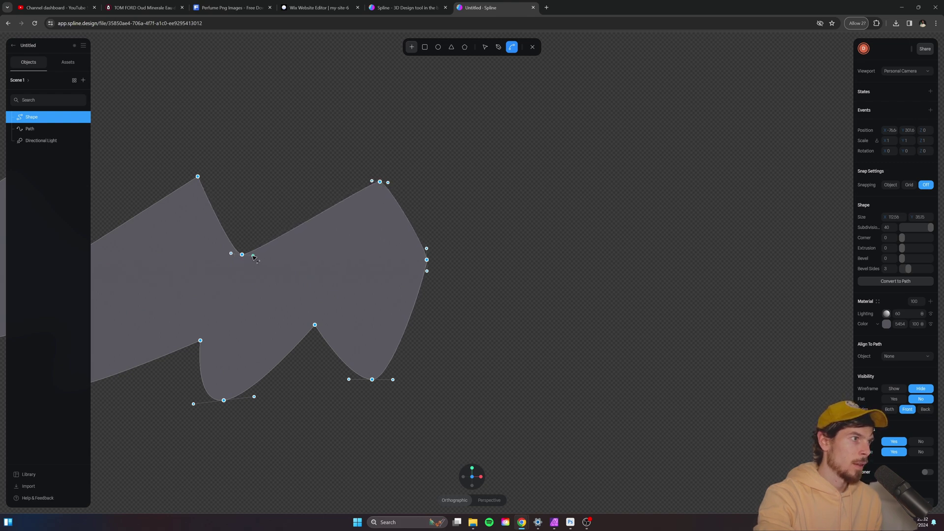
{"action": "left_click_drag", "start_coordinate": [204, 178], "coordinate": [191, 175]}
Round the remaining peaks and valleys, exit point editing and hide the Shape profile
{"action": "scroll", "coordinate": [443, 229], "scroll_direction": "left", "scroll_amount": 10}
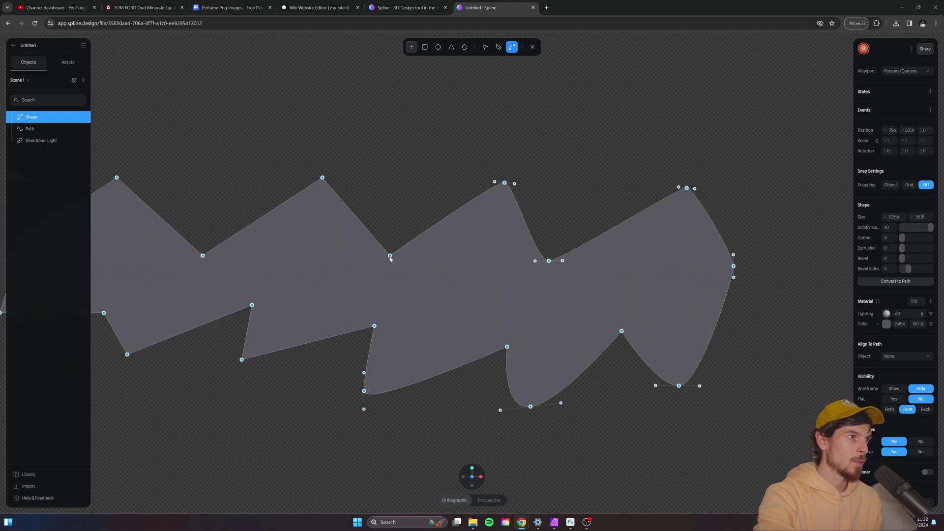
{"action": "left_click_drag", "start_coordinate": [390, 258], "coordinate": [376, 253]}
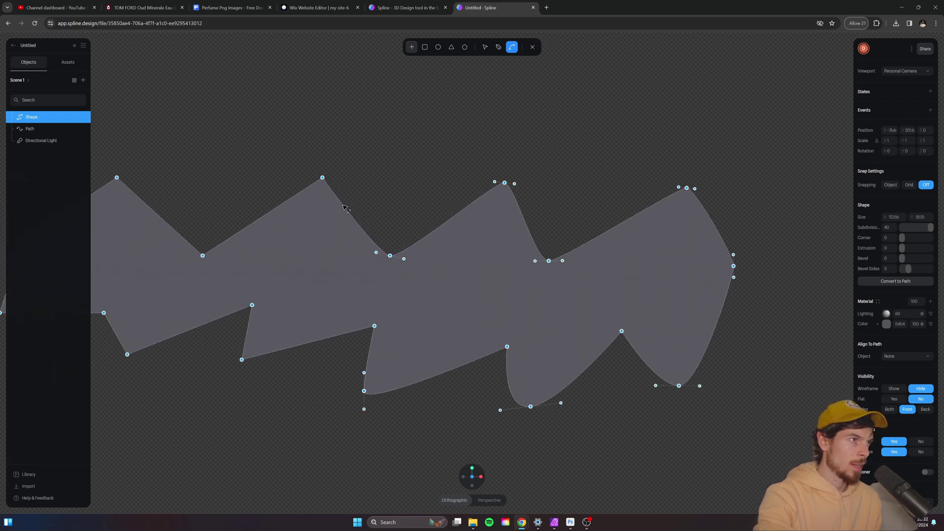
{"action": "mouse_move", "coordinate": [322, 178]}
{"action": "left_mouse_down"}
{"action": "mouse_move", "coordinate": [413, 184]}
{"action": "mouse_move", "coordinate": [312, 179]}
{"action": "left_mouse_up"}
{"action": "mouse_move", "coordinate": [203, 256]}
{"action": "left_mouse_down"}
{"action": "mouse_move", "coordinate": [179, 255]}
{"action": "mouse_move", "coordinate": [189, 257]}
{"action": "left_mouse_up"}
{"action": "scroll", "coordinate": [291, 183], "scroll_direction": "left", "scroll_amount": 5}
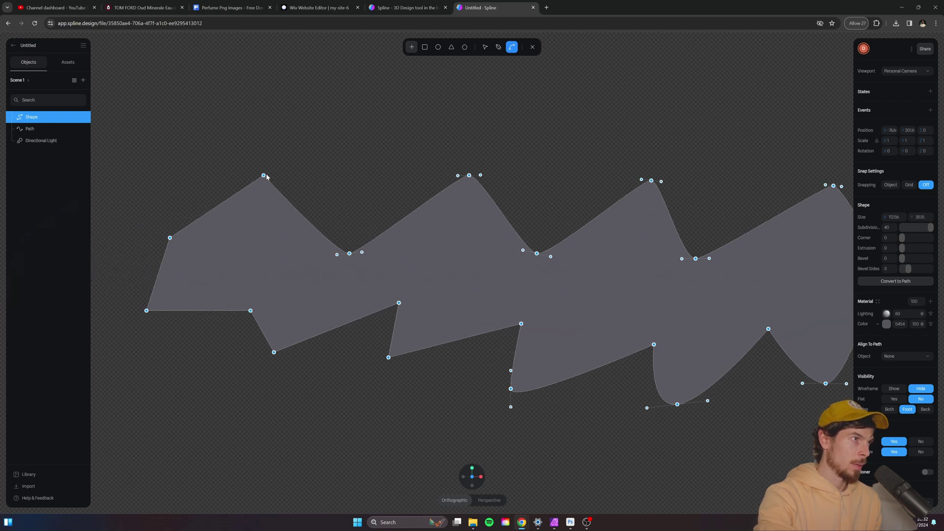
{"action": "left_click_drag", "start_coordinate": [264, 175], "coordinate": [251, 175]}
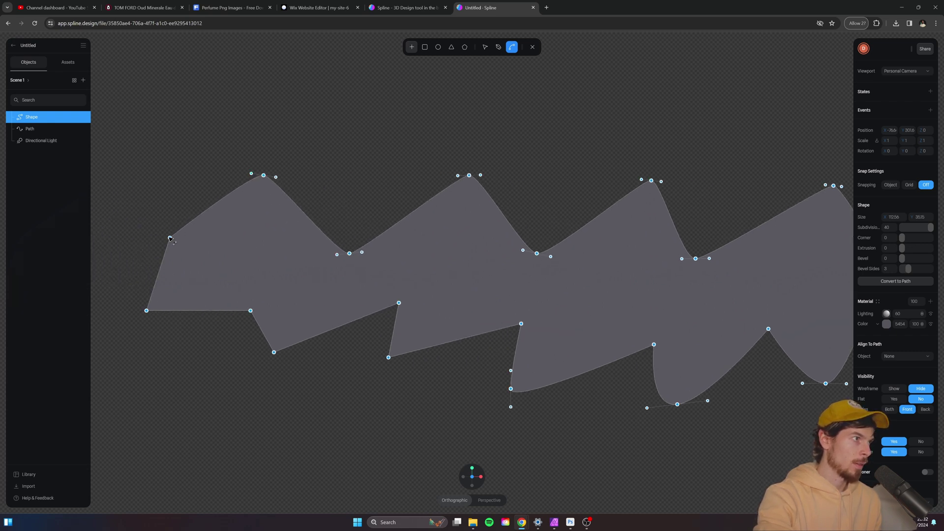
{"action": "left_click_drag", "start_coordinate": [146, 310], "coordinate": [144, 307]}
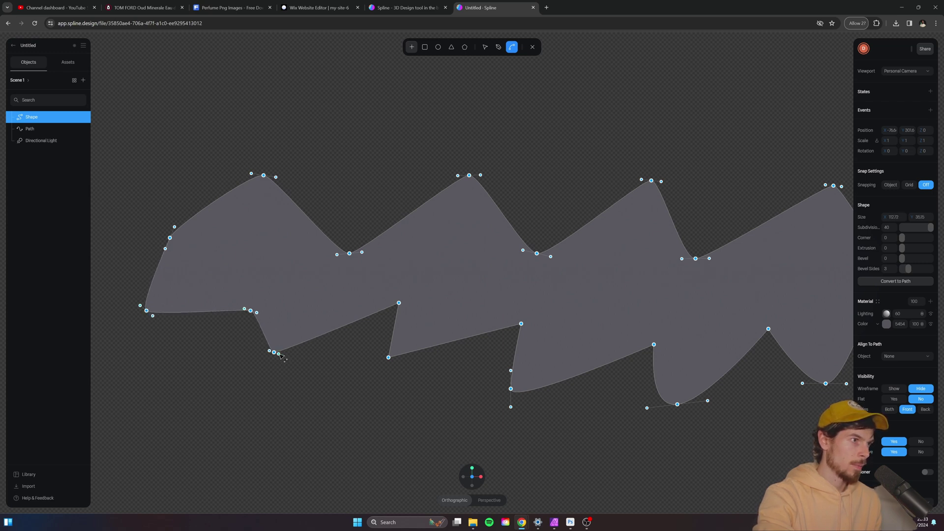
{"action": "scroll", "coordinate": [531, 358], "scroll_direction": "down", "scroll_amount": 10}
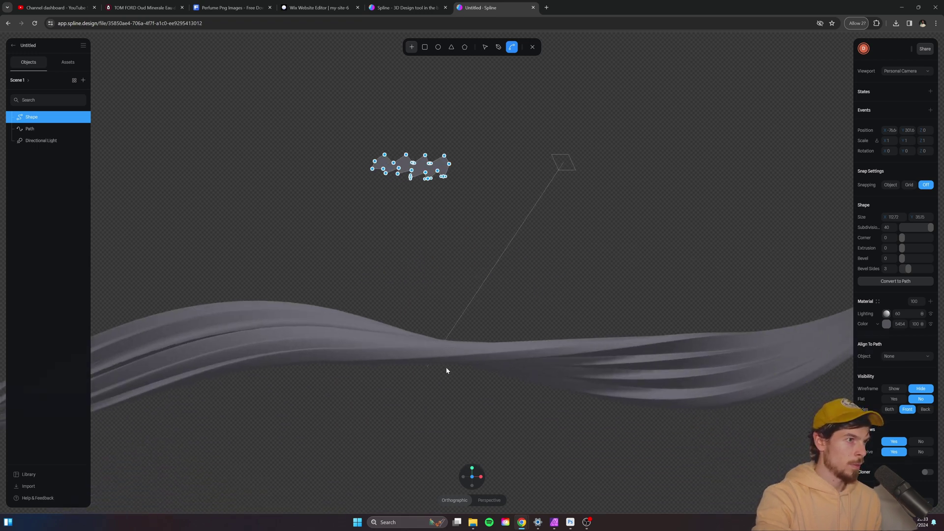
{"action": "mouse_move", "coordinate": [447, 370]}
{"action": "left_mouse_down"}
{"action": "mouse_move", "coordinate": [534, 416]}
{"action": "mouse_move", "coordinate": [502, 407]}
{"action": "mouse_move", "coordinate": [587, 350]}
{"action": "left_mouse_up"}
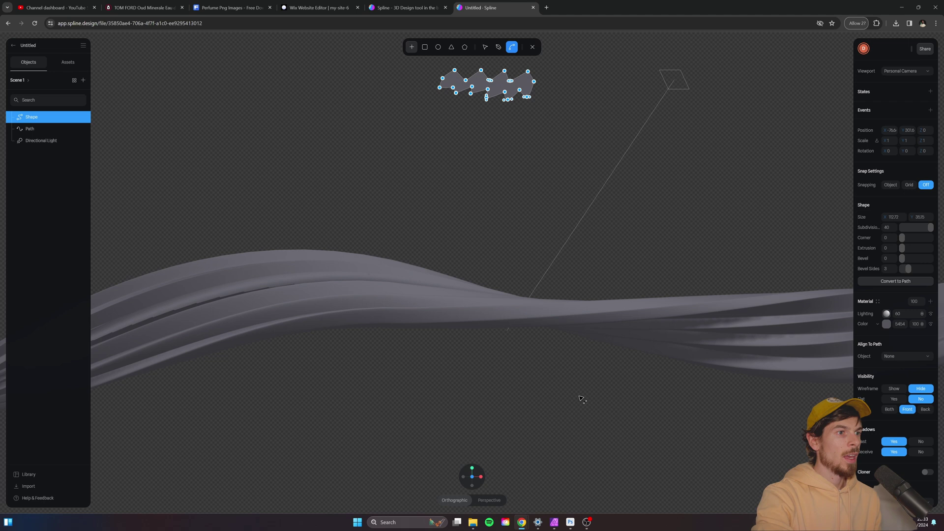
{"action": "key", "text": "Escape"}
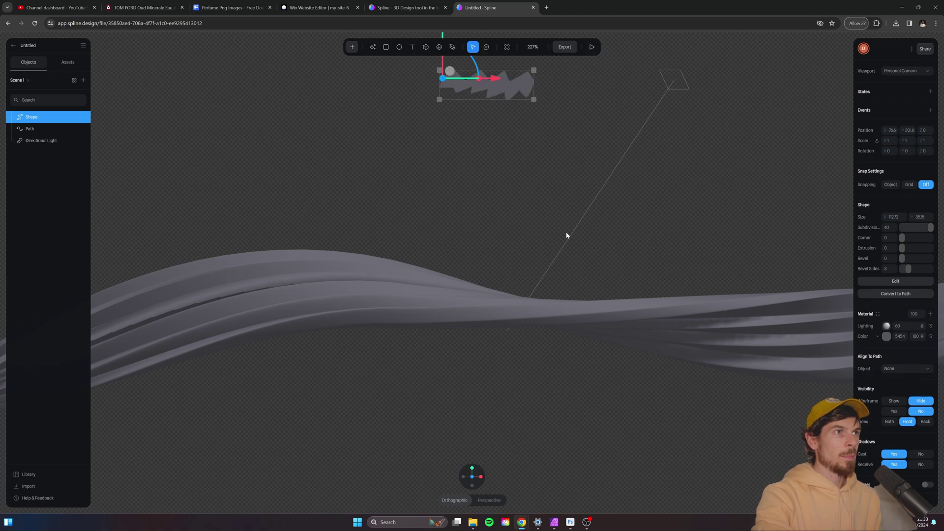
{"action": "left_click", "coordinate": [77, 118]}
{"action": "scroll", "coordinate": [569, 343], "scroll_direction": "down", "scroll_amount": 2}
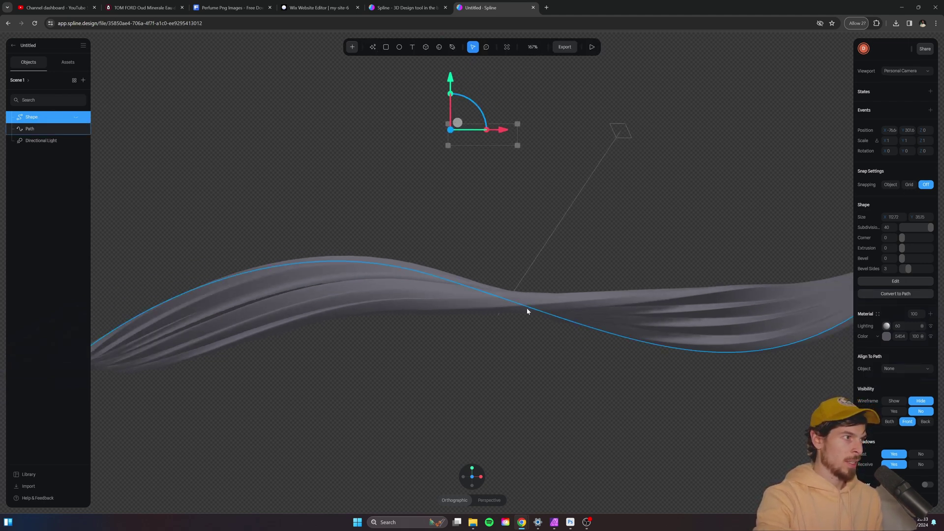
{"action": "left_click_drag", "start_coordinate": [527, 310], "coordinate": [546, 294]}
Raise the directional light's intensity and enable ambient shadows in scene settings
{"action": "left_click", "coordinate": [627, 129]}
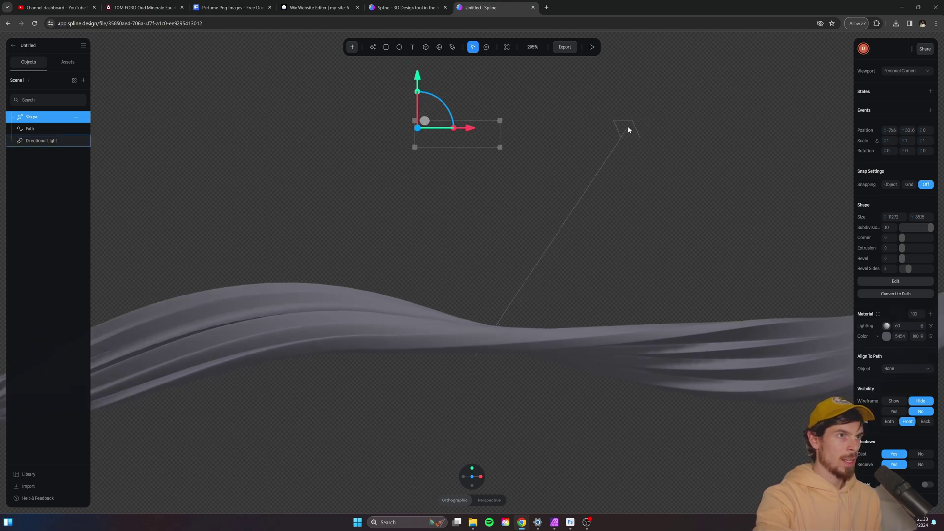
{"action": "left_click_drag", "start_coordinate": [903, 192], "coordinate": [904, 192]}
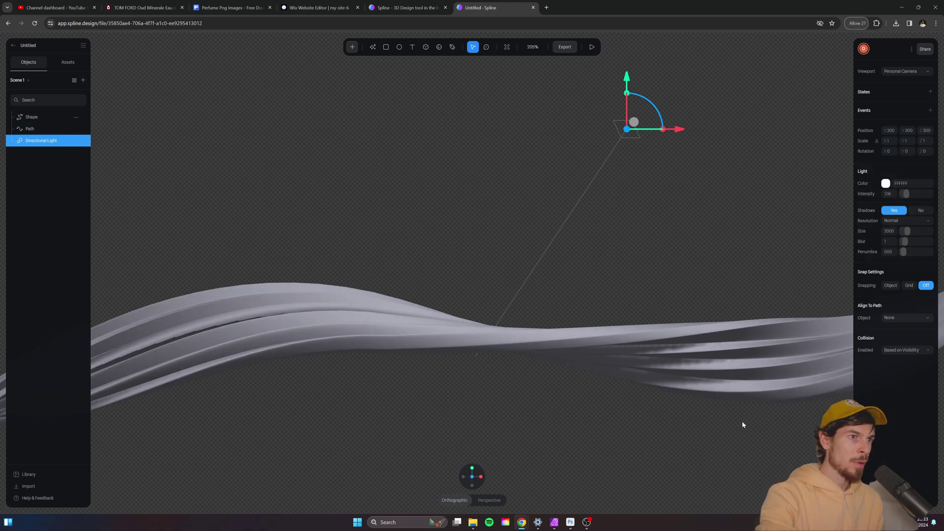
{"action": "left_click", "coordinate": [742, 380]}
{"action": "left_click", "coordinate": [121, 239]}
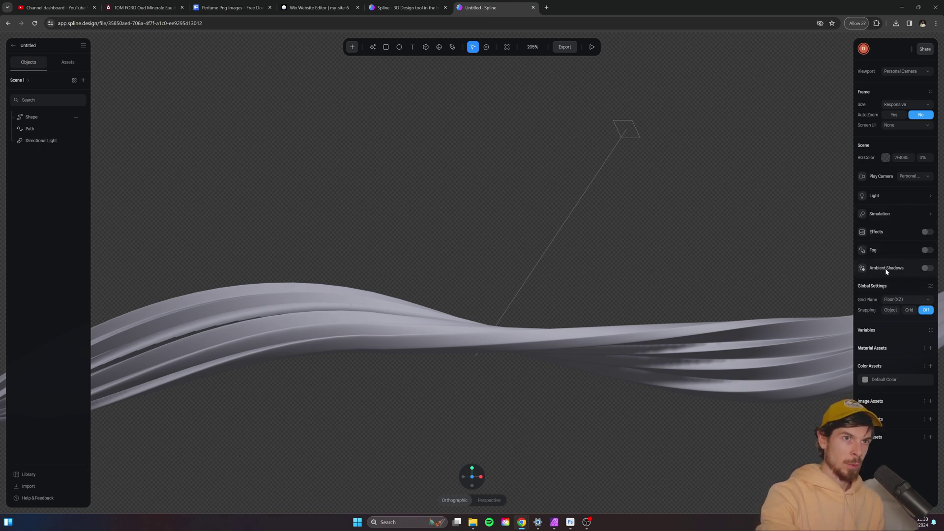
{"action": "left_click", "coordinate": [927, 269]}
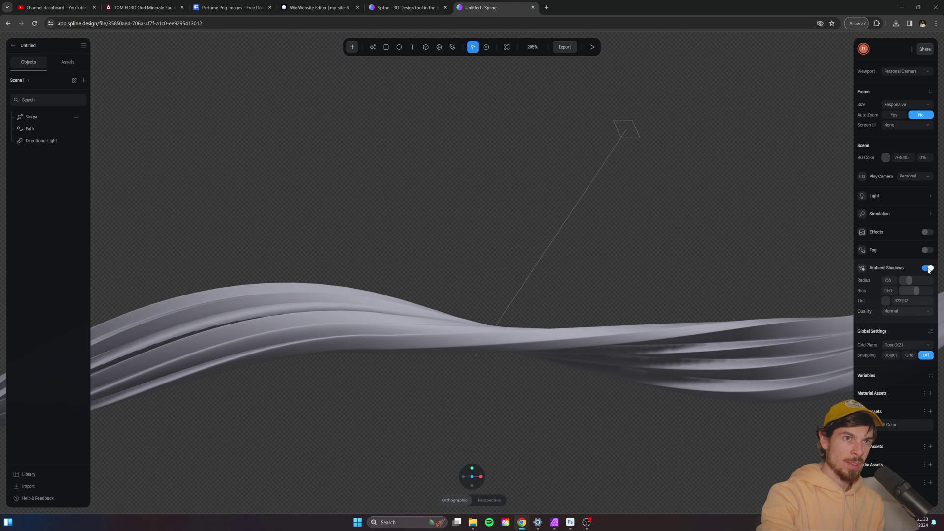
Set the directional light's shadow resolution to Huge
{"action": "left_click", "coordinate": [629, 132]}
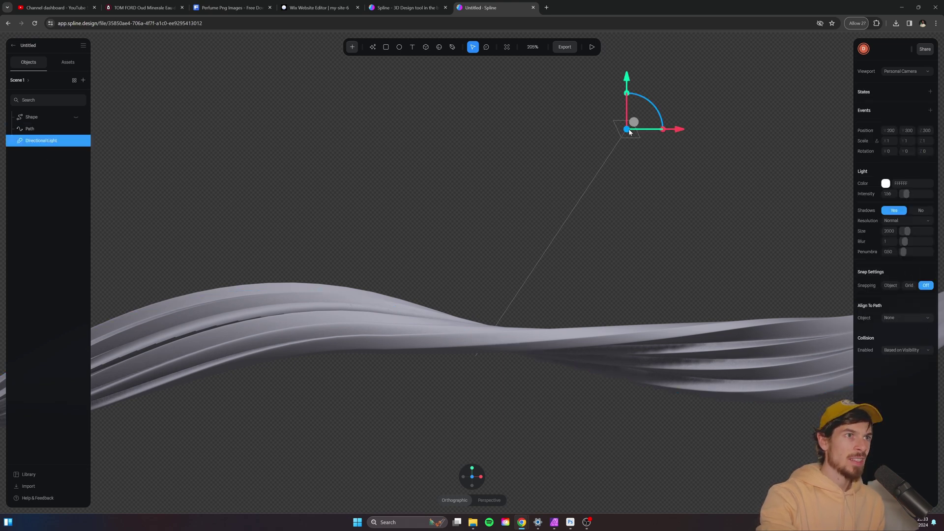
{"action": "left_click", "coordinate": [896, 221]}
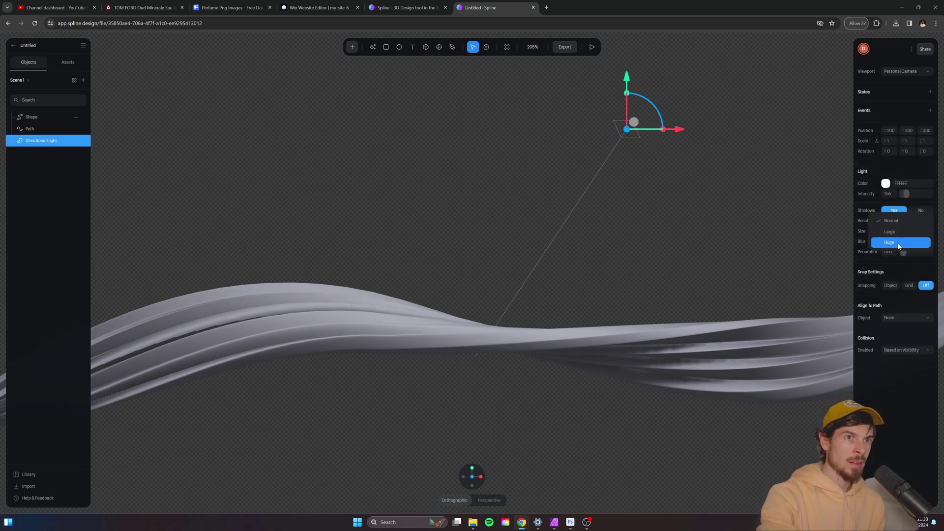
{"action": "left_click", "coordinate": [899, 243]}
{"action": "left_click", "coordinate": [639, 409]}
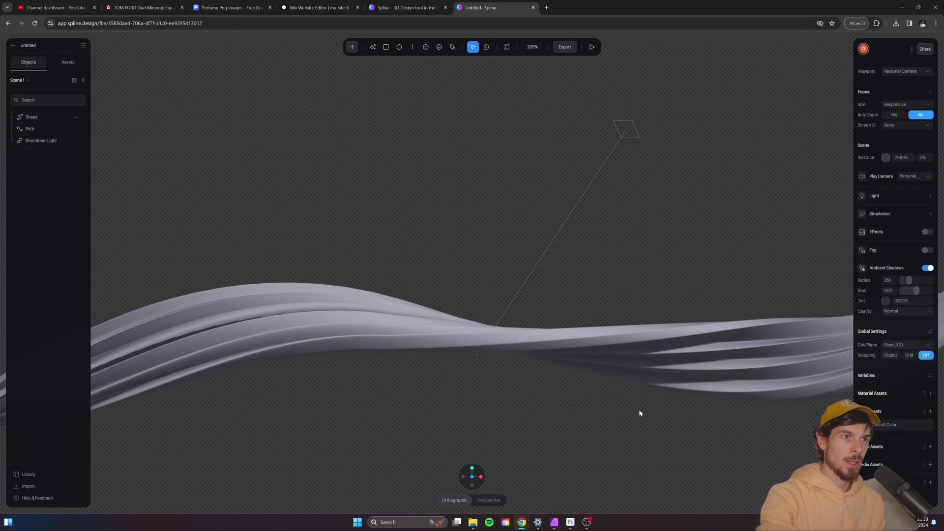
Turn the ribbon Path's Color layer into a Matcap layer using the gold matcap from Image Assets
{"action": "left_click", "coordinate": [805, 335]}
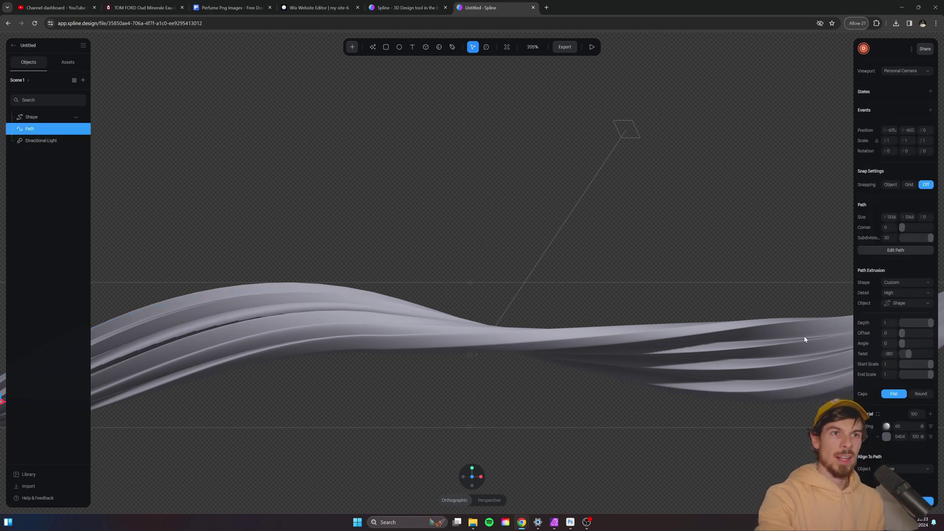
{"action": "scroll", "coordinate": [902, 302], "scroll_direction": "down", "scroll_amount": 5}
{"action": "left_click", "coordinate": [878, 318]}
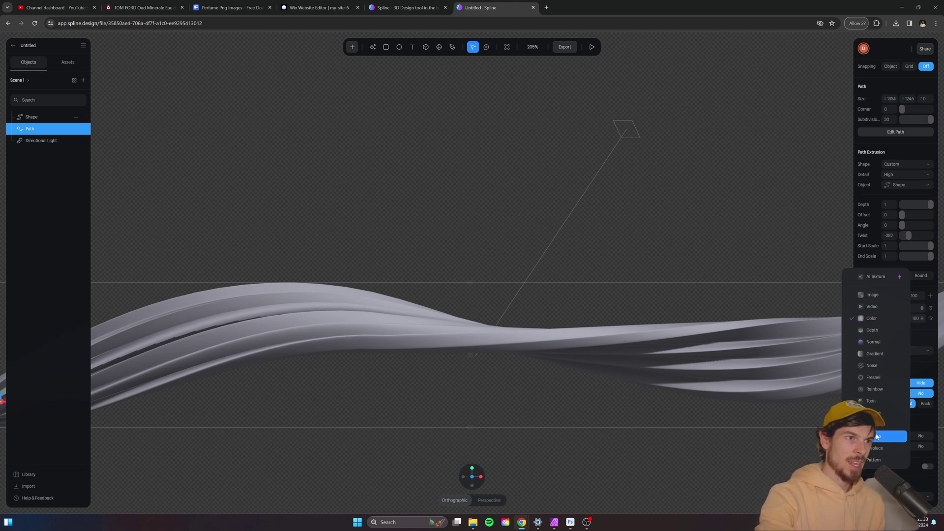
{"action": "left_click", "coordinate": [878, 436]}
{"action": "left_click", "coordinate": [887, 321]}
{"action": "left_click", "coordinate": [887, 320]}
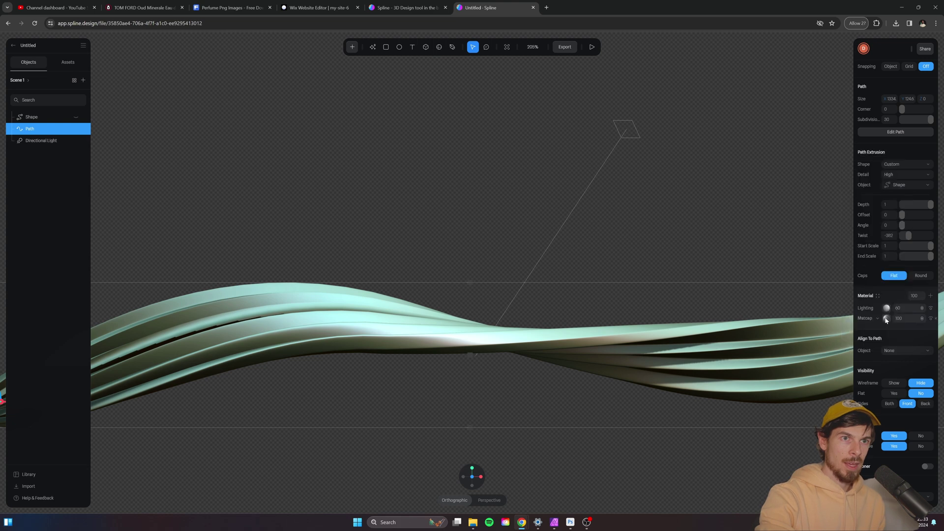
{"action": "left_click", "coordinate": [895, 374]}
{"action": "left_click", "coordinate": [825, 300]}
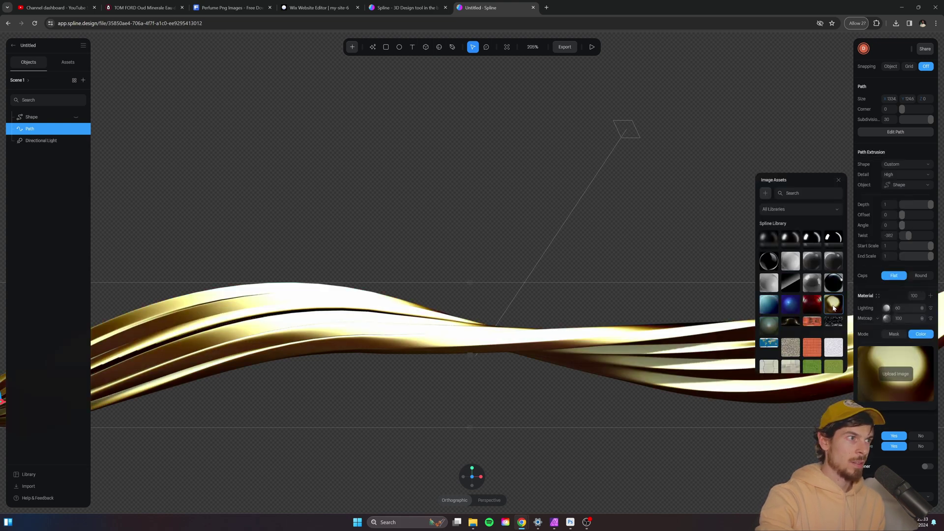
Set the matcap strength to 100 and lower the material's Lighting to 30
{"action": "left_click_drag", "start_coordinate": [894, 318], "coordinate": [922, 317]}
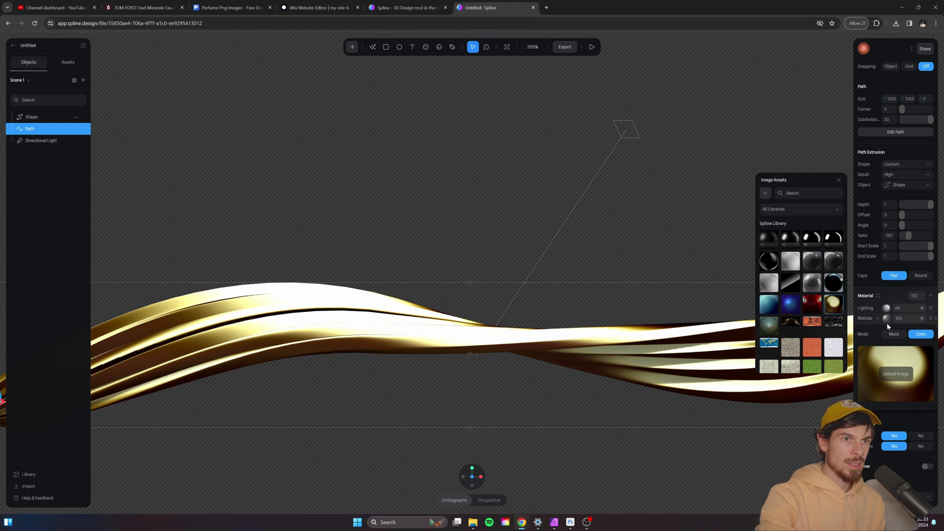
{"action": "left_click", "coordinate": [878, 327]}
{"action": "left_click_drag", "start_coordinate": [865, 308], "coordinate": [885, 308]}
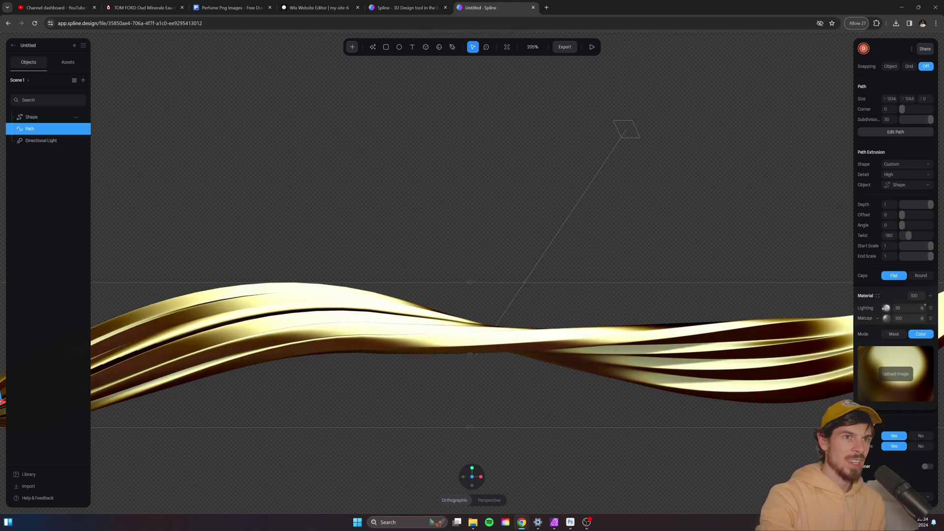
Dim the ambient light, then move the directional light up-left and raise its intensity to about 2
{"action": "left_click", "coordinate": [63, 205]}
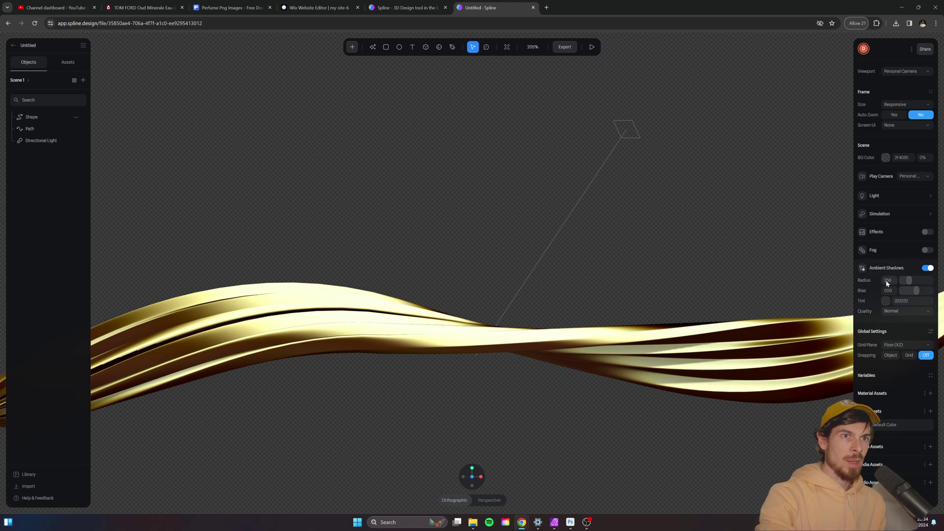
{"action": "left_click", "coordinate": [885, 197]}
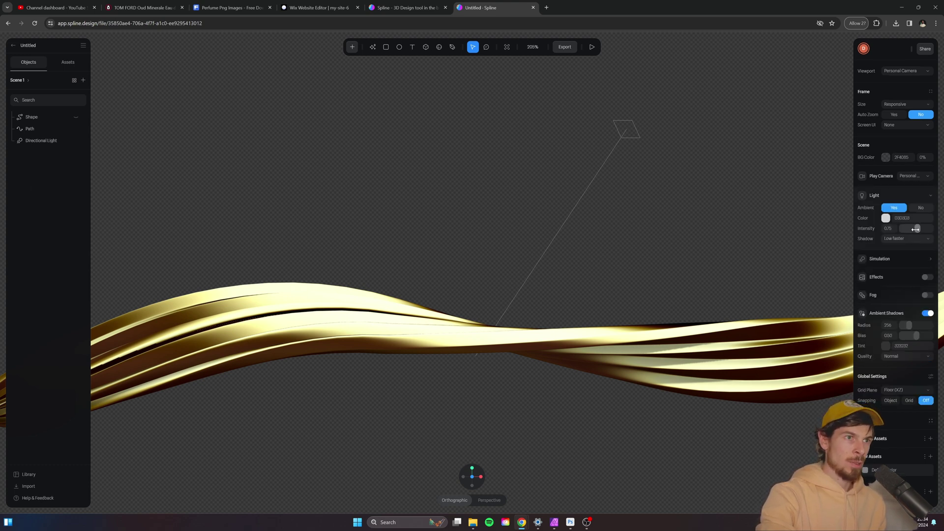
{"action": "left_click_drag", "start_coordinate": [915, 229], "coordinate": [915, 229]}
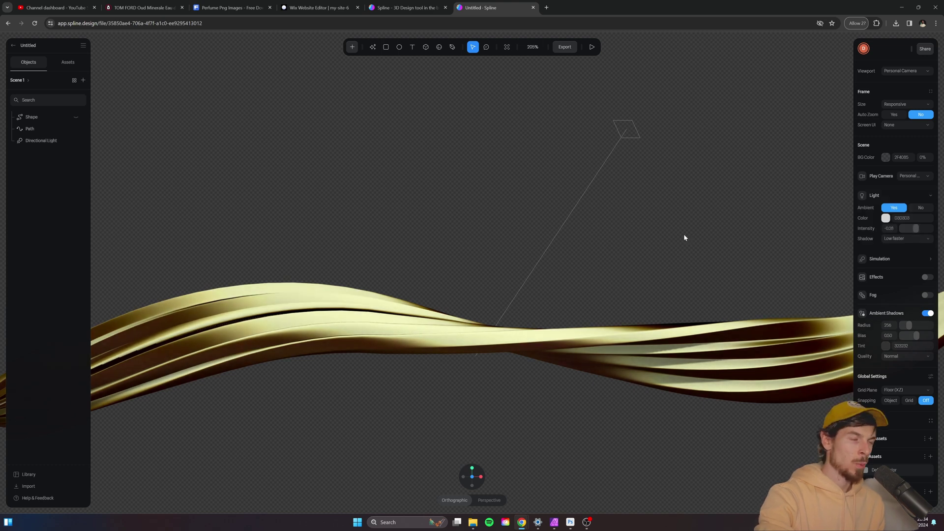
{"action": "left_click", "coordinate": [45, 145]}
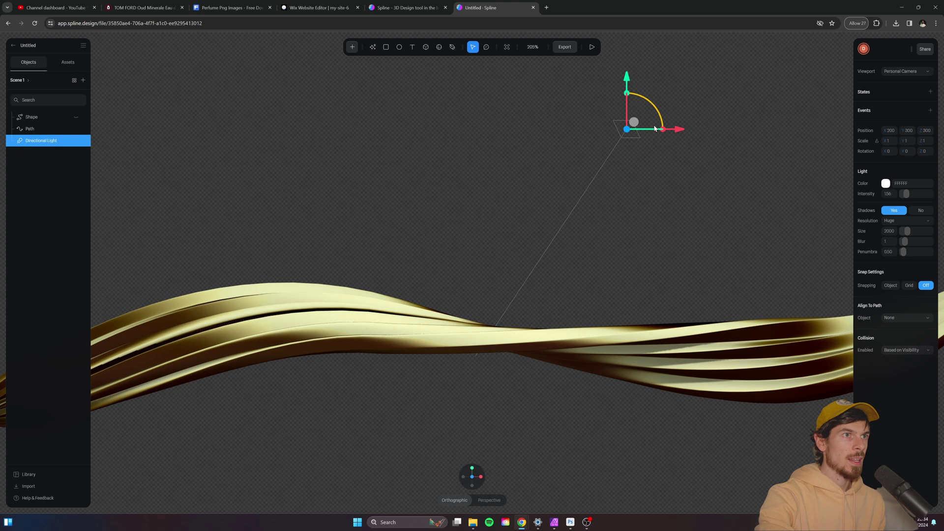
{"action": "left_click_drag", "start_coordinate": [662, 154], "coordinate": [570, 110]}
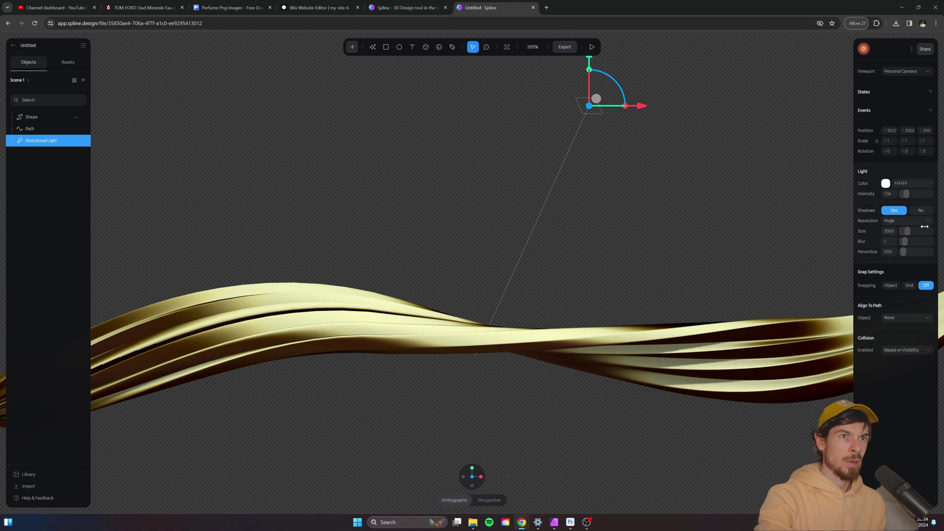
{"action": "left_click_drag", "start_coordinate": [907, 194], "coordinate": [909, 194]}
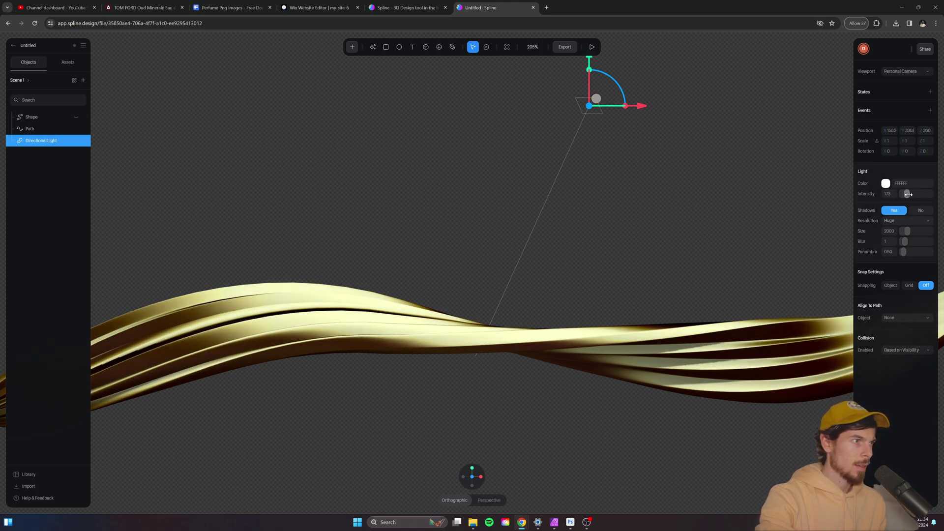
Enable the scene's post-processing Effects and turn on Bloom for a gold glow
{"action": "left_click", "coordinate": [330, 173]}
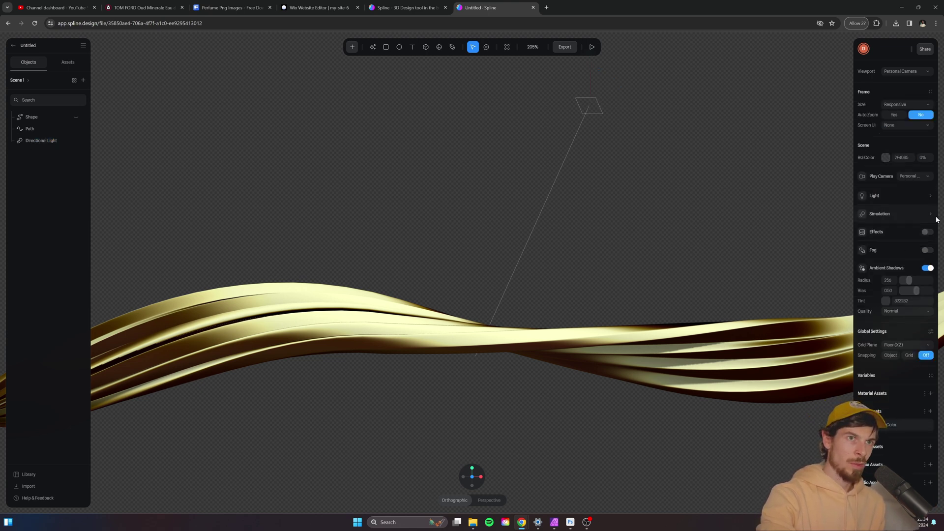
{"action": "left_click", "coordinate": [927, 233]}
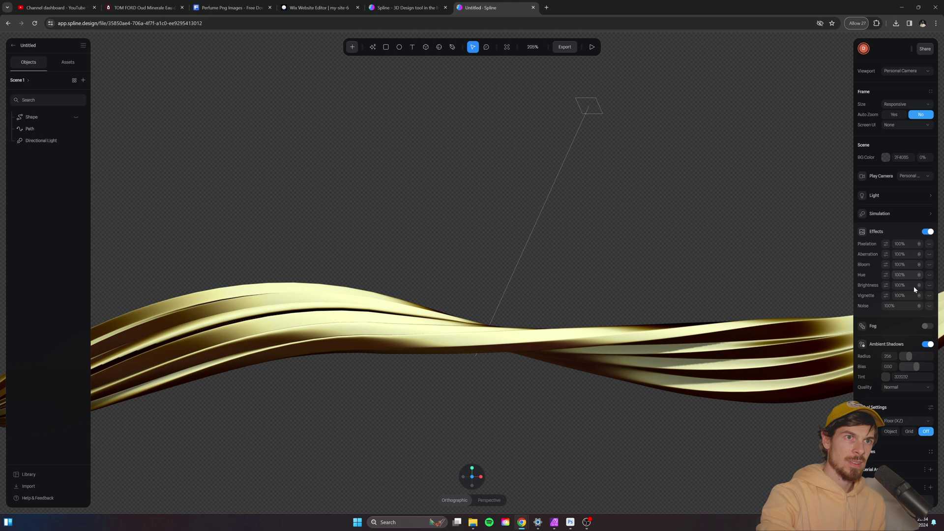
{"action": "left_click", "coordinate": [929, 265]}
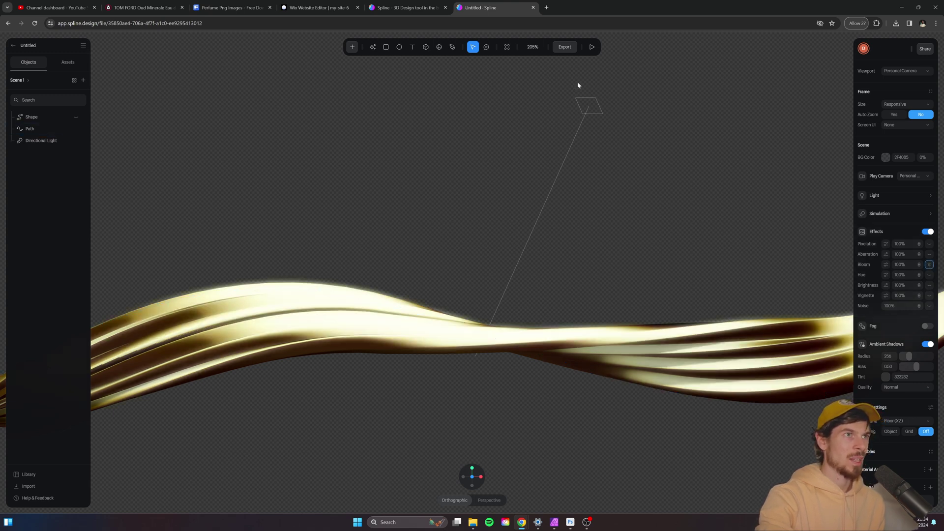
In Export Play Settings, set Zoom and Soft Orbit to No, then return to the Public URL overview
{"action": "left_click", "coordinate": [563, 47]}
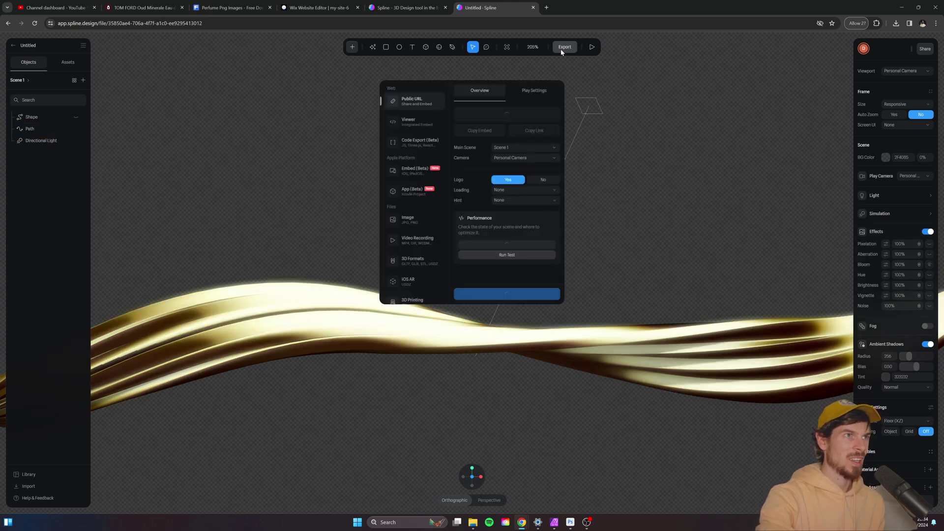
{"action": "left_click", "coordinate": [533, 93]}
{"action": "left_click", "coordinate": [543, 241]}
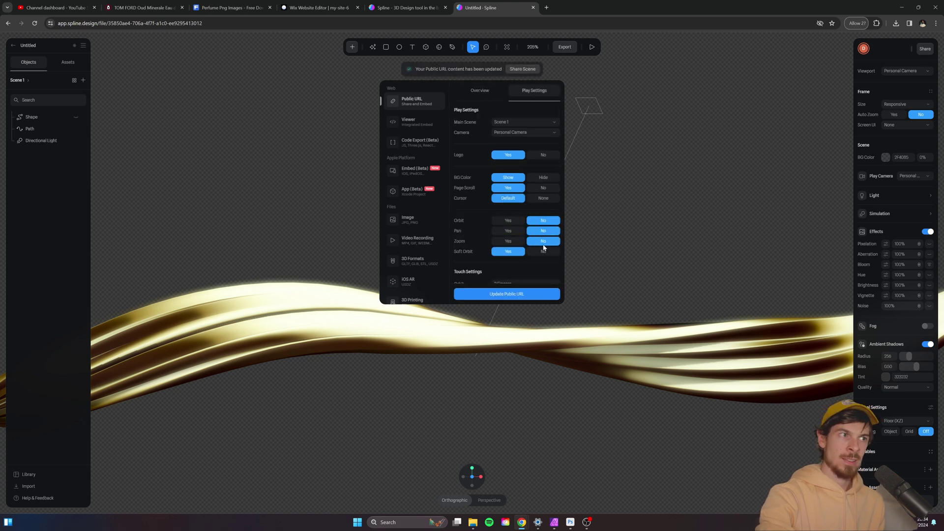
{"action": "left_click", "coordinate": [544, 251]}
{"action": "left_click", "coordinate": [486, 94]}
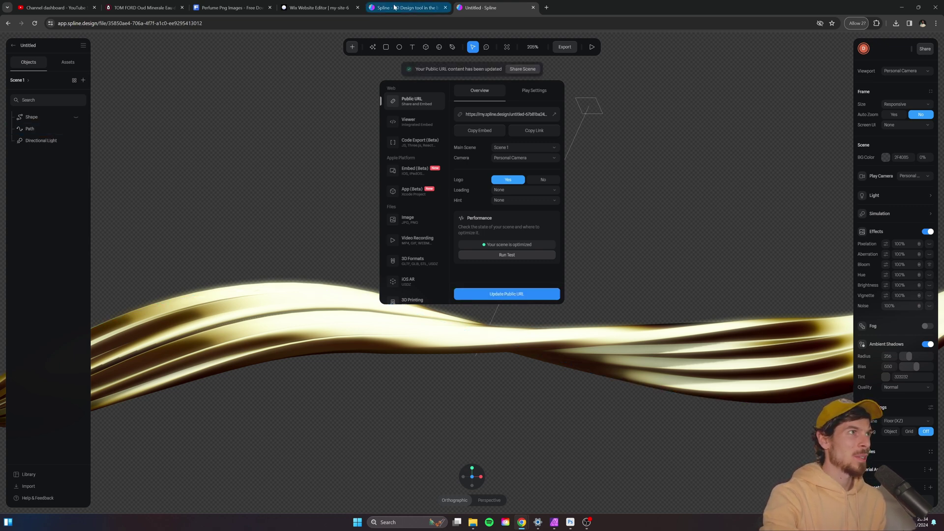
In Wix, drop an iFrame from Quick Add over the perfume bottle in the hero
{"action": "left_click", "coordinate": [318, 4]}
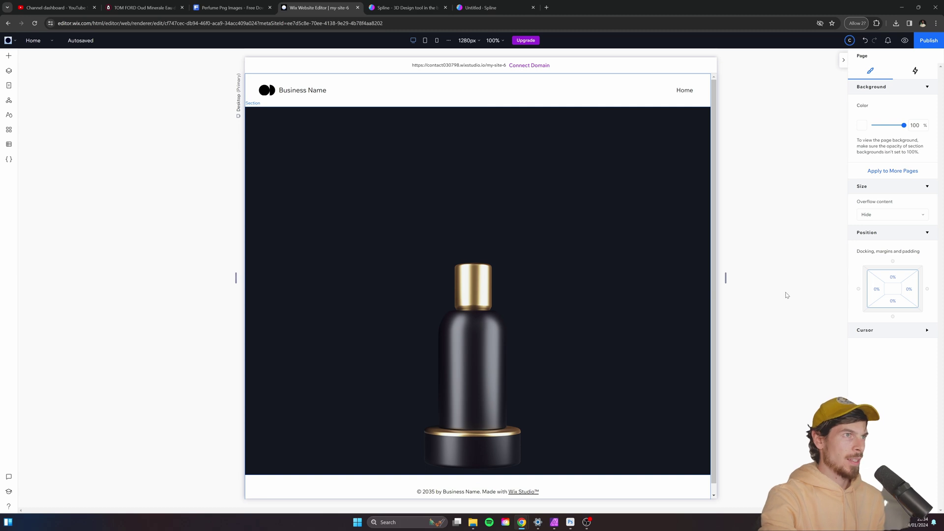
{"action": "key", "text": "a"}
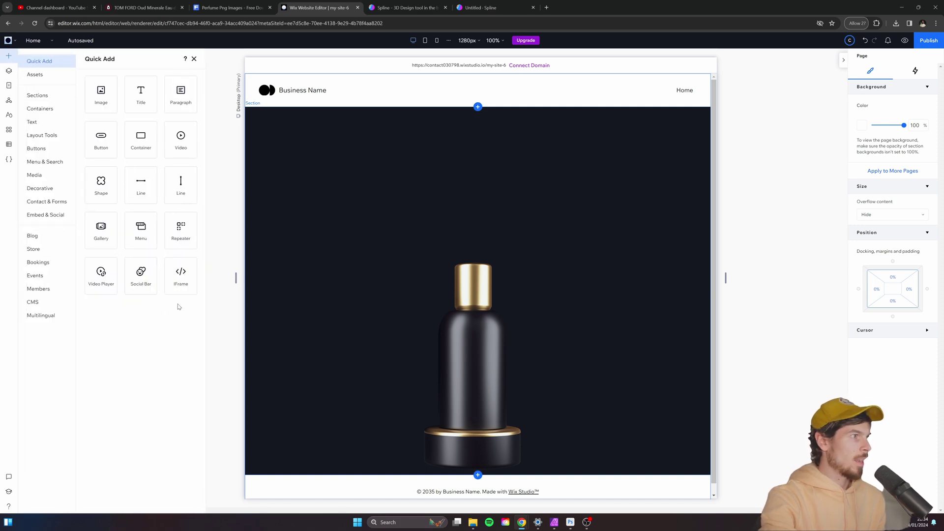
{"action": "left_click_drag", "start_coordinate": [181, 275], "coordinate": [456, 344]}
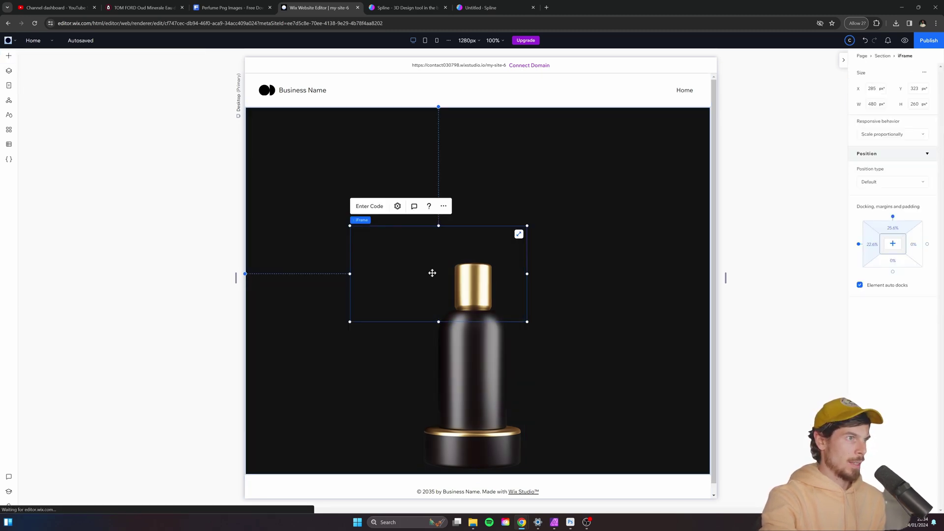
Enter and update the iFrame's embed code, check the Layers panel, and return to Spline
{"action": "left_click", "coordinate": [364, 207]}
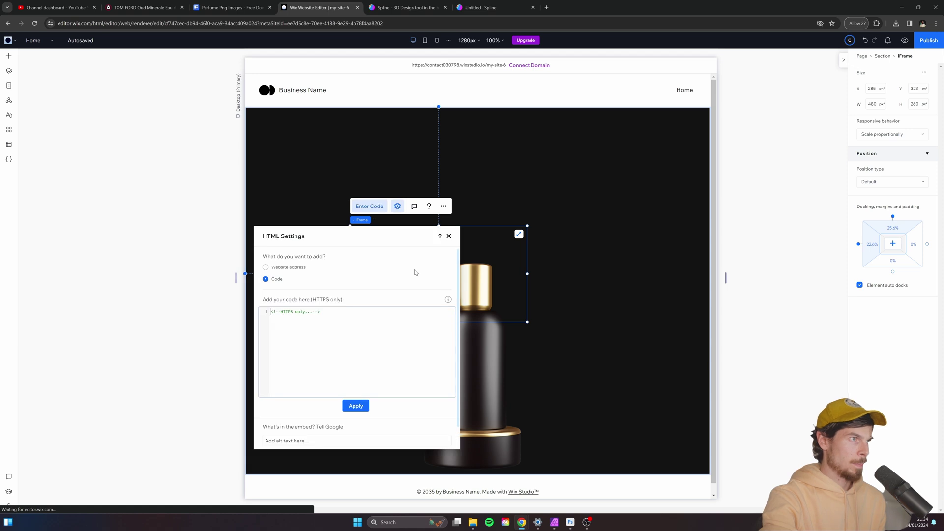
{"action": "left_click", "coordinate": [364, 405]}
{"action": "left_click", "coordinate": [9, 57]}
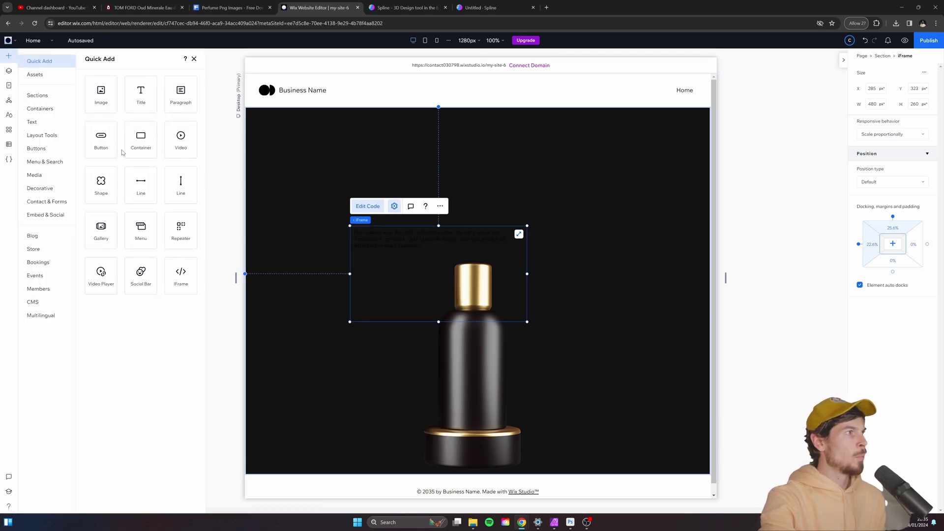
{"action": "left_click", "coordinate": [8, 72]}
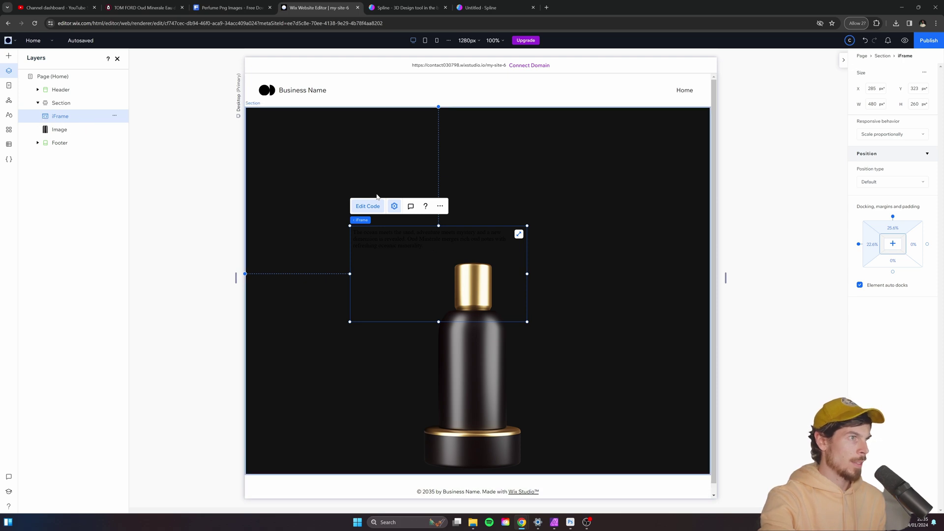
{"action": "left_click", "coordinate": [494, 8]}
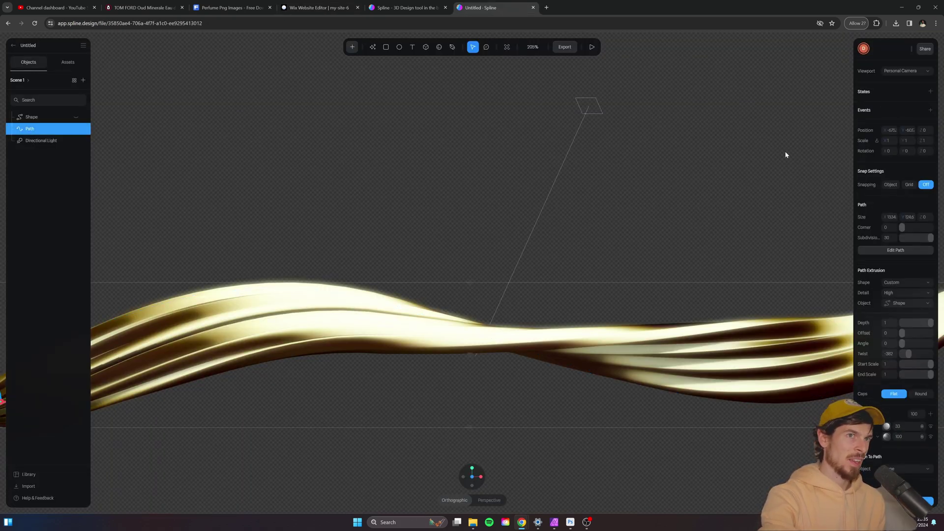
Add a ribbon state with extrusion angle 360 and a Start event transitioning to it
{"action": "left_click", "coordinate": [930, 91]}
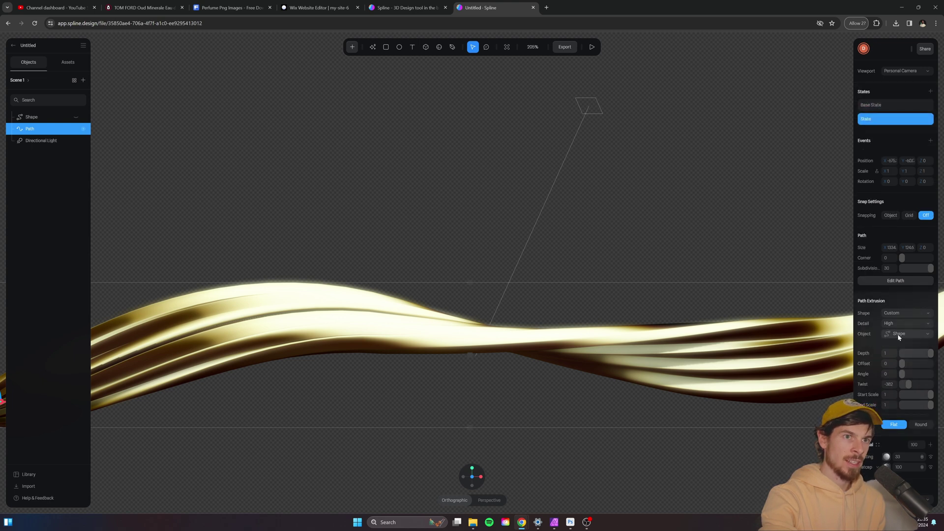
{"action": "left_click_drag", "start_coordinate": [903, 375], "coordinate": [940, 375]}
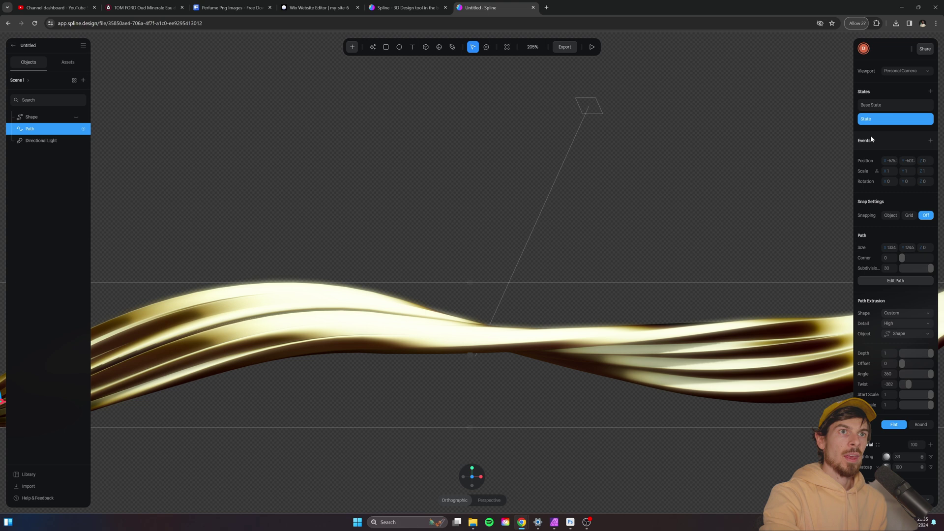
{"action": "left_click", "coordinate": [929, 141]}
{"action": "left_click", "coordinate": [779, 91]}
{"action": "left_click", "coordinate": [789, 107]}
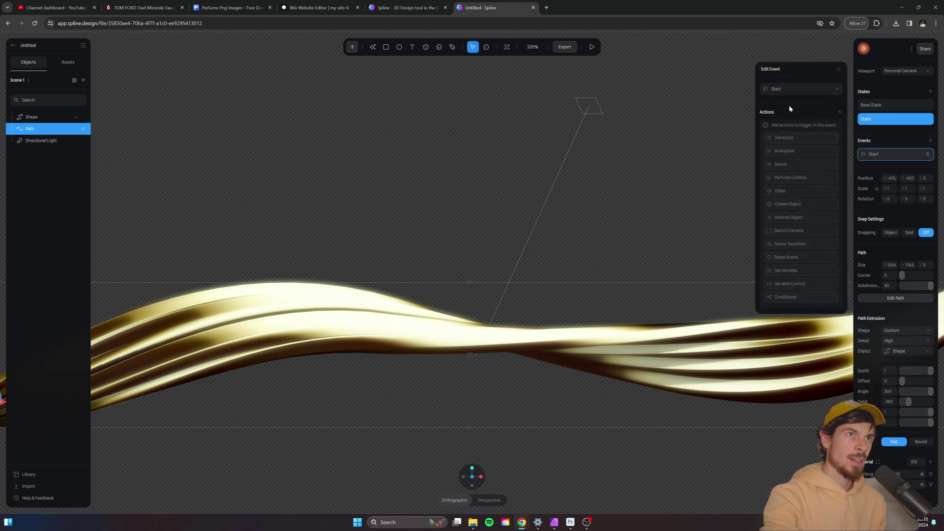
{"action": "left_click", "coordinate": [786, 137]}
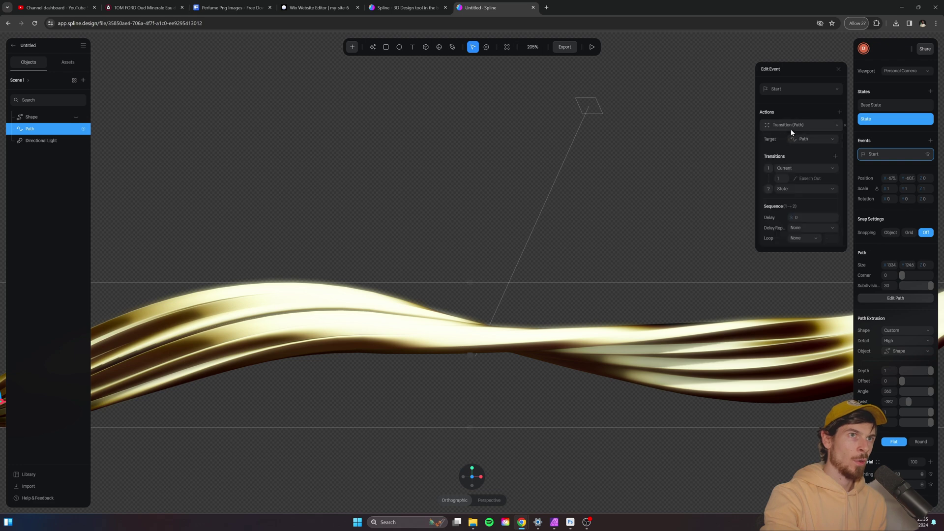
{"action": "left_click", "coordinate": [800, 189]}
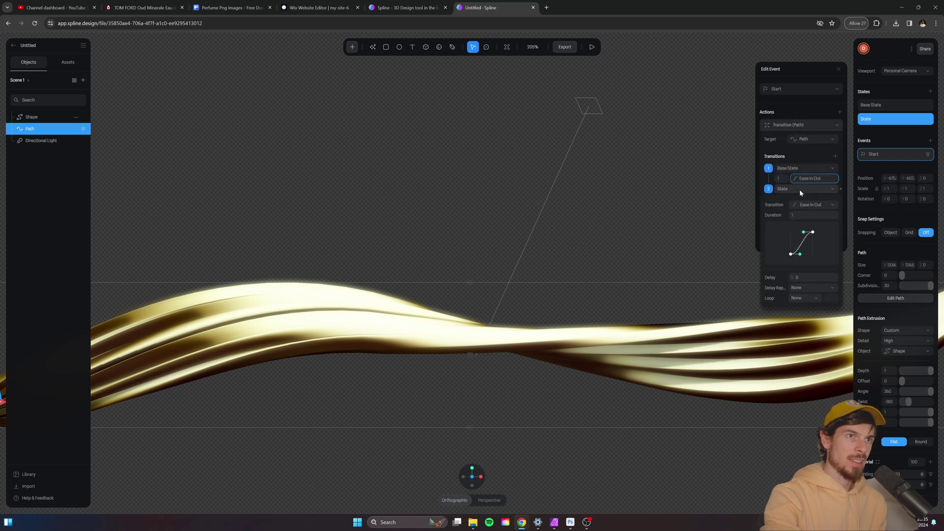
{"action": "left_click", "coordinate": [800, 189]}
Give the transition Linear easing, 10-second duration and Infinite loop, previewing the animation
{"action": "left_click", "coordinate": [591, 47]}
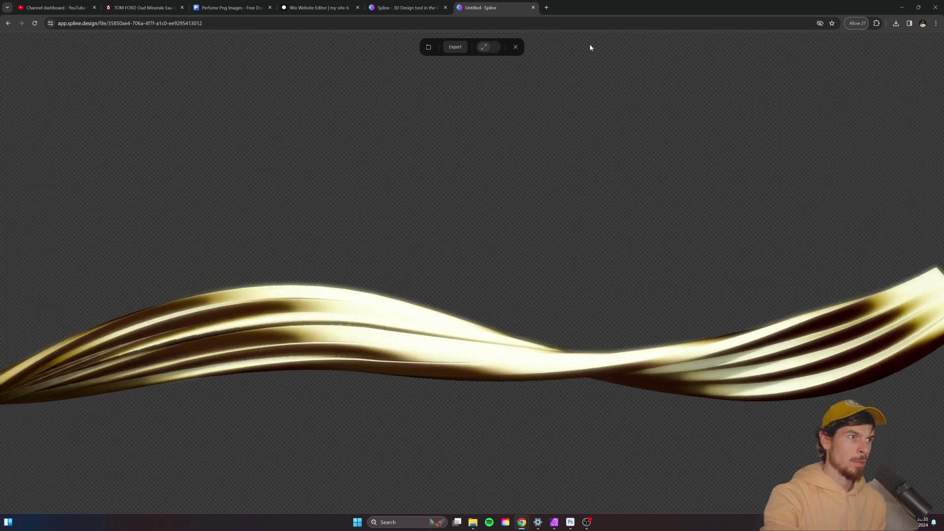
{"action": "left_click", "coordinate": [515, 47]}
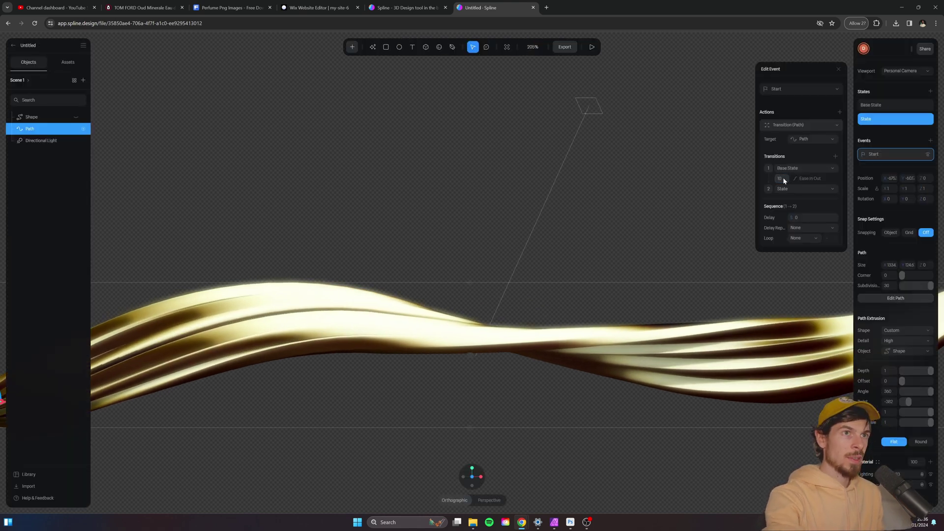
{"action": "left_click", "coordinate": [812, 178]}
{"action": "left_click", "coordinate": [809, 206]}
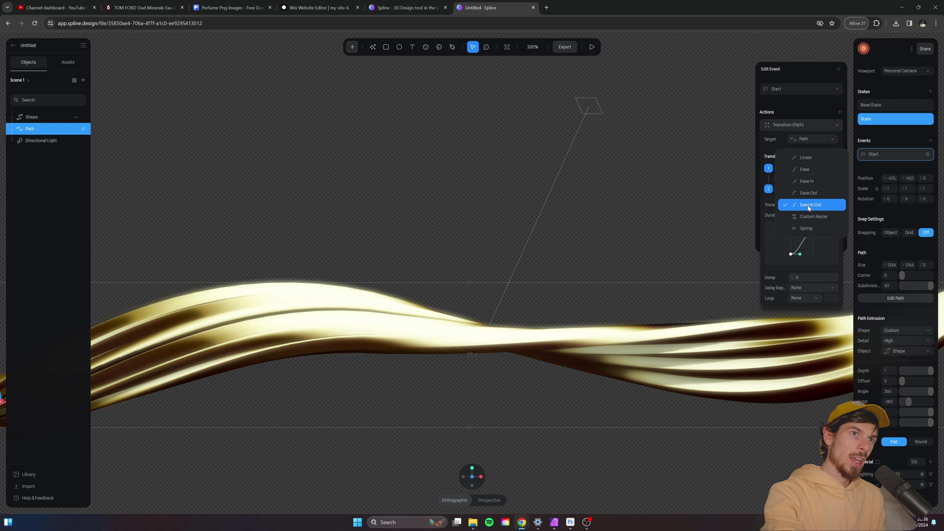
{"action": "left_click", "coordinate": [592, 46]}
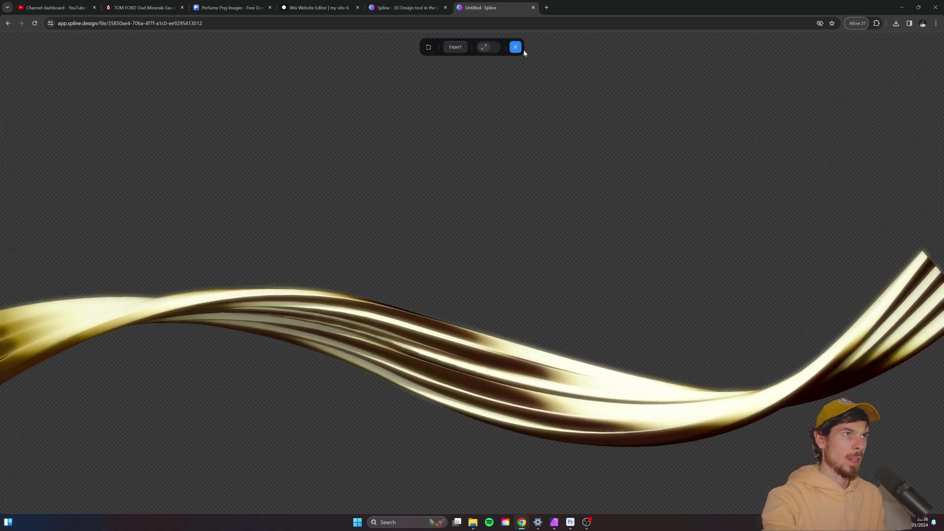
{"action": "left_click", "coordinate": [515, 47]}
{"action": "left_click", "coordinate": [883, 155]}
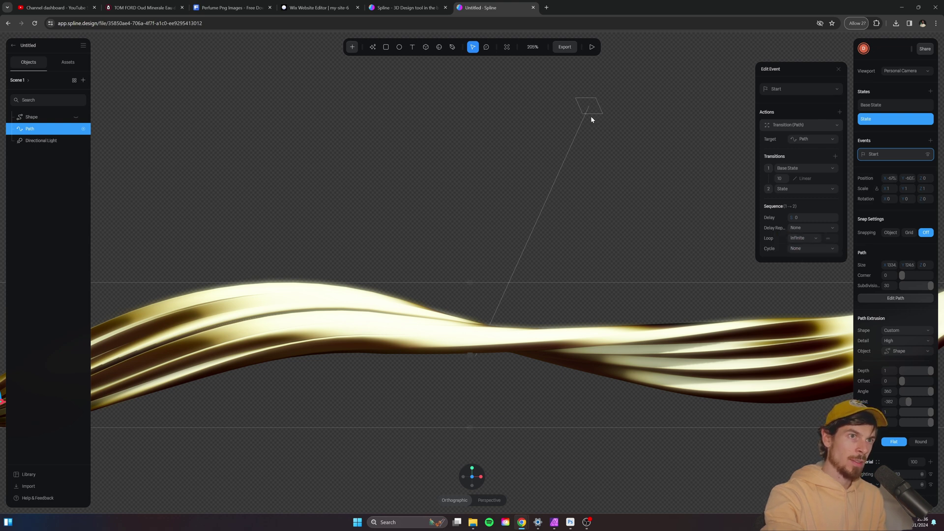
{"action": "left_click", "coordinate": [592, 47]}
{"action": "left_click", "coordinate": [515, 46]}
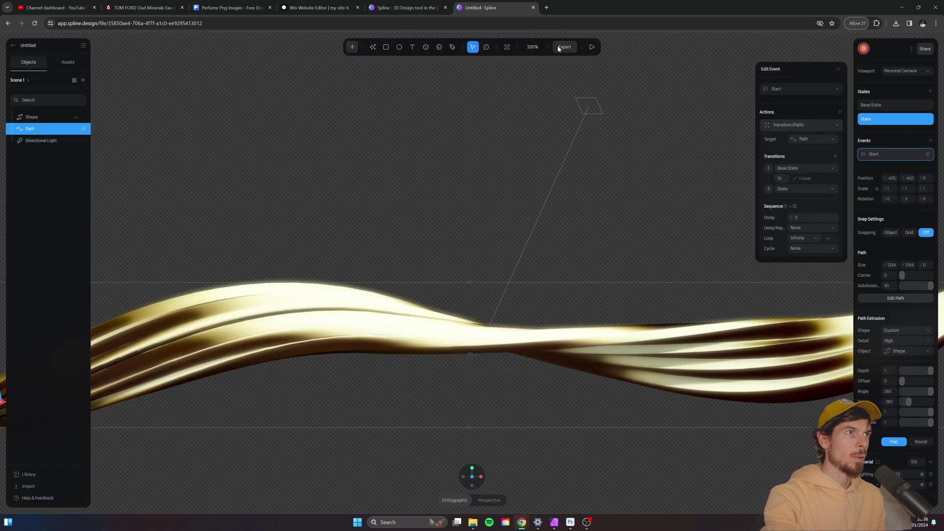
Copy the scene's embed code from Export and go back to the Wix editor
{"action": "left_click", "coordinate": [564, 48]}
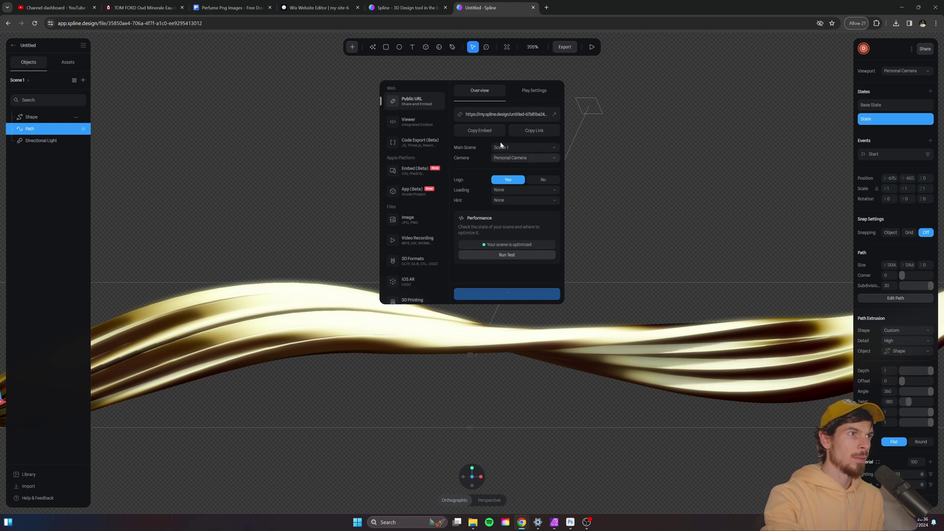
{"action": "left_click", "coordinate": [489, 132]}
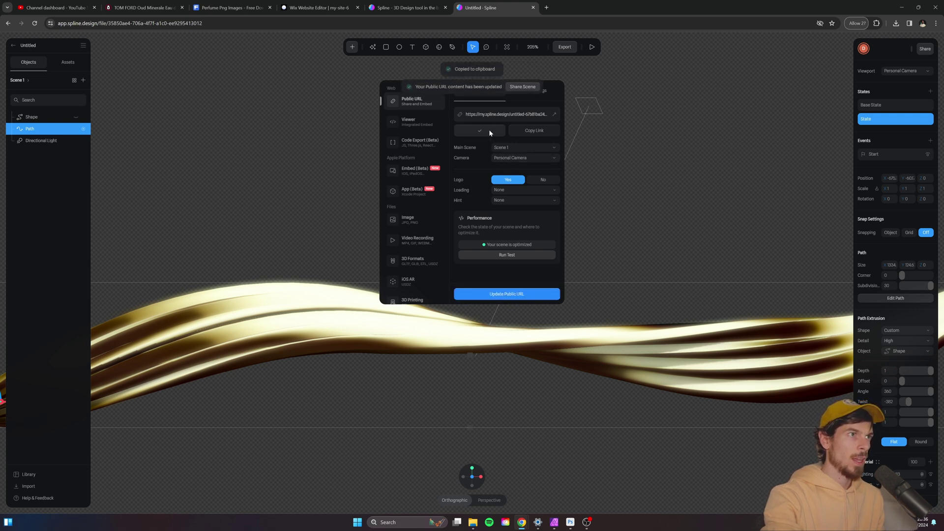
{"action": "left_click", "coordinate": [408, 7]}
{"action": "left_click", "coordinate": [305, 8]}
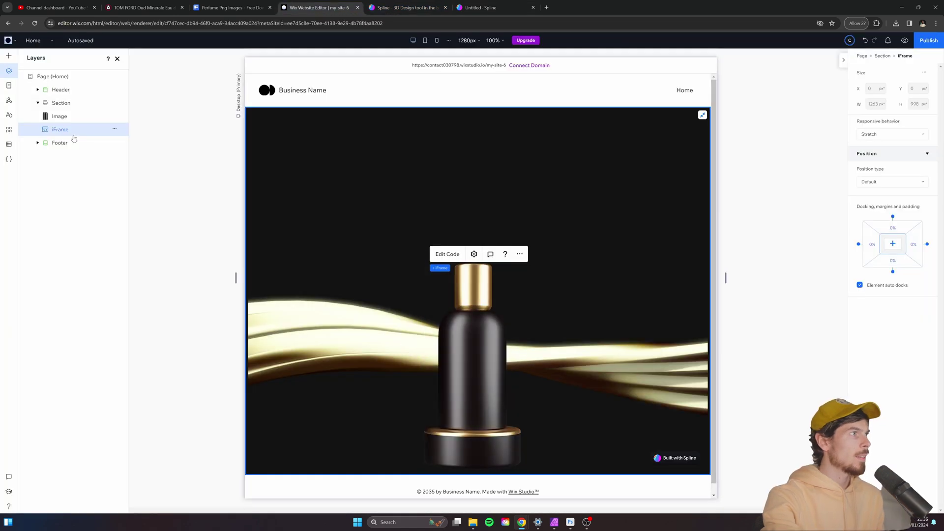
{"action": "key", "text": "ctrl+shift+p"}
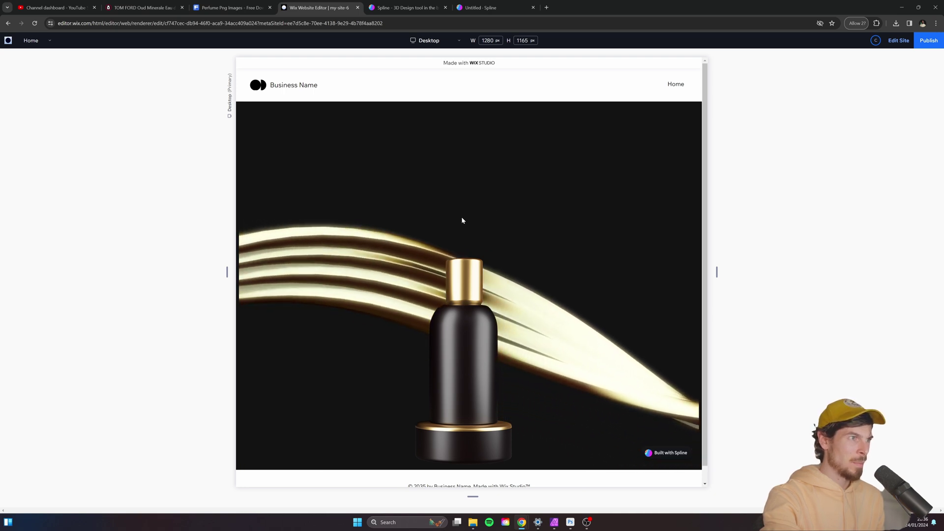
{"action": "key", "text": "ctrl+shift+p"}
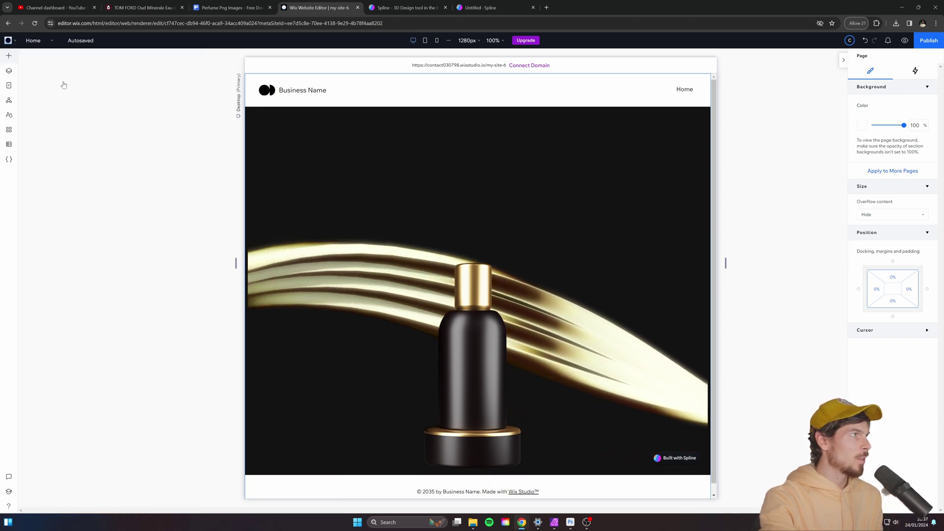
Add a Title element to the hero and paste 'Oud Minerale' over the placeholder text
{"action": "mouse_move", "coordinate": [9, 56]}
{"action": "left_click_drag", "start_coordinate": [147, 103], "coordinate": [472, 173]}
{"action": "key", "text": "ctrl+2"}
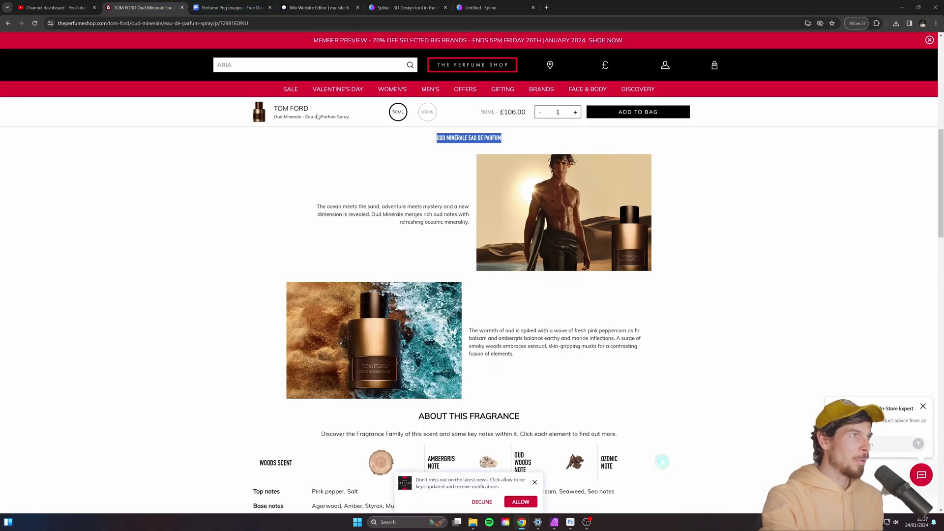
{"action": "left_click", "coordinate": [509, 3]}
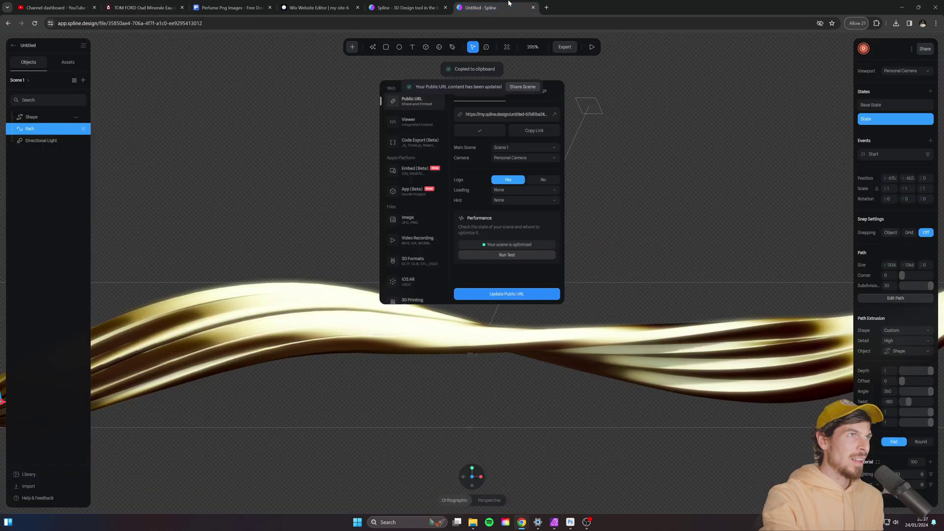
{"action": "left_click", "coordinate": [414, 3]}
{"action": "left_click", "coordinate": [319, 7]}
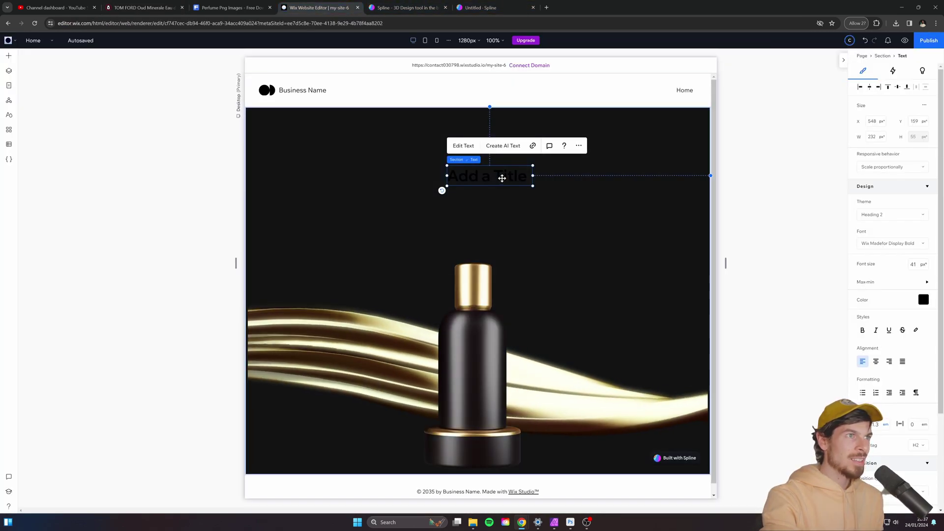
{"action": "key", "text": "ctrl+v"}
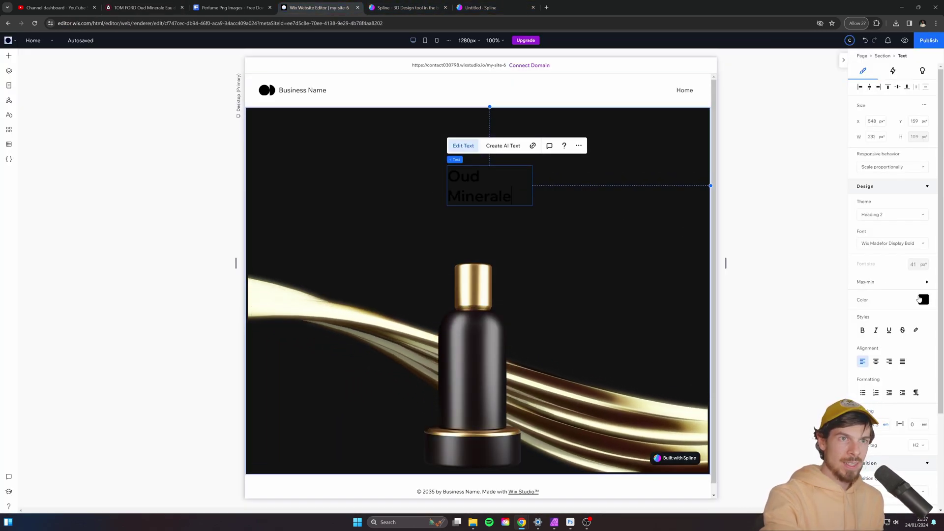
Colour the whole 'Oud Minerale' heading text white
{"action": "left_click", "coordinate": [923, 300]}
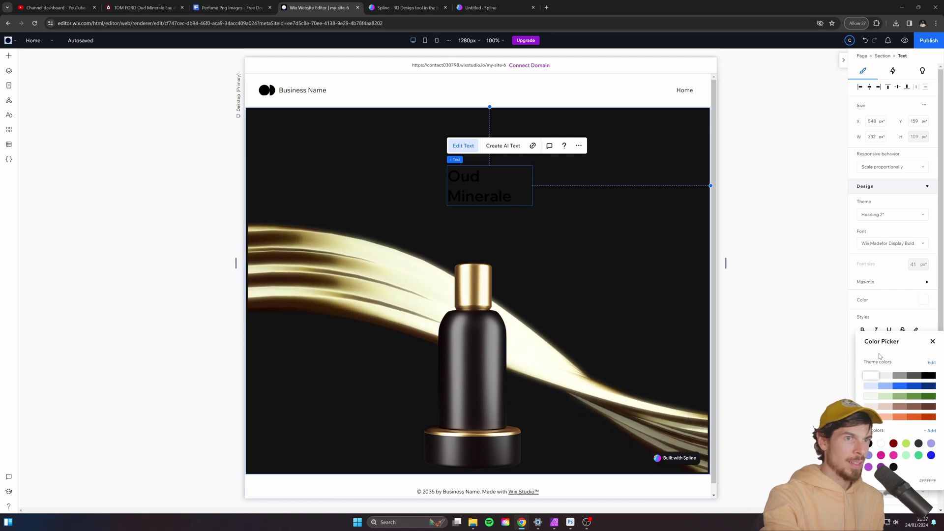
{"action": "key", "text": "ctrl+a"}
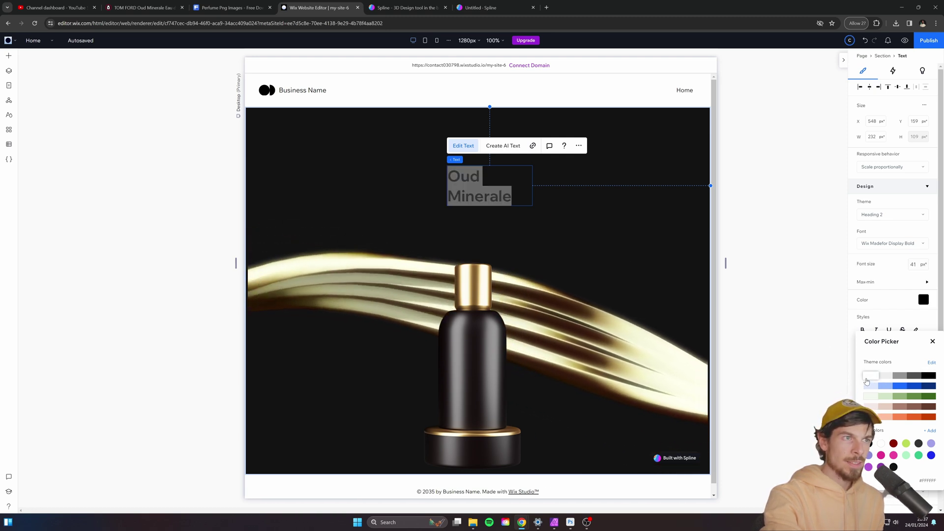
{"action": "left_click", "coordinate": [870, 375]}
{"action": "left_click", "coordinate": [775, 261]}
{"action": "left_click", "coordinate": [525, 193]}
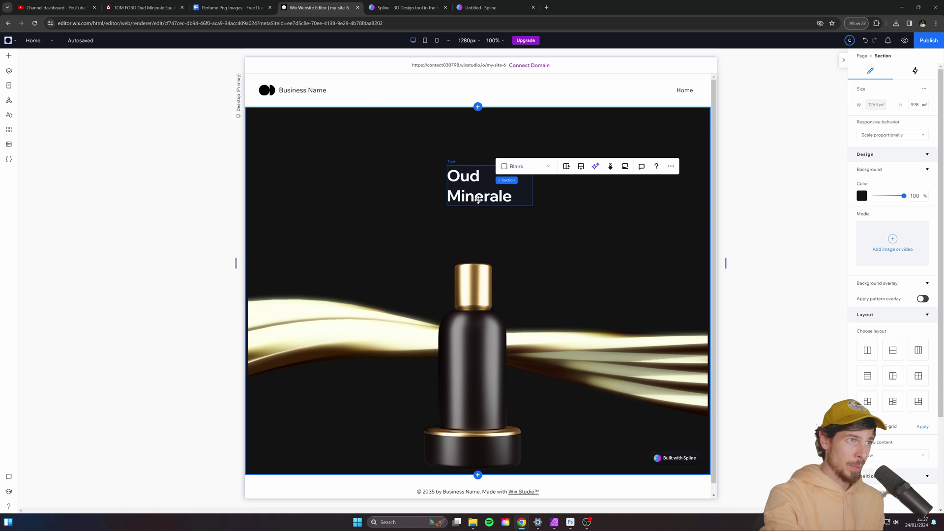
Set the heading font size to 64 px and widen its text box
{"action": "left_click_drag", "start_coordinate": [531, 185], "coordinate": [485, 178]}
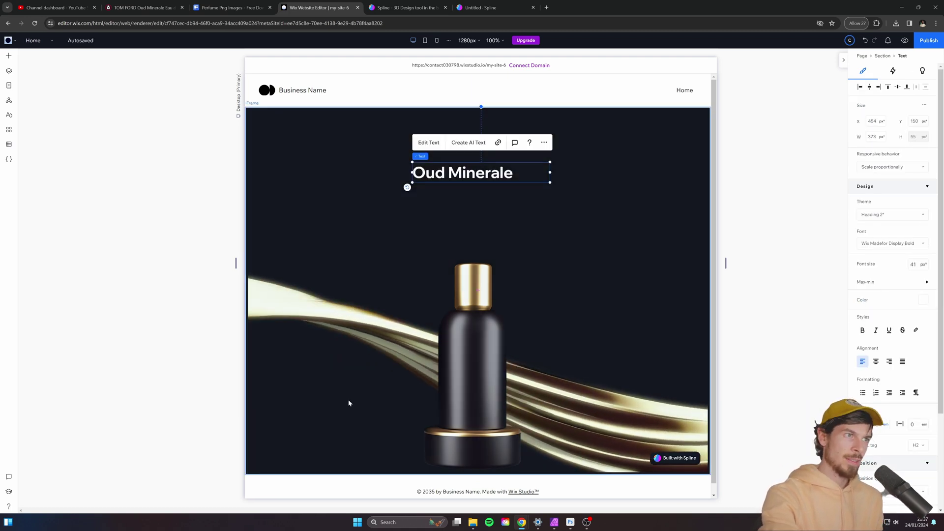
{"action": "left_click", "coordinate": [918, 267]}
{"action": "type", "text": "6"}
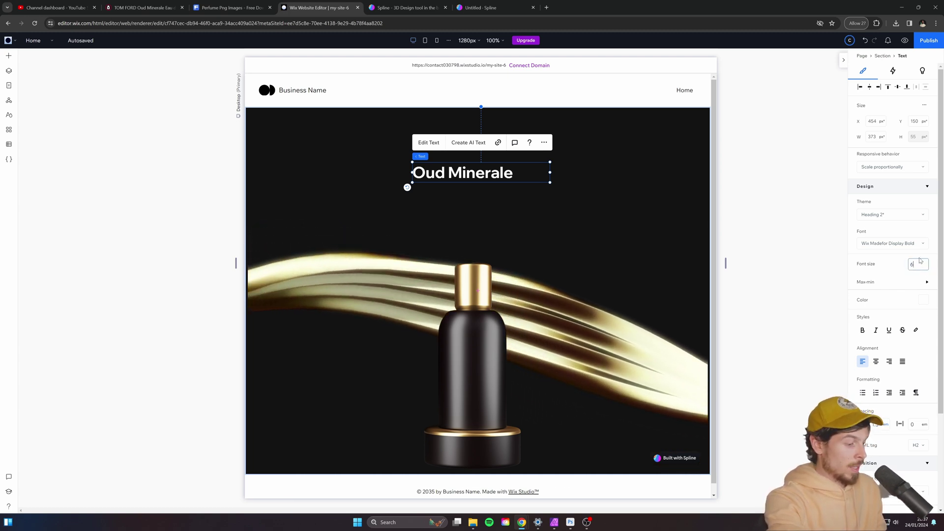
{"action": "type", "text": "4"}
{"action": "key", "text": "Return"}
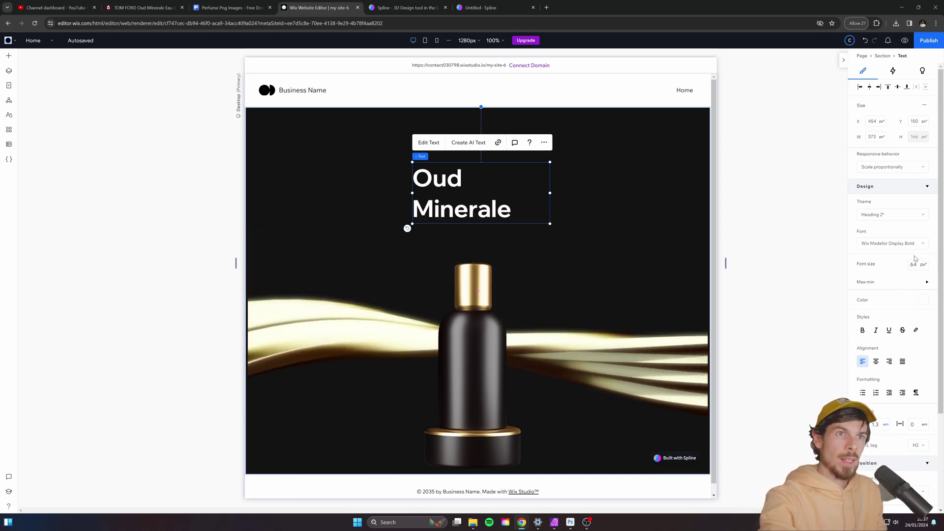
{"action": "left_click_drag", "start_coordinate": [550, 193], "coordinate": [569, 191]}
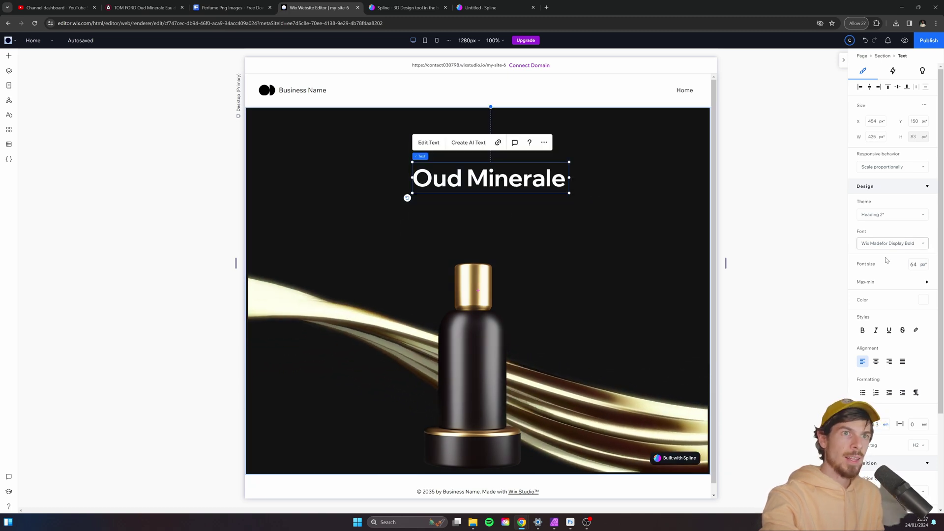
Switch the heading typeface to Oi
{"action": "left_click", "coordinate": [895, 245]}
{"action": "type", "text": "Oi"}
{"action": "key", "text": "Return"}
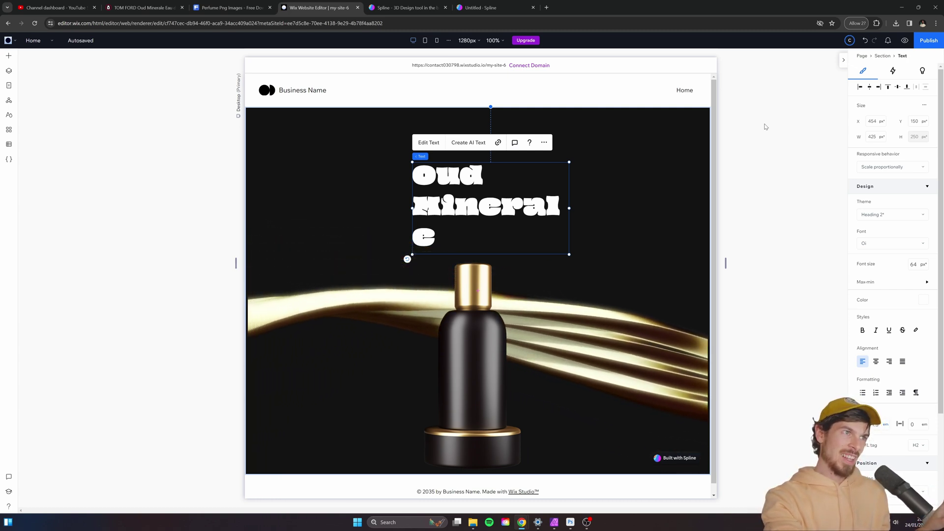
Try Poppins Black as the heading font
{"action": "left_click", "coordinate": [878, 244]}
{"action": "type", "text": "Poppins Black"}
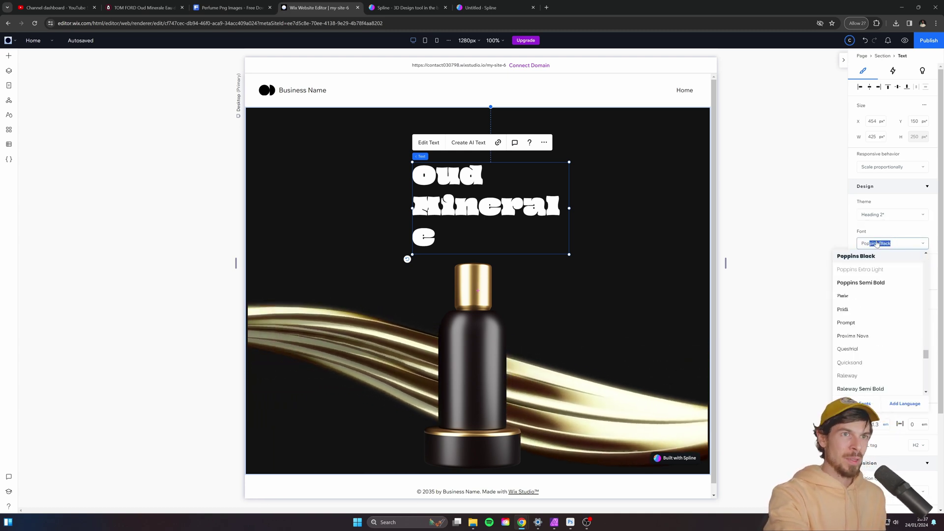
{"action": "key", "text": "Return"}
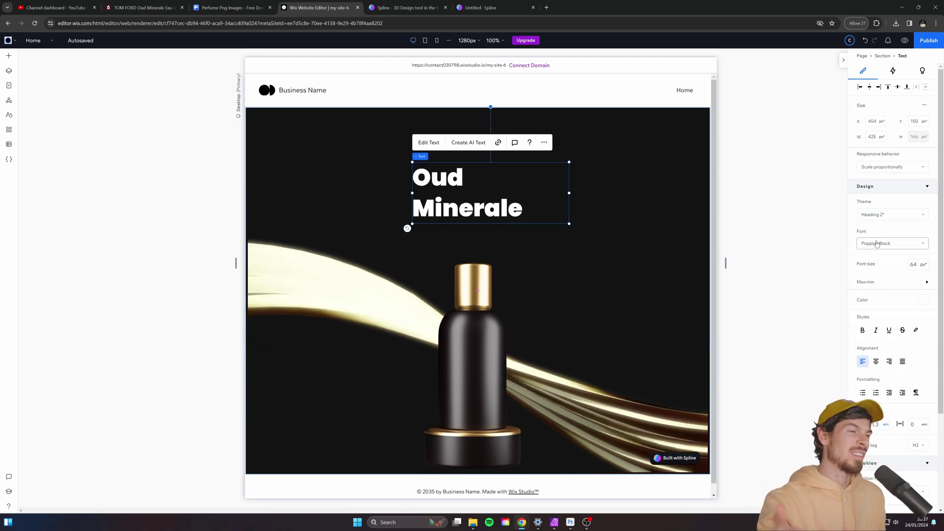
Change the heading font to Cinzel and widen the text box to fit one line
{"action": "left_click", "coordinate": [877, 243]}
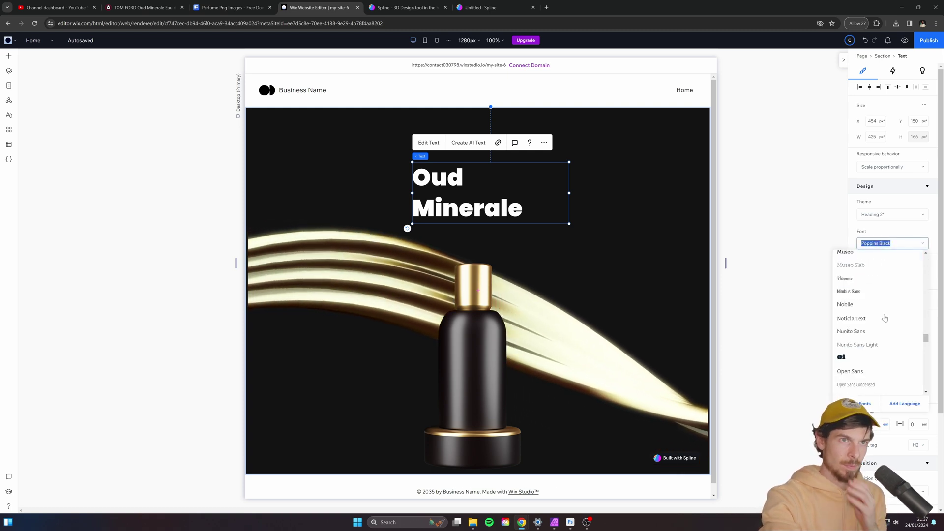
{"action": "scroll", "coordinate": [885, 326], "scroll_direction": "up", "scroll_amount": 10}
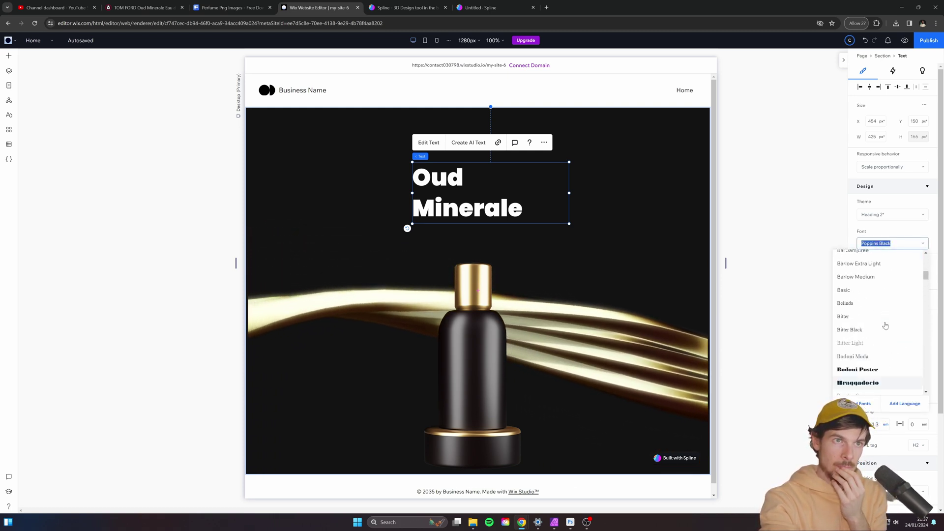
{"action": "scroll", "coordinate": [884, 327], "scroll_direction": "down", "scroll_amount": 4}
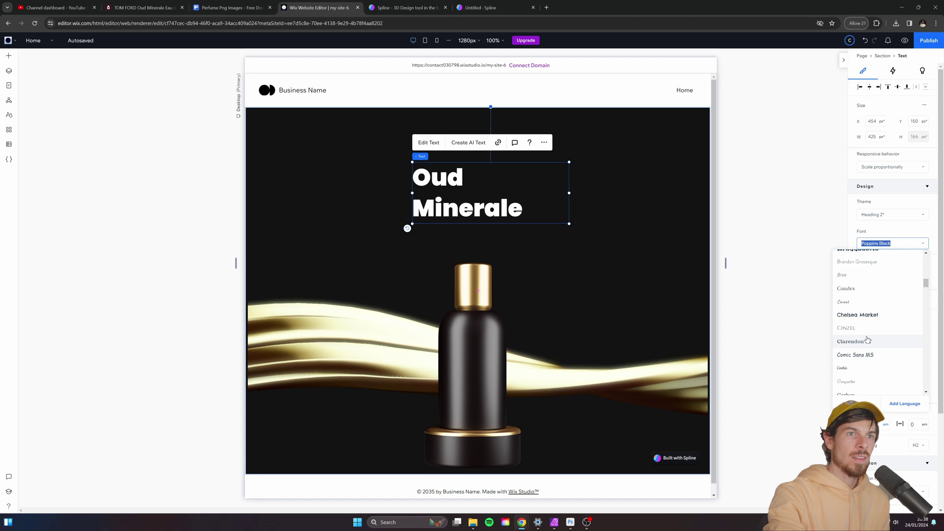
{"action": "left_click", "coordinate": [856, 328]}
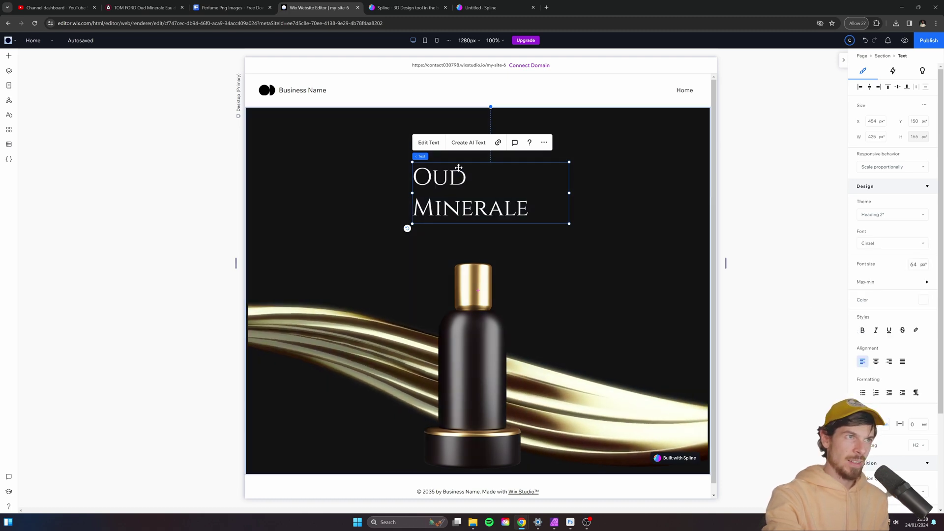
{"action": "left_click_drag", "start_coordinate": [569, 192], "coordinate": [590, 191]}
Make the heading 84 px on one line, centre it near the top, and nudge the bottle lower
{"action": "left_click_drag", "start_coordinate": [505, 175], "coordinate": [474, 163]}
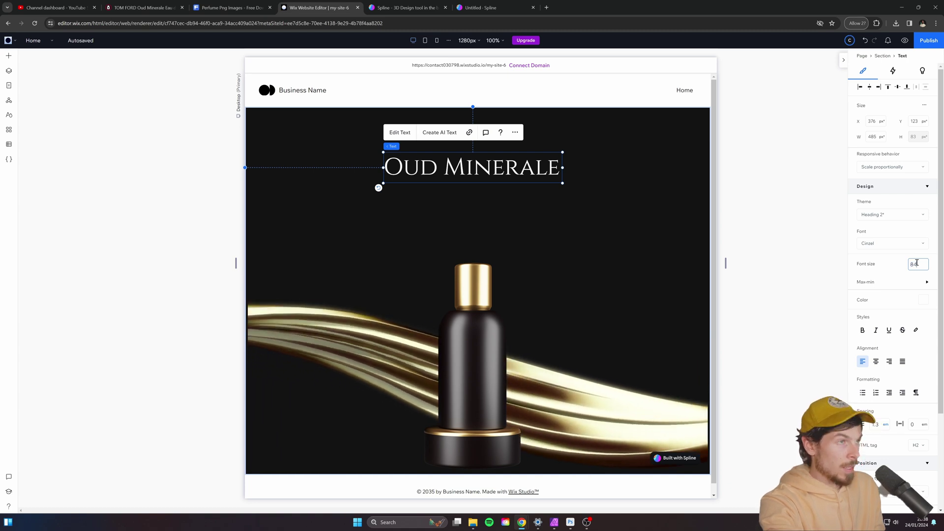
{"action": "type", "text": "84"}
{"action": "key", "text": "Return"}
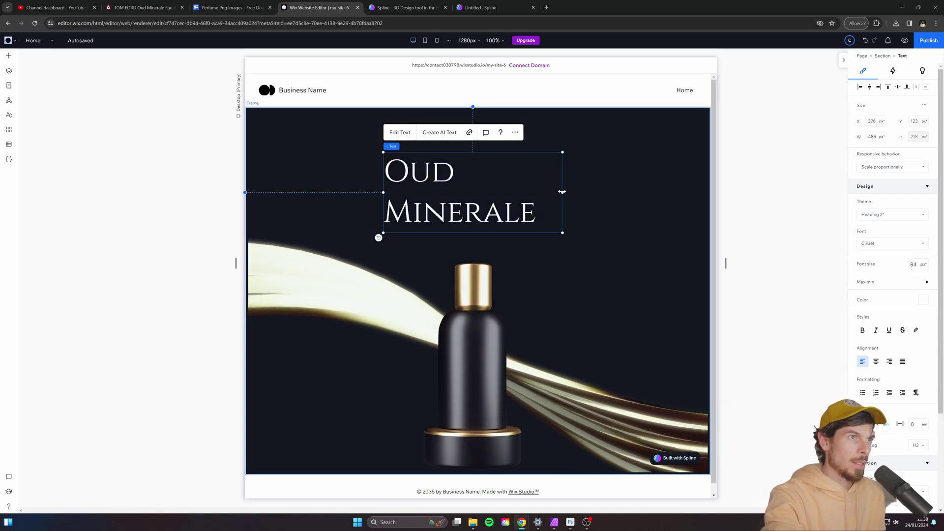
{"action": "left_click_drag", "start_coordinate": [562, 192], "coordinate": [618, 192]}
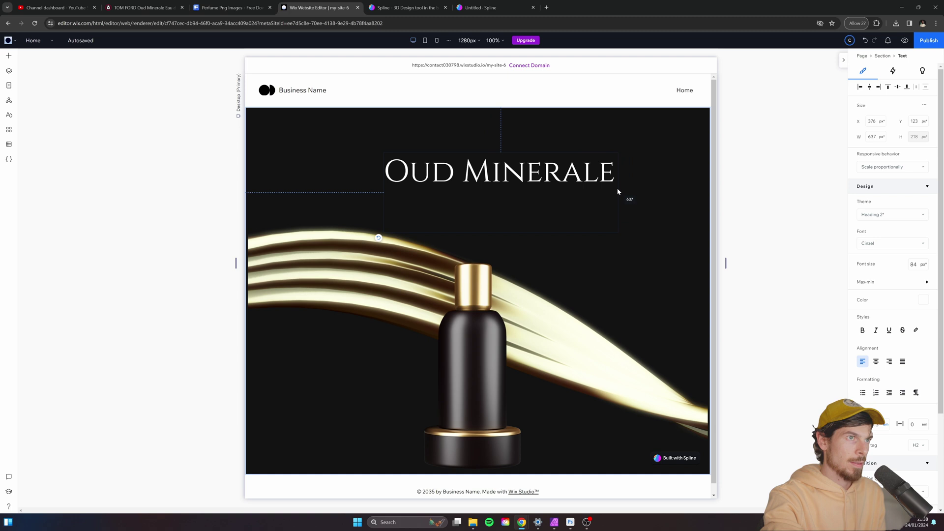
{"action": "left_click_drag", "start_coordinate": [546, 179], "coordinate": [510, 167]}
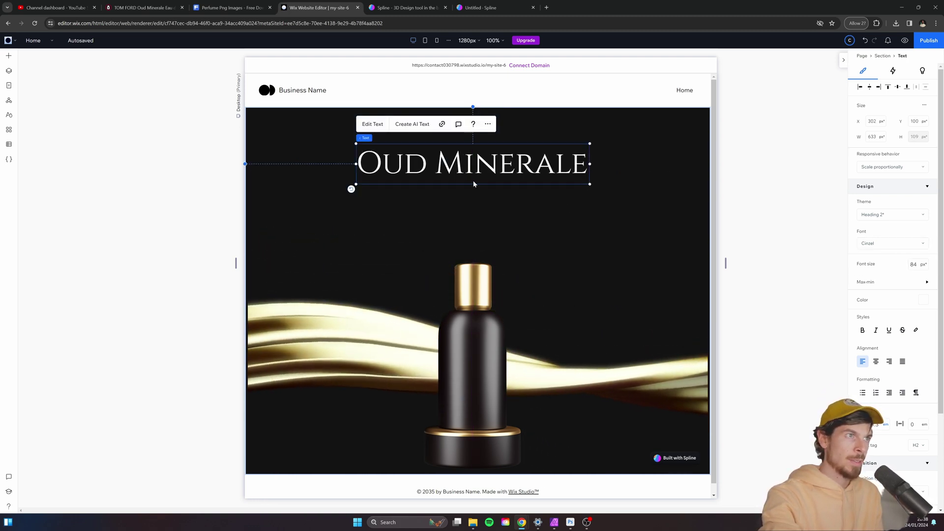
{"action": "left_click", "coordinate": [498, 336]}
{"action": "left_click_drag", "start_coordinate": [472, 345], "coordinate": [475, 353]}
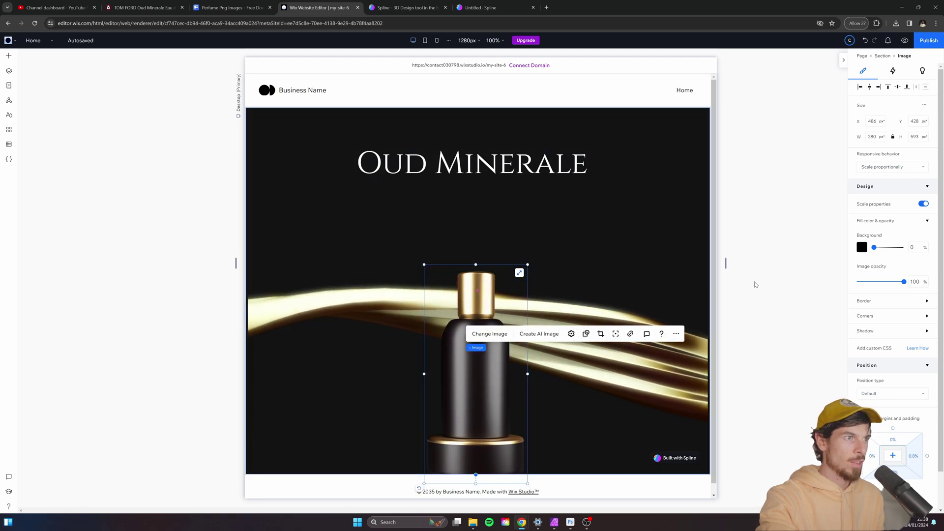
Select the Oud Minerale heading and mix a pale gold custom colour for it
{"action": "left_click", "coordinate": [426, 139]}
{"action": "left_click", "coordinate": [517, 173]}
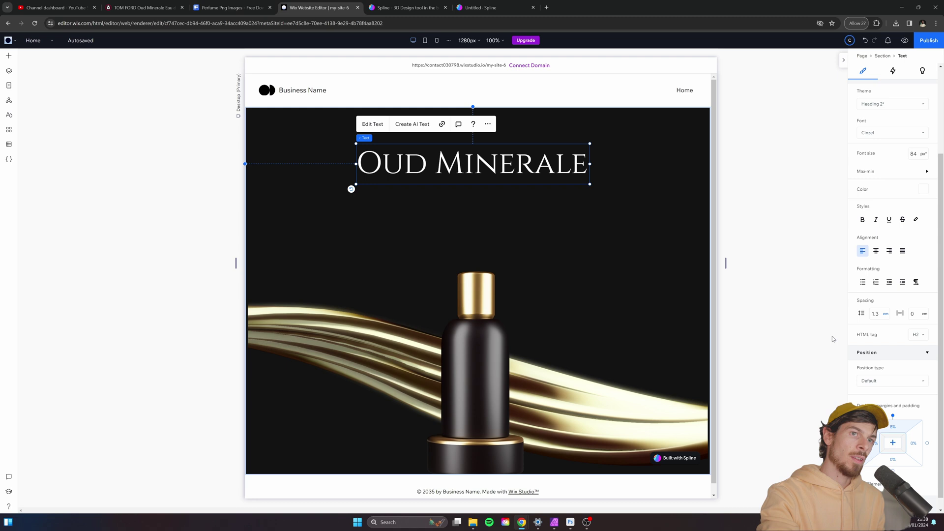
{"action": "scroll", "coordinate": [834, 328], "scroll_direction": "down", "scroll_amount": 1}
{"action": "scroll", "coordinate": [835, 328], "scroll_direction": "up", "scroll_amount": 1}
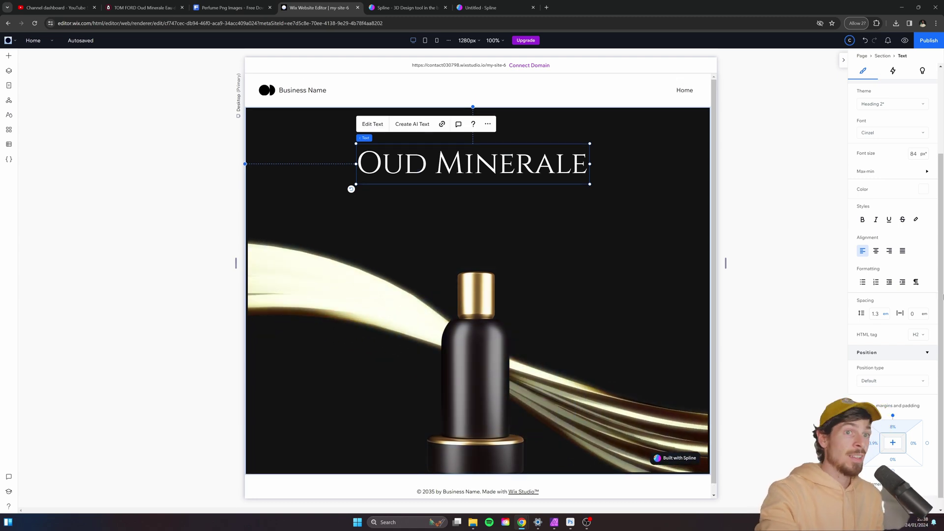
{"action": "scroll", "coordinate": [881, 292], "scroll_direction": "up", "scroll_amount": 3}
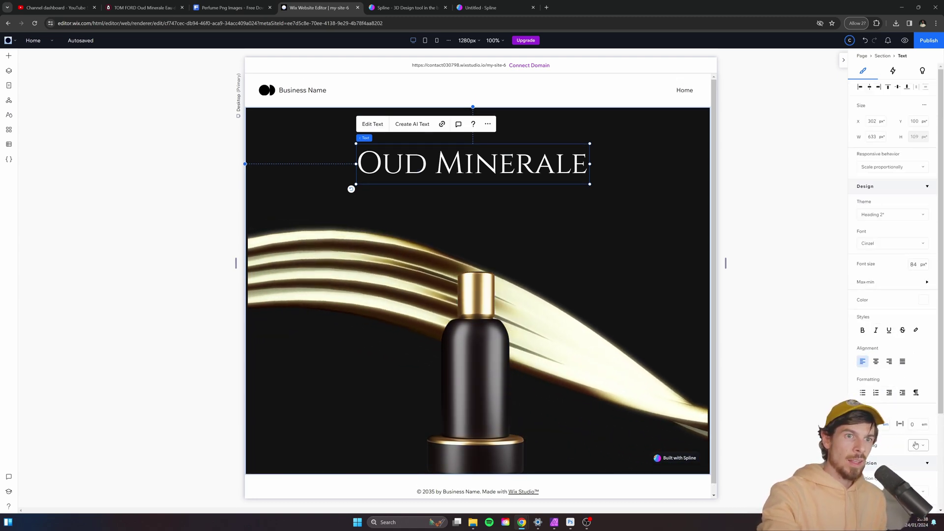
{"action": "left_click", "coordinate": [924, 301]}
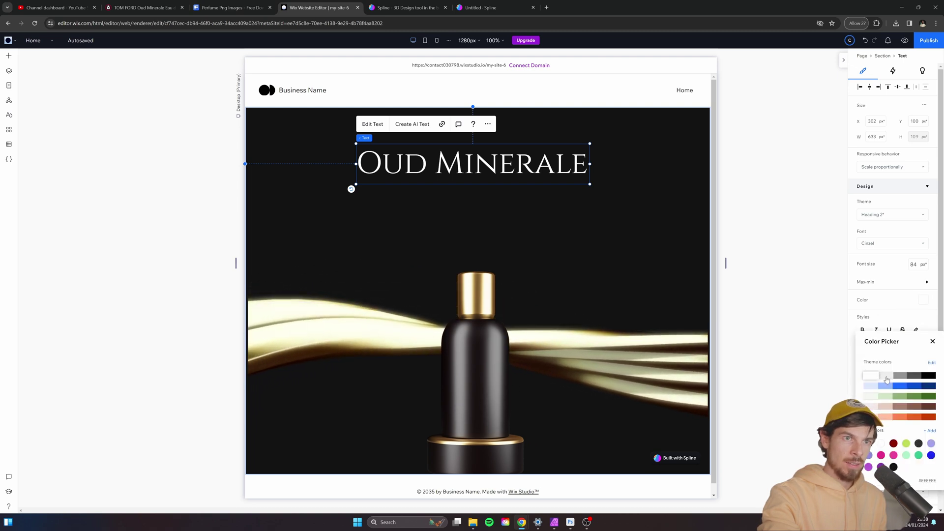
{"action": "left_click", "coordinate": [931, 430]}
{"action": "left_click_drag", "start_coordinate": [876, 354], "coordinate": [875, 351]}
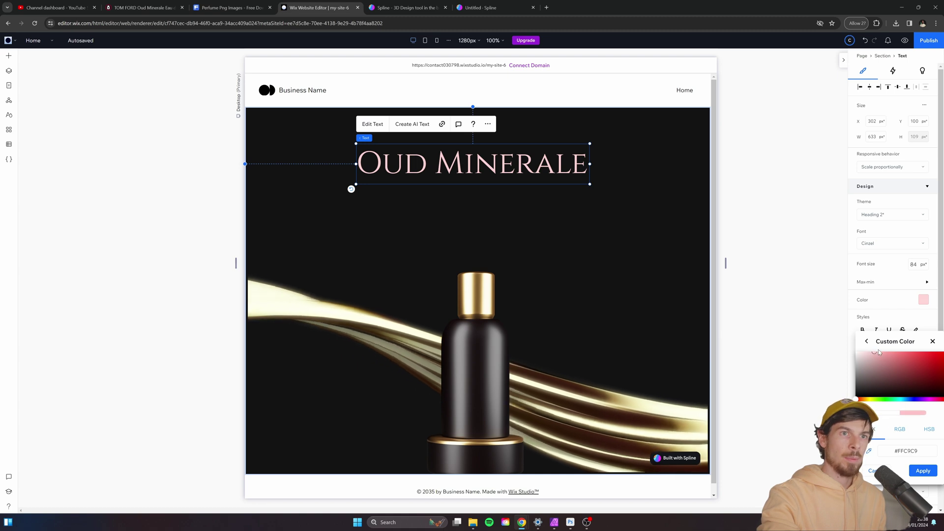
{"action": "mouse_move", "coordinate": [865, 402]}
{"action": "left_mouse_down"}
{"action": "mouse_move", "coordinate": [882, 401]}
{"action": "mouse_move", "coordinate": [868, 400]}
{"action": "left_mouse_up"}
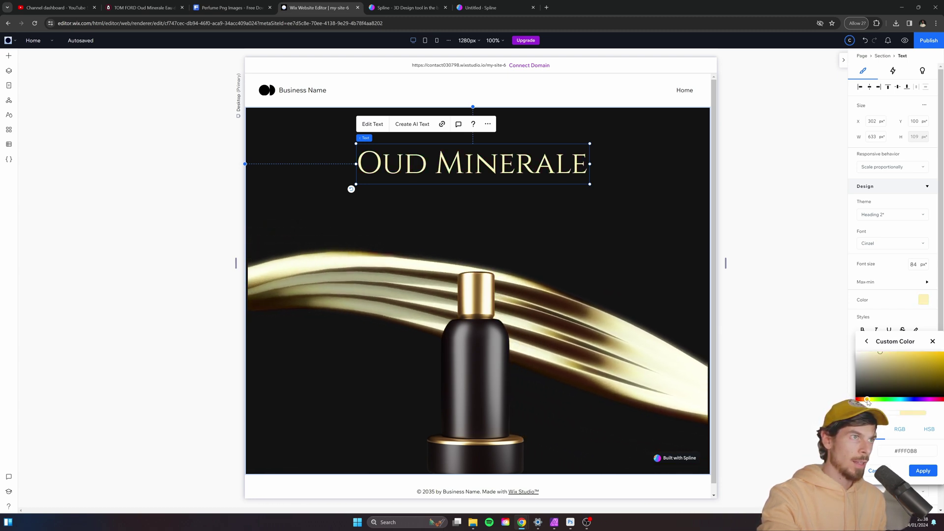
Apply the saved pale gold colour to the reselected heading
{"action": "key", "text": "Escape"}
{"action": "left_click", "coordinate": [352, 186]}
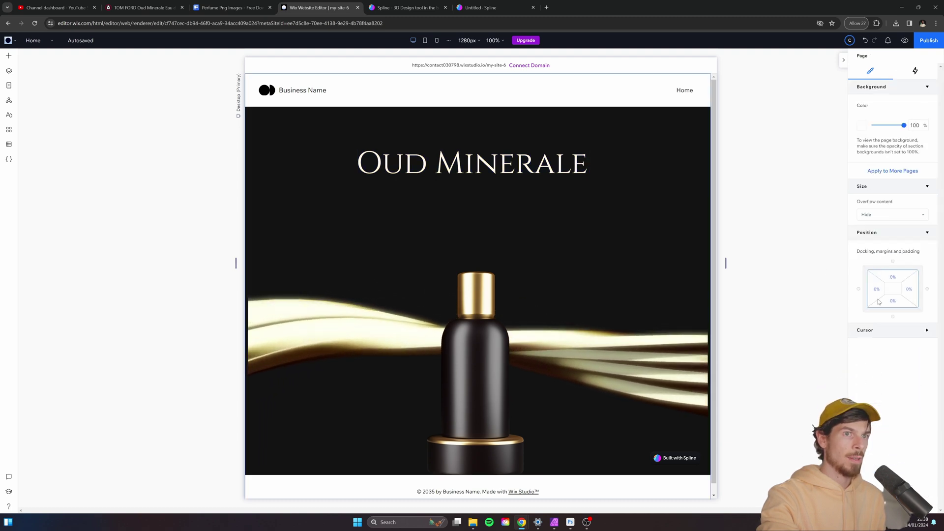
{"action": "left_click", "coordinate": [544, 163]}
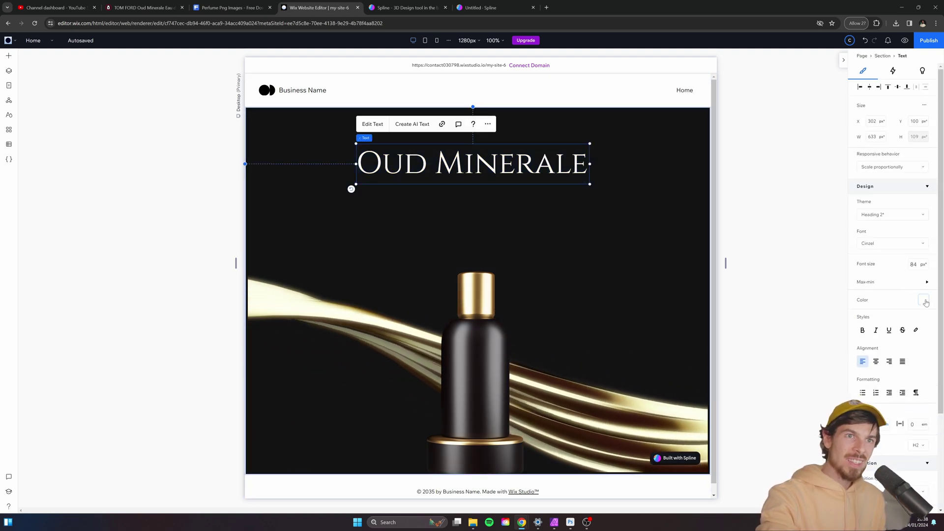
{"action": "left_click", "coordinate": [924, 301]}
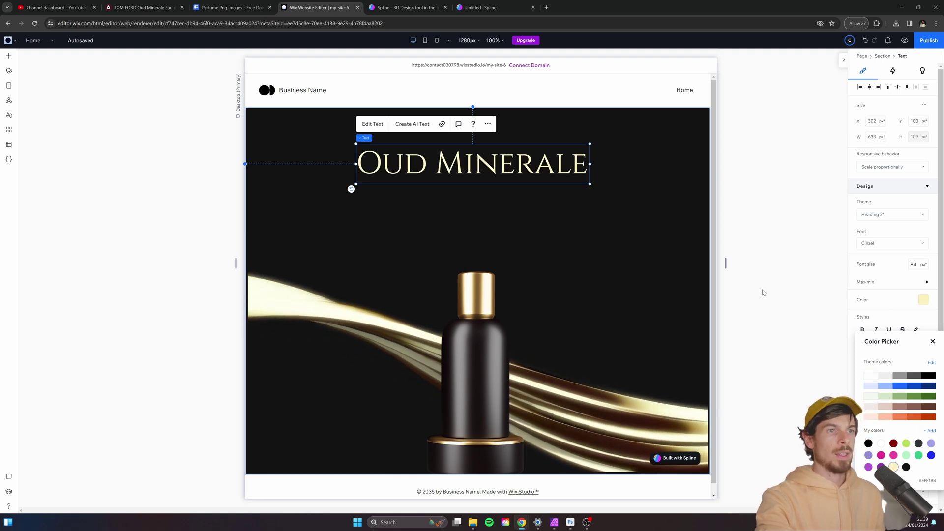
Drop a Quick Add Paragraph below the Oud Minerale heading, then switch to the Perfume Shop tab
{"action": "left_click", "coordinate": [582, 259]}
{"action": "left_click", "coordinate": [359, 180]}
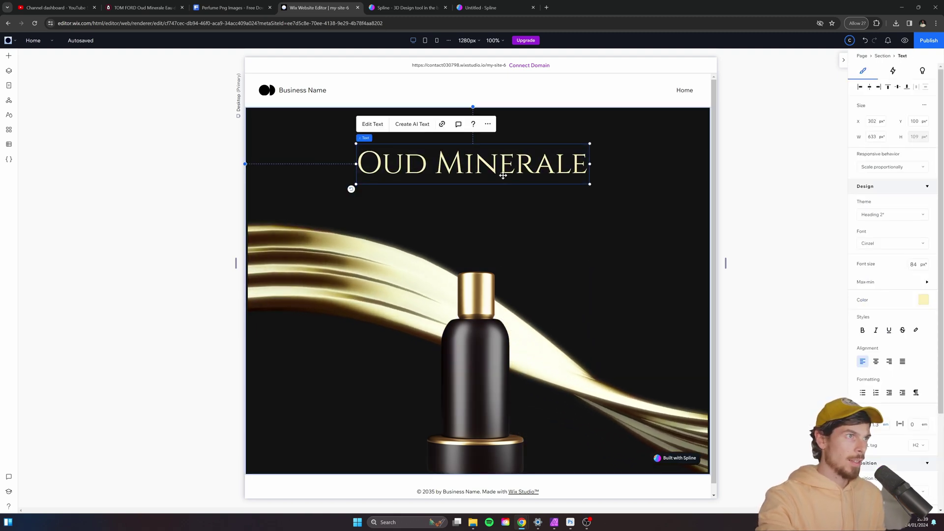
{"action": "left_click", "coordinate": [9, 56]}
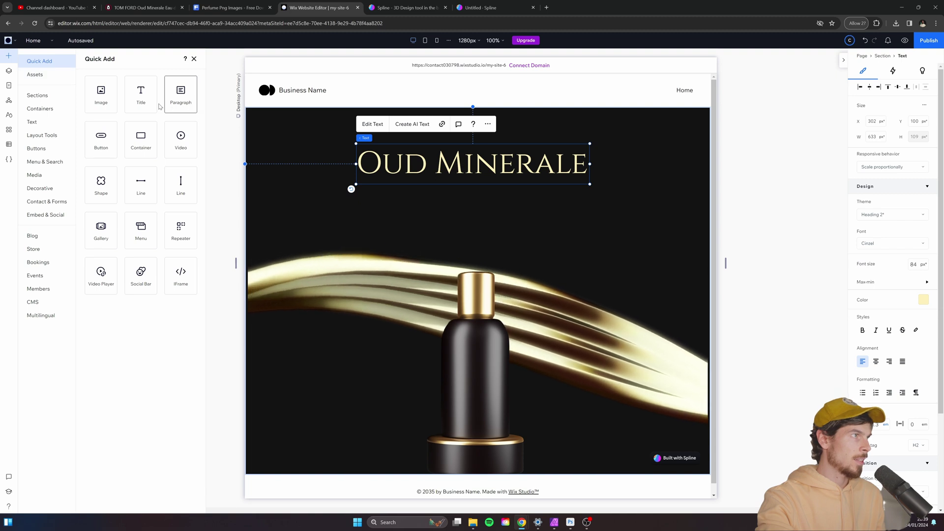
{"action": "left_click_drag", "start_coordinate": [181, 93], "coordinate": [454, 211]}
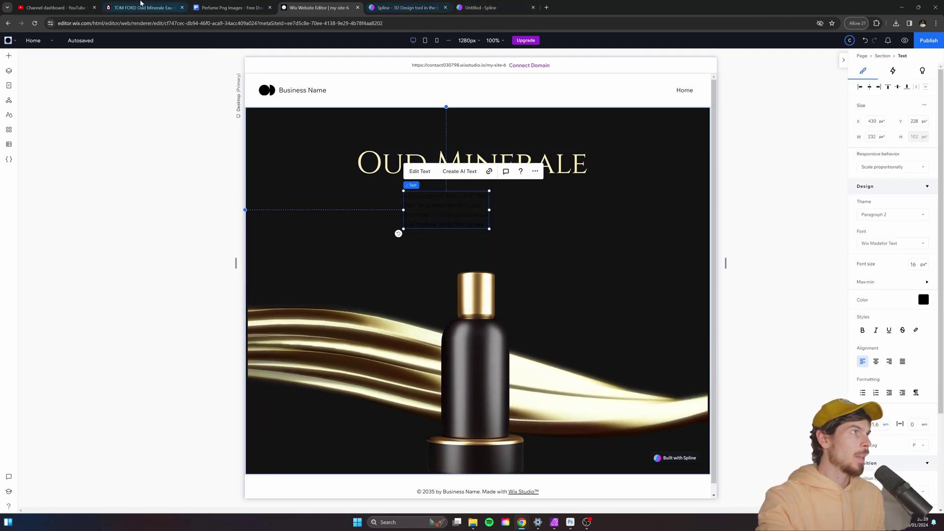
{"action": "left_click", "coordinate": [142, 7]}
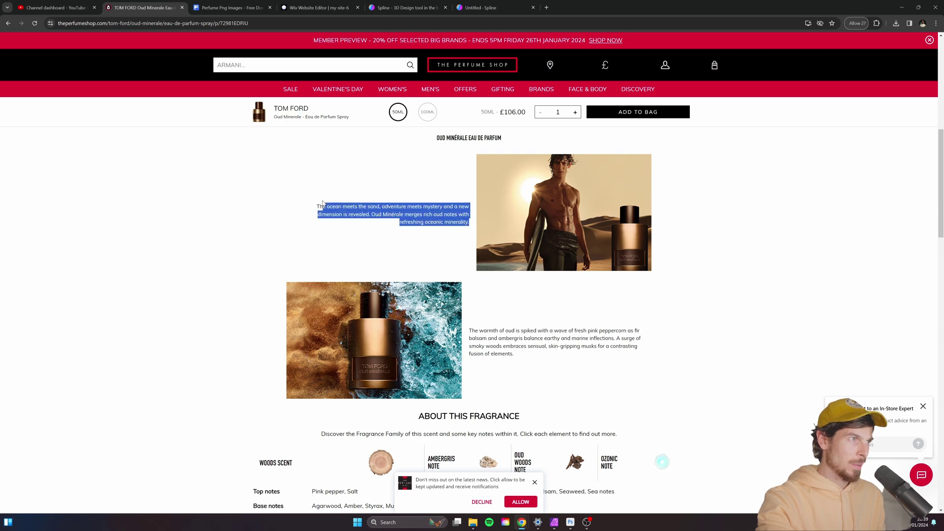
Replace the paragraph placeholder with the pasted perfume description and colour it white
{"action": "left_click", "coordinate": [319, 7]}
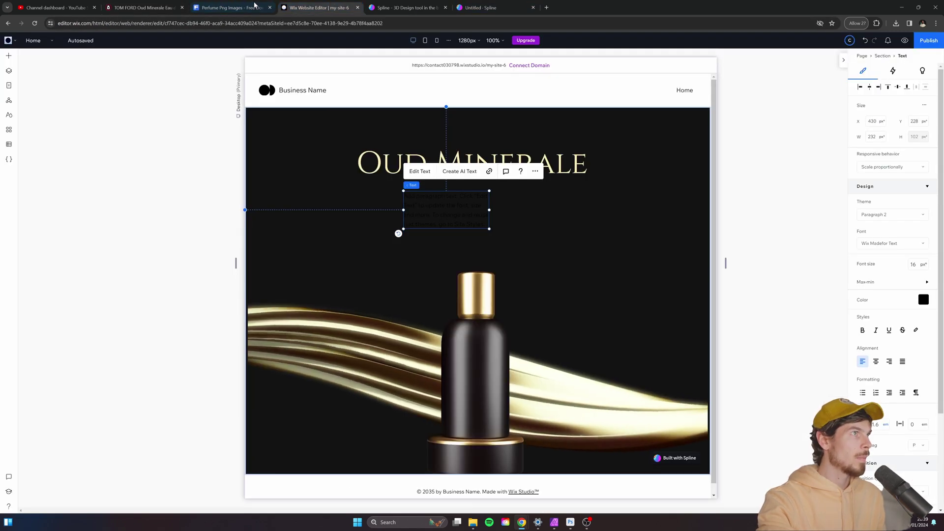
{"action": "double_click", "coordinate": [454, 209]}
{"action": "key", "text": "ctrl+a"}
{"action": "key", "text": "ctrl+v"}
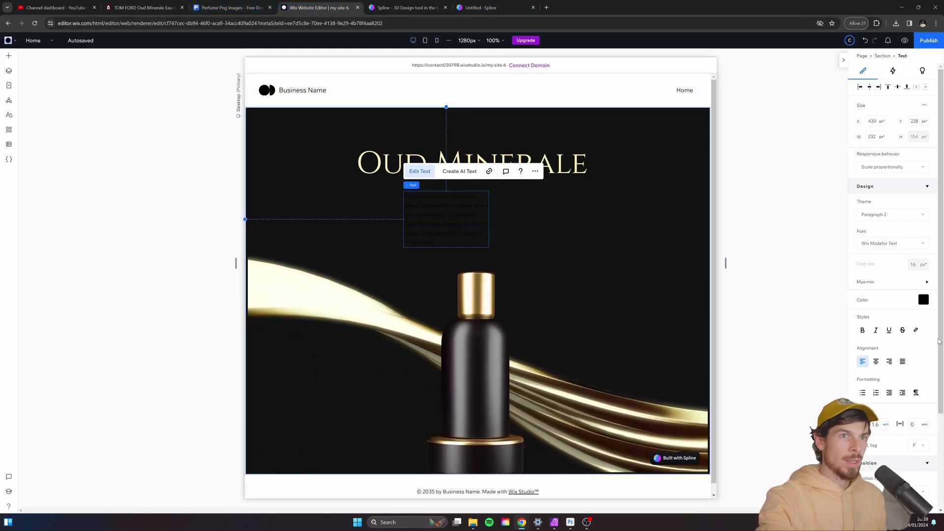
{"action": "key", "text": "ctrl+a"}
{"action": "left_click", "coordinate": [923, 300]}
{"action": "left_click", "coordinate": [870, 375]}
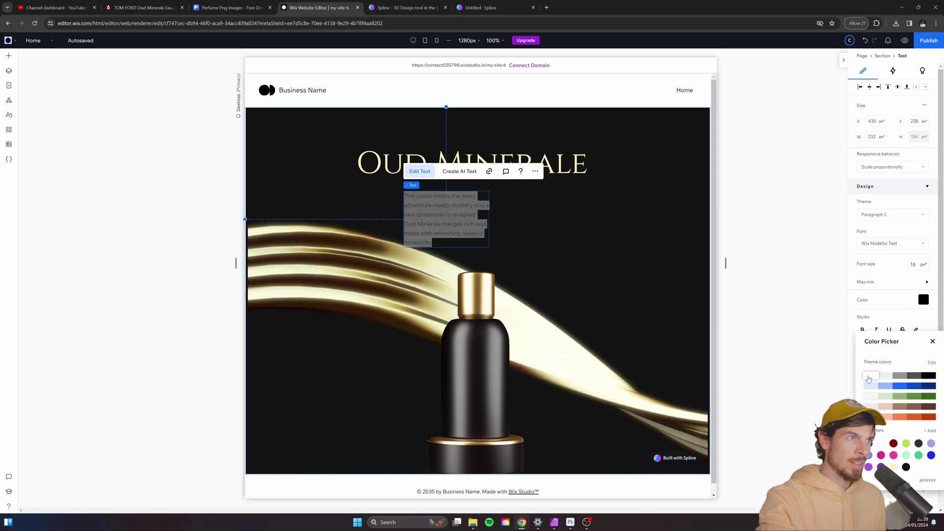
{"action": "left_click", "coordinate": [487, 216]}
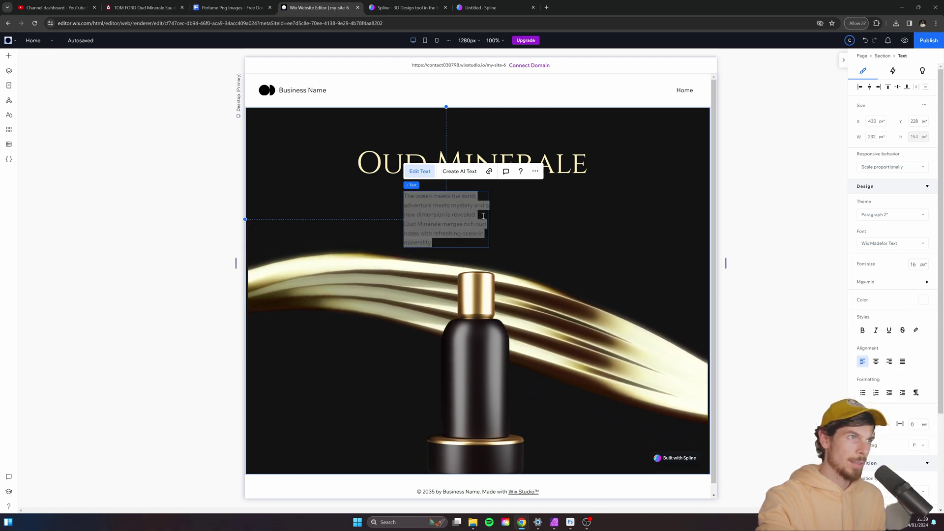
{"action": "left_click", "coordinate": [584, 220]}
Widen the description to about 551 px, centre-align it, and centre it on the page
{"action": "left_click", "coordinate": [497, 221]}
{"action": "left_click_drag", "start_coordinate": [490, 220], "coordinate": [583, 217]}
{"action": "mouse_move", "coordinate": [401, 207]}
{"action": "left_mouse_down"}
{"action": "mouse_move", "coordinate": [357, 207]}
{"action": "mouse_move", "coordinate": [398, 210]}
{"action": "left_mouse_up"}
{"action": "left_click", "coordinate": [876, 362]}
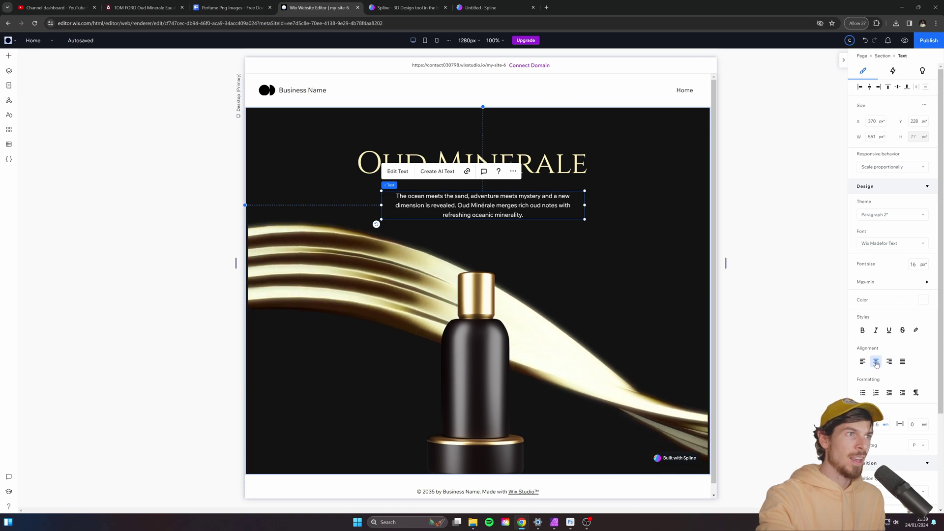
{"action": "left_click_drag", "start_coordinate": [485, 206], "coordinate": [474, 204]}
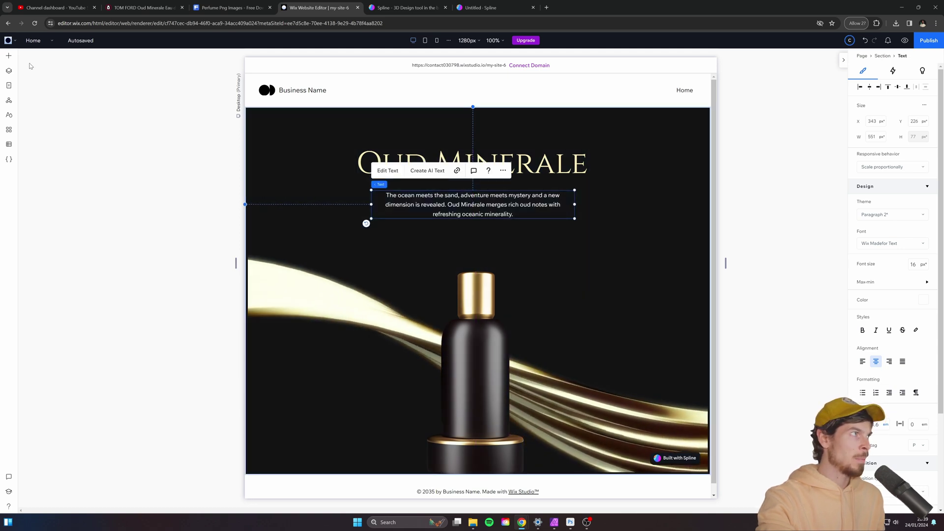
Add a horizontal divider line and move it just under the Oud Minerale heading
{"action": "left_click", "coordinate": [8, 57]}
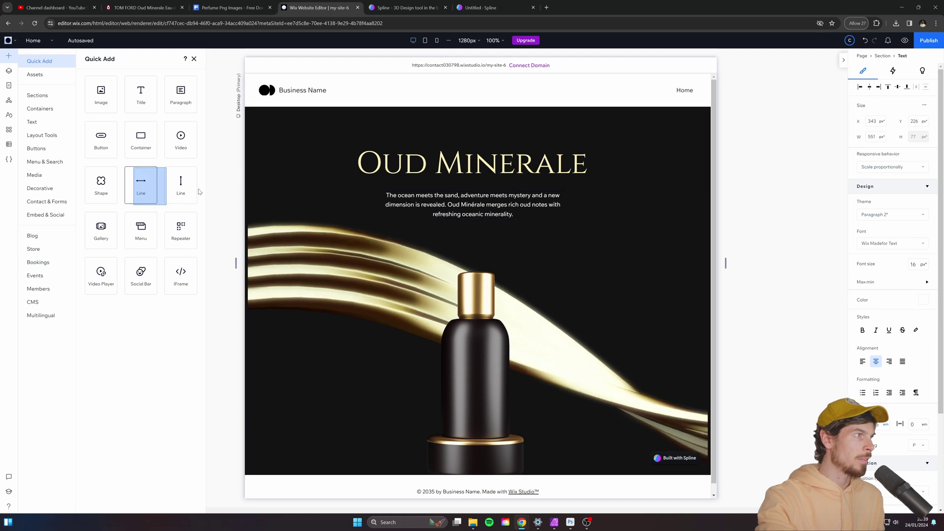
{"action": "left_click", "coordinate": [141, 186]}
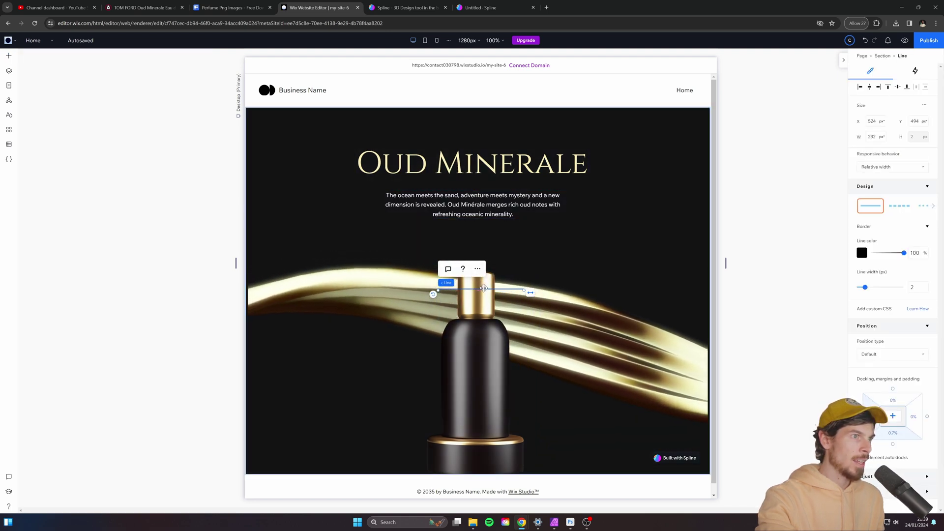
{"action": "left_click_drag", "start_coordinate": [485, 275], "coordinate": [482, 212]}
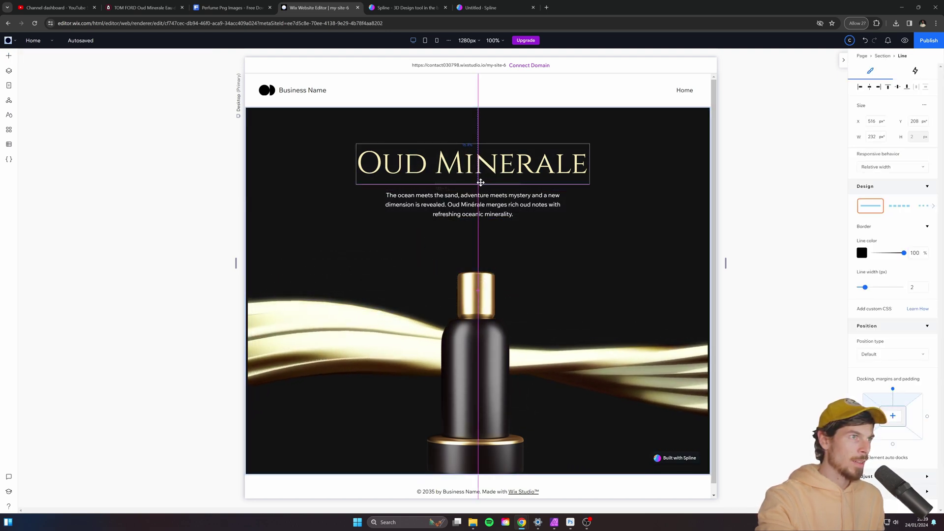
{"action": "left_click", "coordinate": [862, 253]}
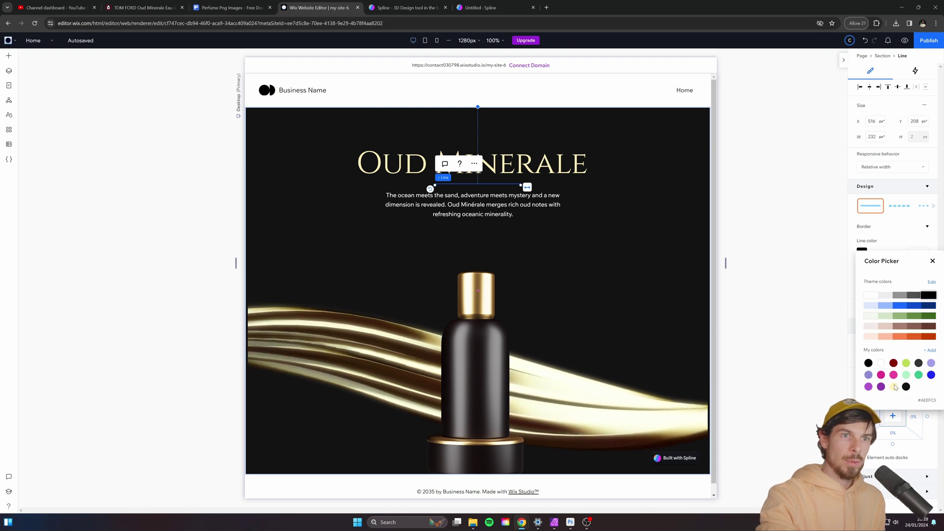
{"action": "left_click", "coordinate": [737, 207]}
Stretch the gold divider line to about 541 px so it spans the description
{"action": "left_click", "coordinate": [738, 207]}
{"action": "left_click", "coordinate": [486, 183]}
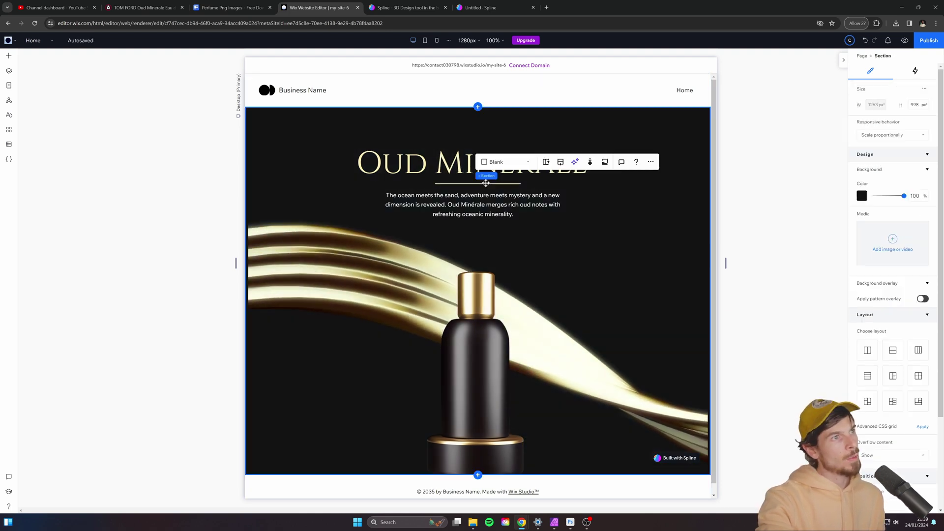
{"action": "left_click", "coordinate": [352, 187]}
{"action": "left_click", "coordinate": [492, 184]}
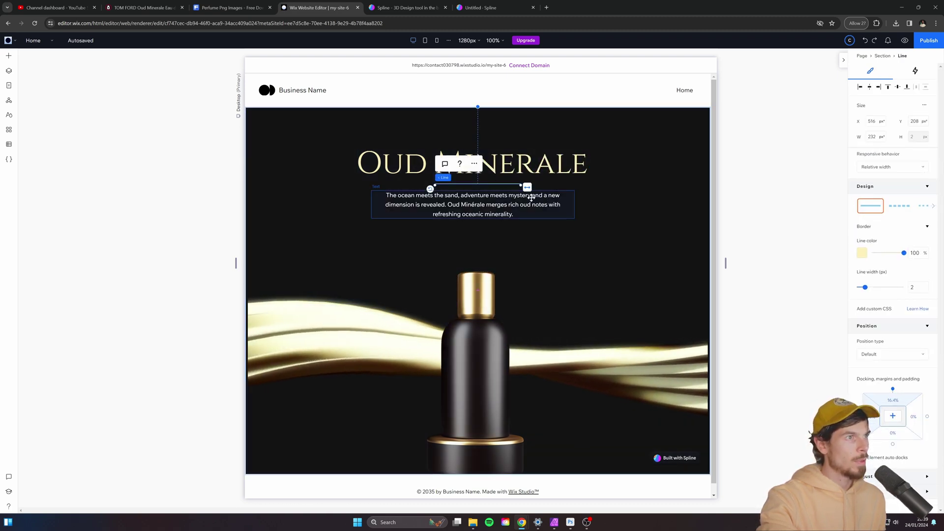
{"action": "left_click_drag", "start_coordinate": [521, 189], "coordinate": [583, 187]}
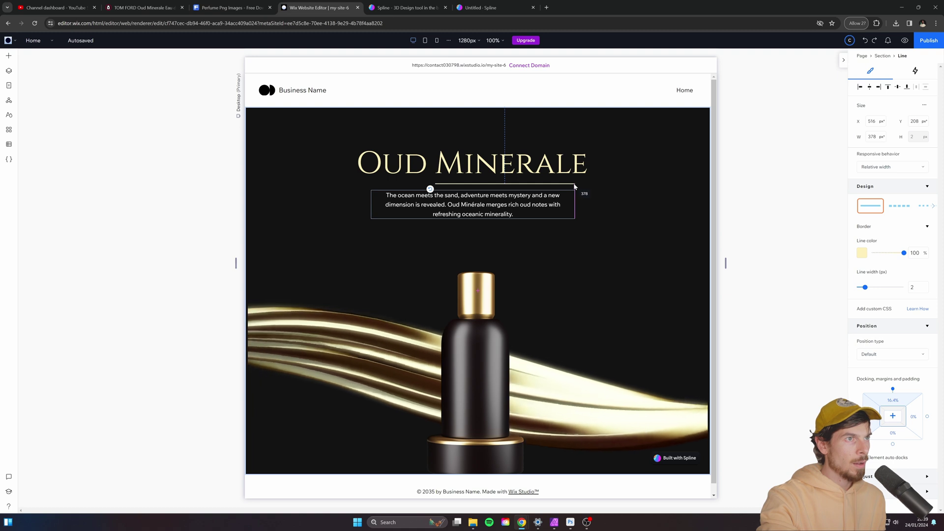
{"action": "left_click_drag", "start_coordinate": [434, 186], "coordinate": [376, 187]}
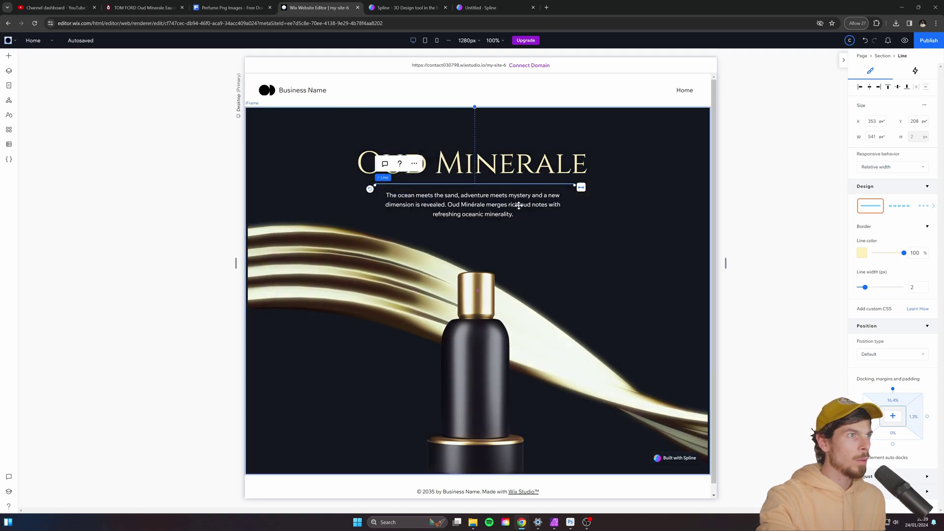
{"action": "left_click", "coordinate": [770, 238]}
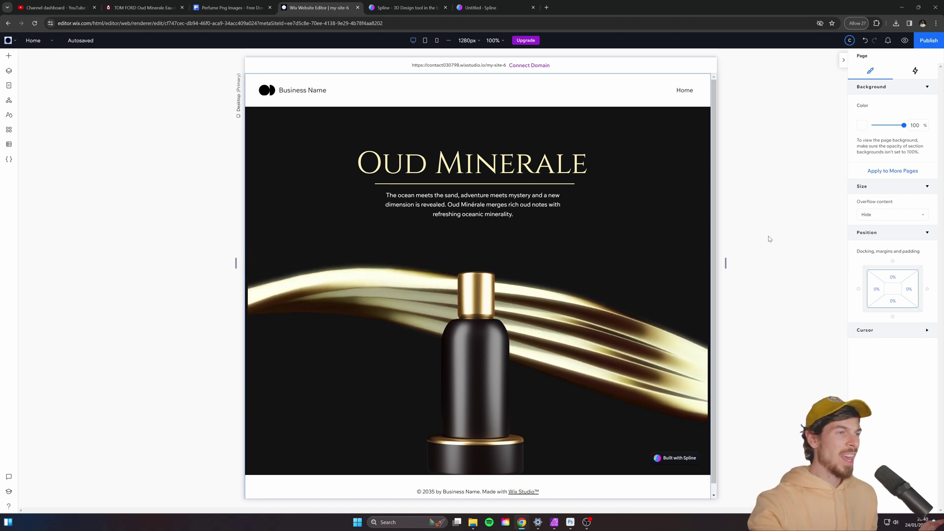
Nudge the description paragraph slightly lower
{"action": "left_click", "coordinate": [462, 216]}
{"action": "left_click_drag", "start_coordinate": [486, 210], "coordinate": [486, 210]}
{"action": "left_click", "coordinate": [785, 239]}
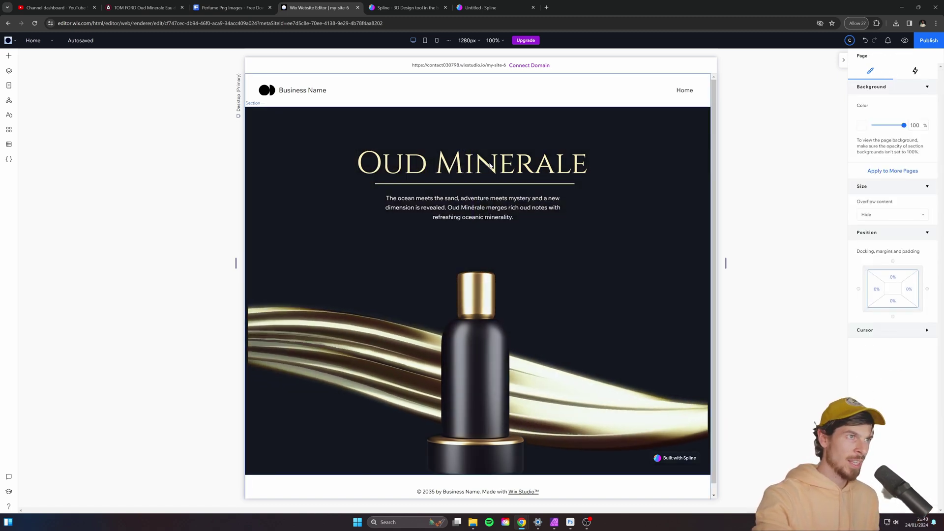
Give the Oud Minerale heading a Fade entrance animation
{"action": "left_click", "coordinate": [472, 163]}
{"action": "left_click", "coordinate": [920, 72]}
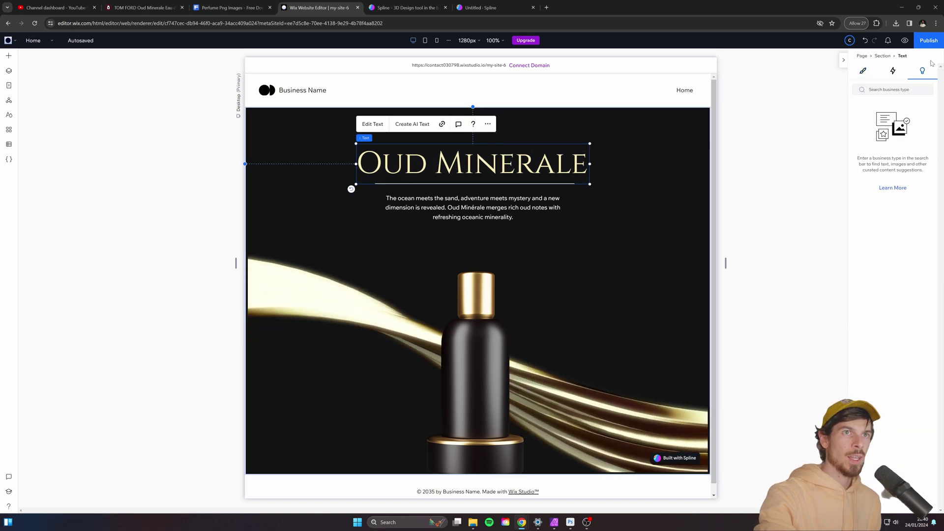
{"action": "left_click", "coordinate": [893, 71]}
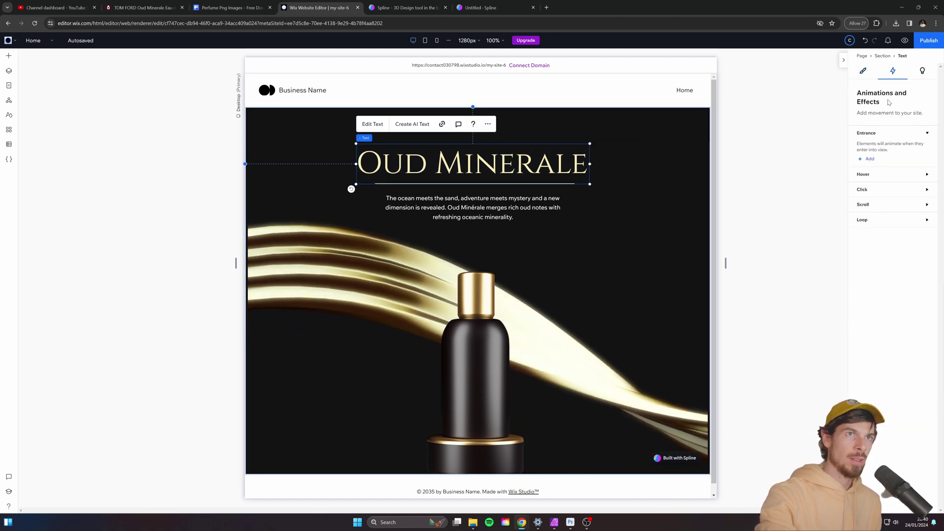
{"action": "left_click", "coordinate": [865, 196]}
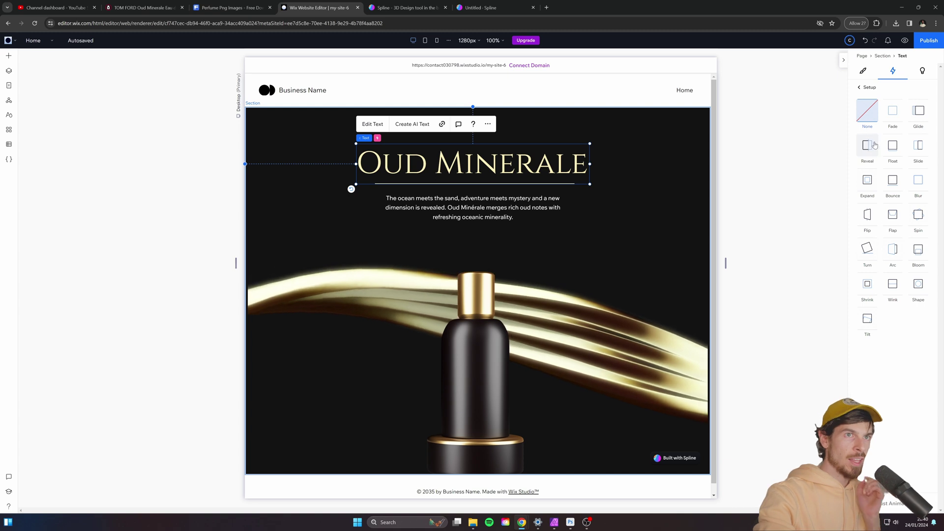
{"action": "left_click", "coordinate": [898, 115]}
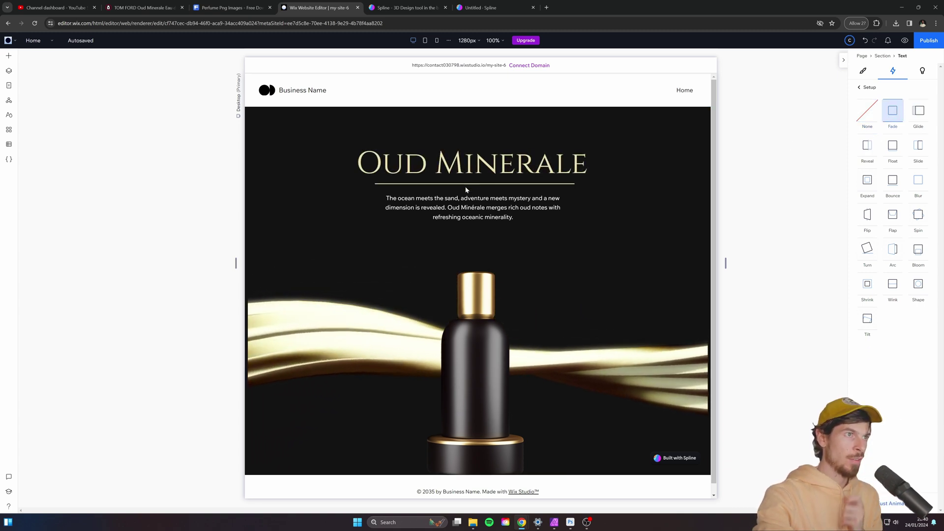
Select the divider line under the heading
{"action": "left_click", "coordinate": [469, 190]}
{"action": "left_click", "coordinate": [491, 184]}
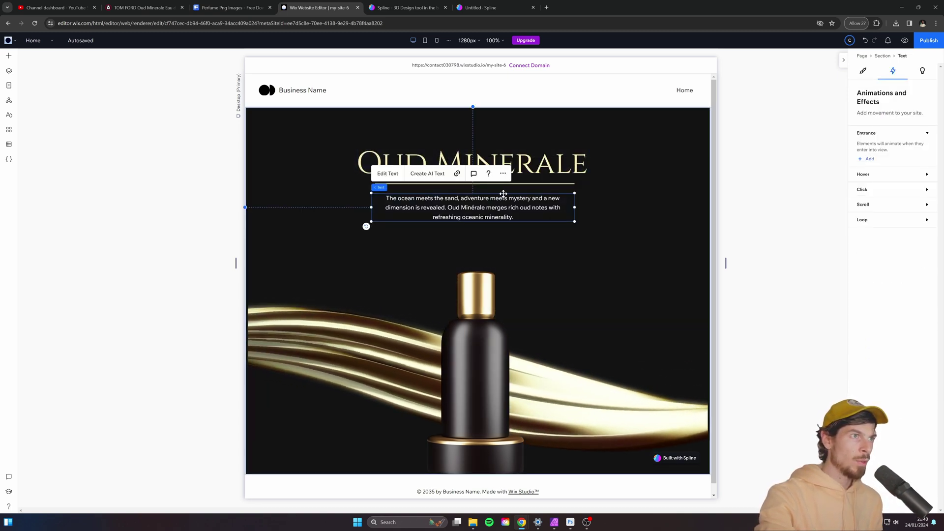
{"action": "left_click", "coordinate": [590, 177]}
{"action": "left_click", "coordinate": [566, 184]}
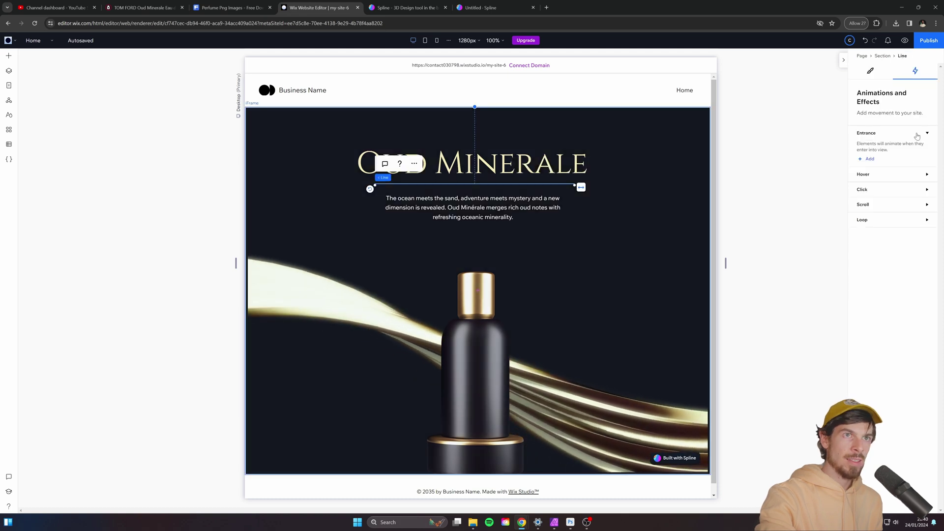
Preview several entrance animations on the divider line and settle on Shape
{"action": "left_click", "coordinate": [866, 158]}
{"action": "left_click", "coordinate": [870, 146]}
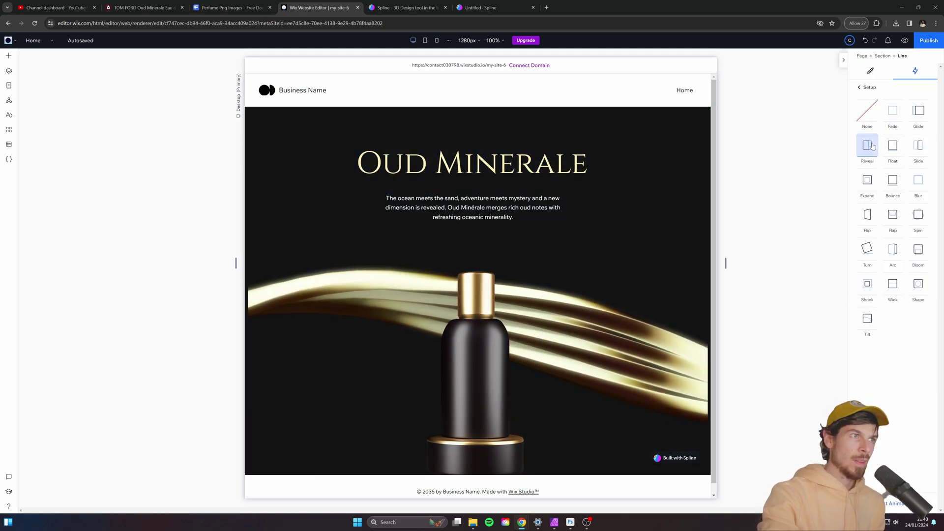
{"action": "left_click", "coordinate": [924, 120]}
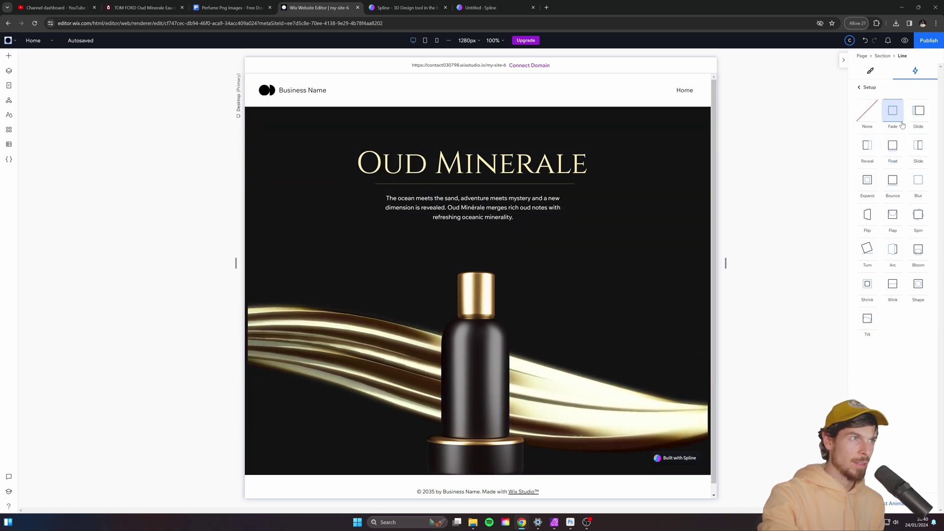
{"action": "left_click", "coordinate": [919, 154]}
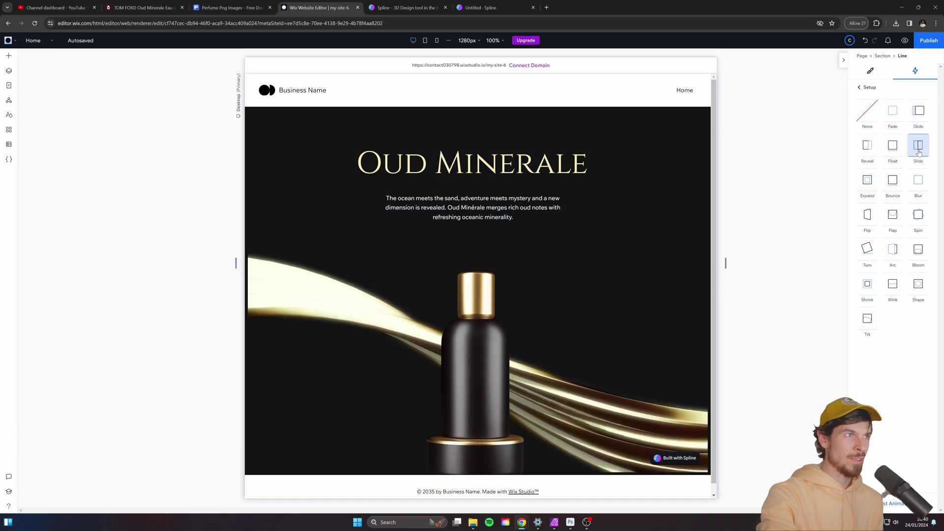
{"action": "left_click", "coordinate": [868, 180]}
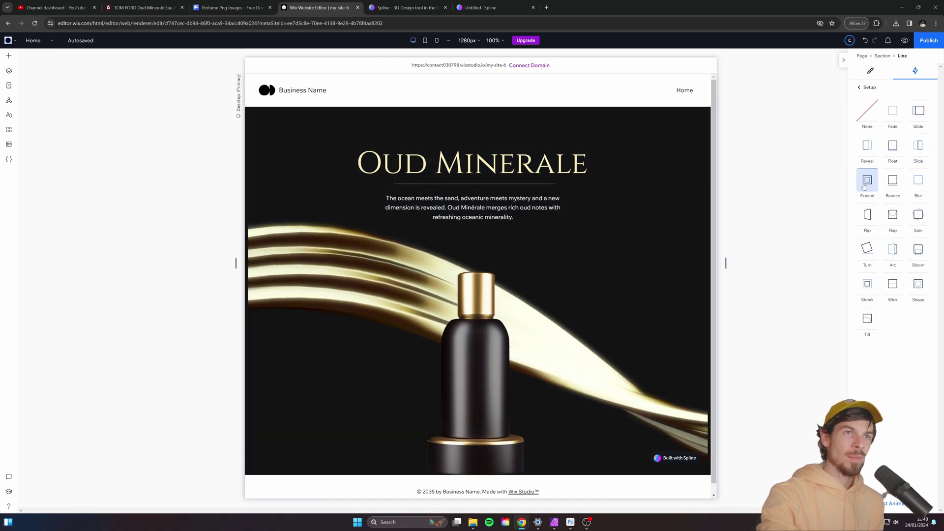
{"action": "left_click", "coordinate": [899, 180]}
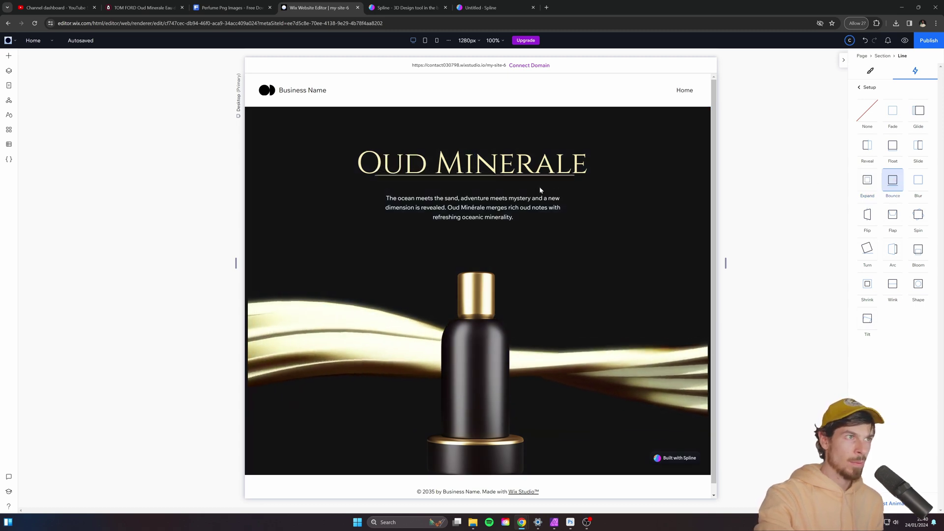
{"action": "left_click", "coordinate": [918, 180]}
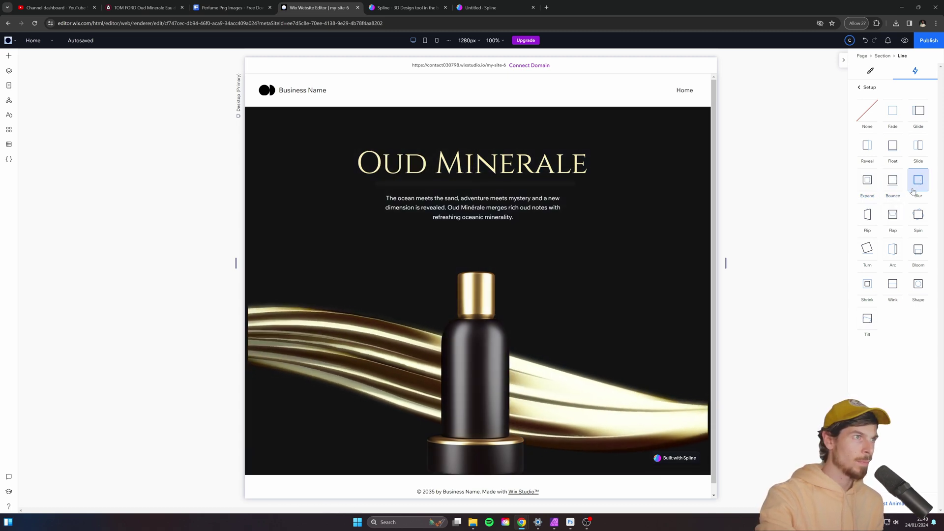
{"action": "left_click", "coordinate": [892, 214]}
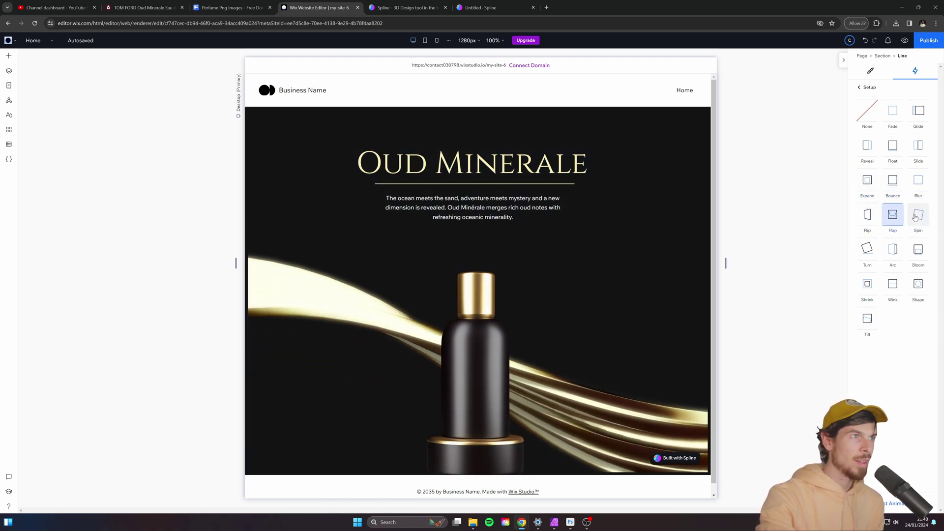
{"action": "left_click", "coordinate": [867, 249]}
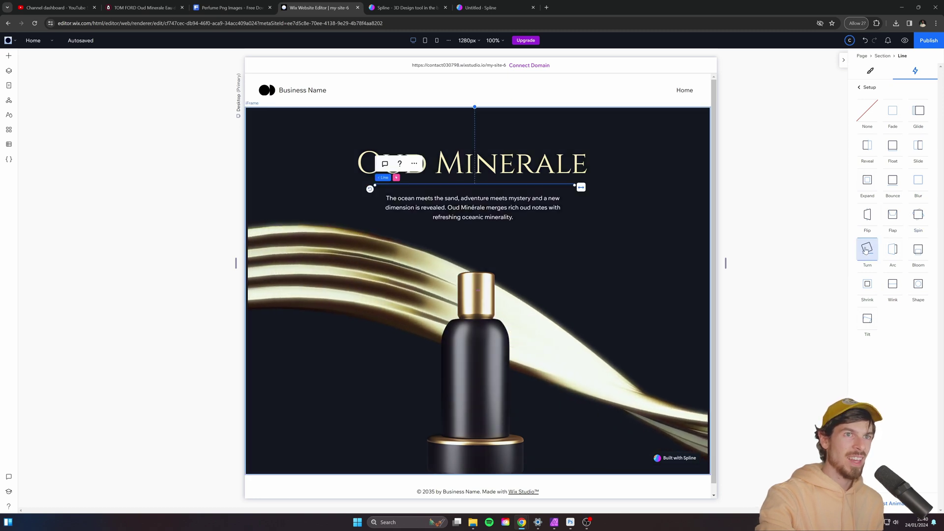
{"action": "left_click", "coordinate": [915, 216]}
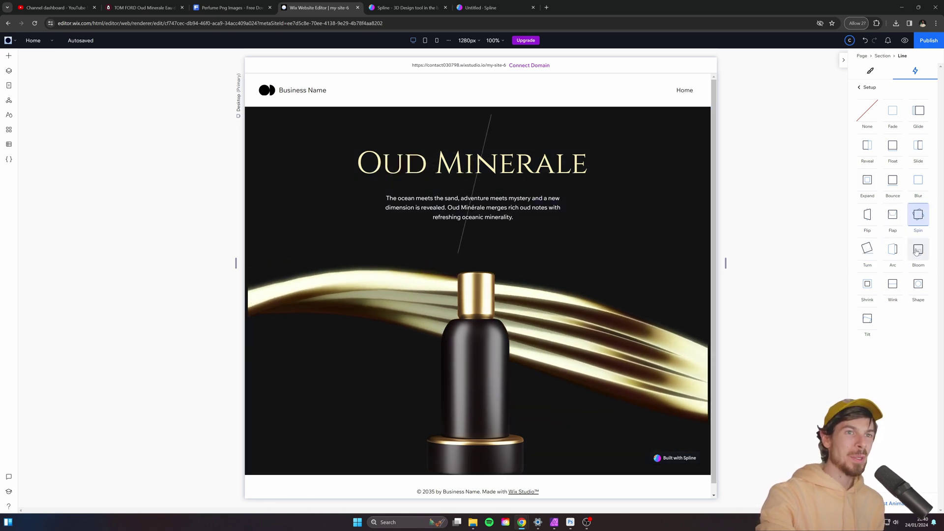
{"action": "left_click", "coordinate": [893, 289]}
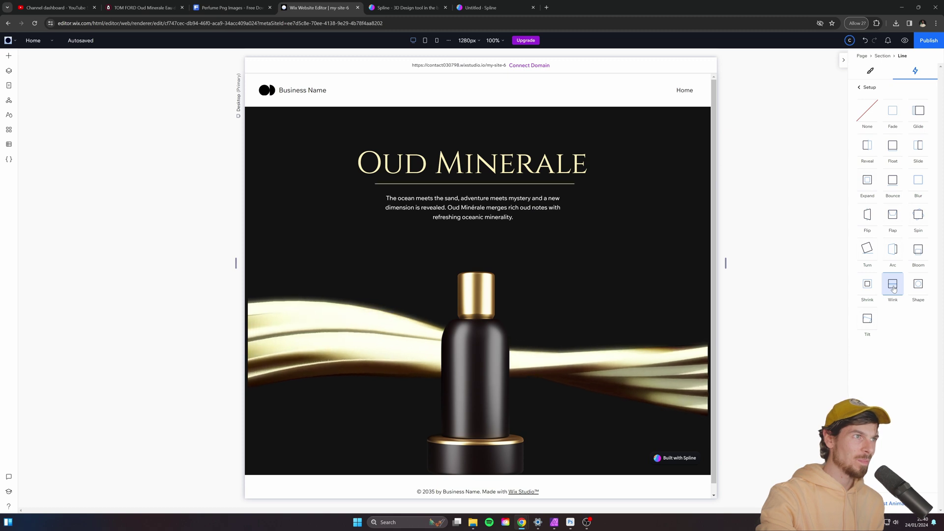
{"action": "left_click", "coordinate": [918, 285]}
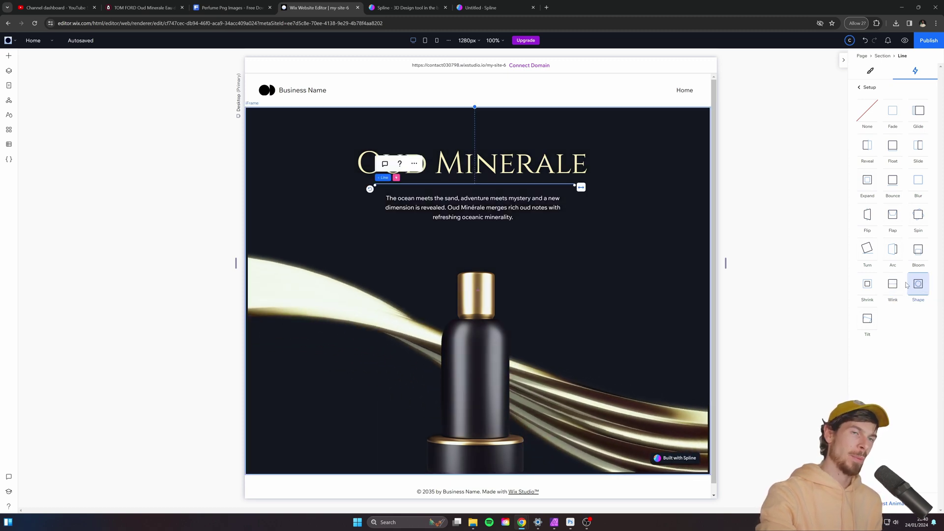
Apply a Fade entrance animation to the description paragraph
{"action": "left_click", "coordinate": [537, 203]}
{"action": "left_click", "coordinate": [880, 143]}
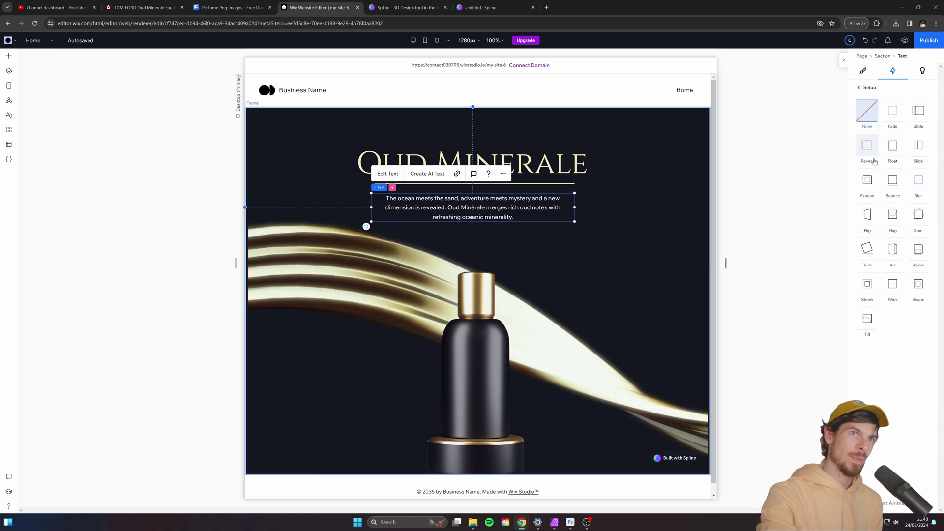
{"action": "left_click", "coordinate": [893, 111]}
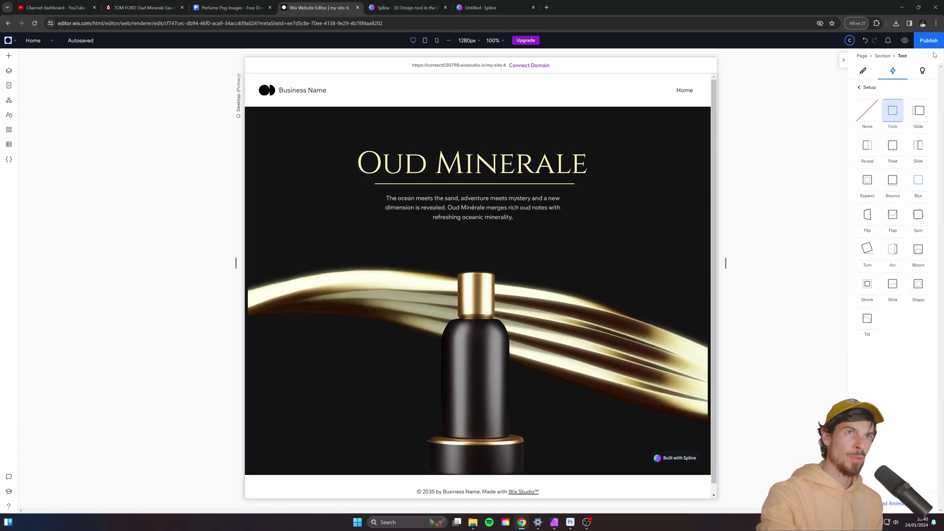
Preview the site to watch the Oud Minerale hero animations over the gold ribbon
{"action": "left_click", "coordinate": [905, 41]}
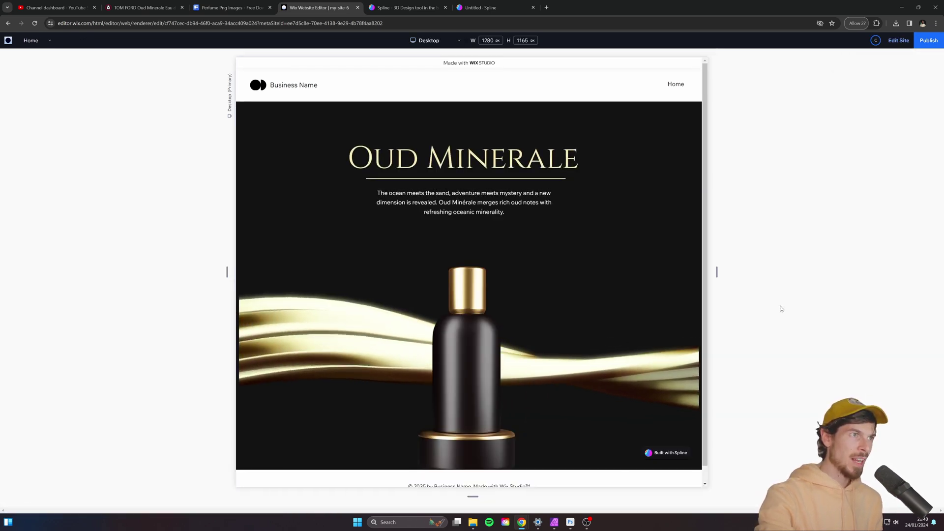